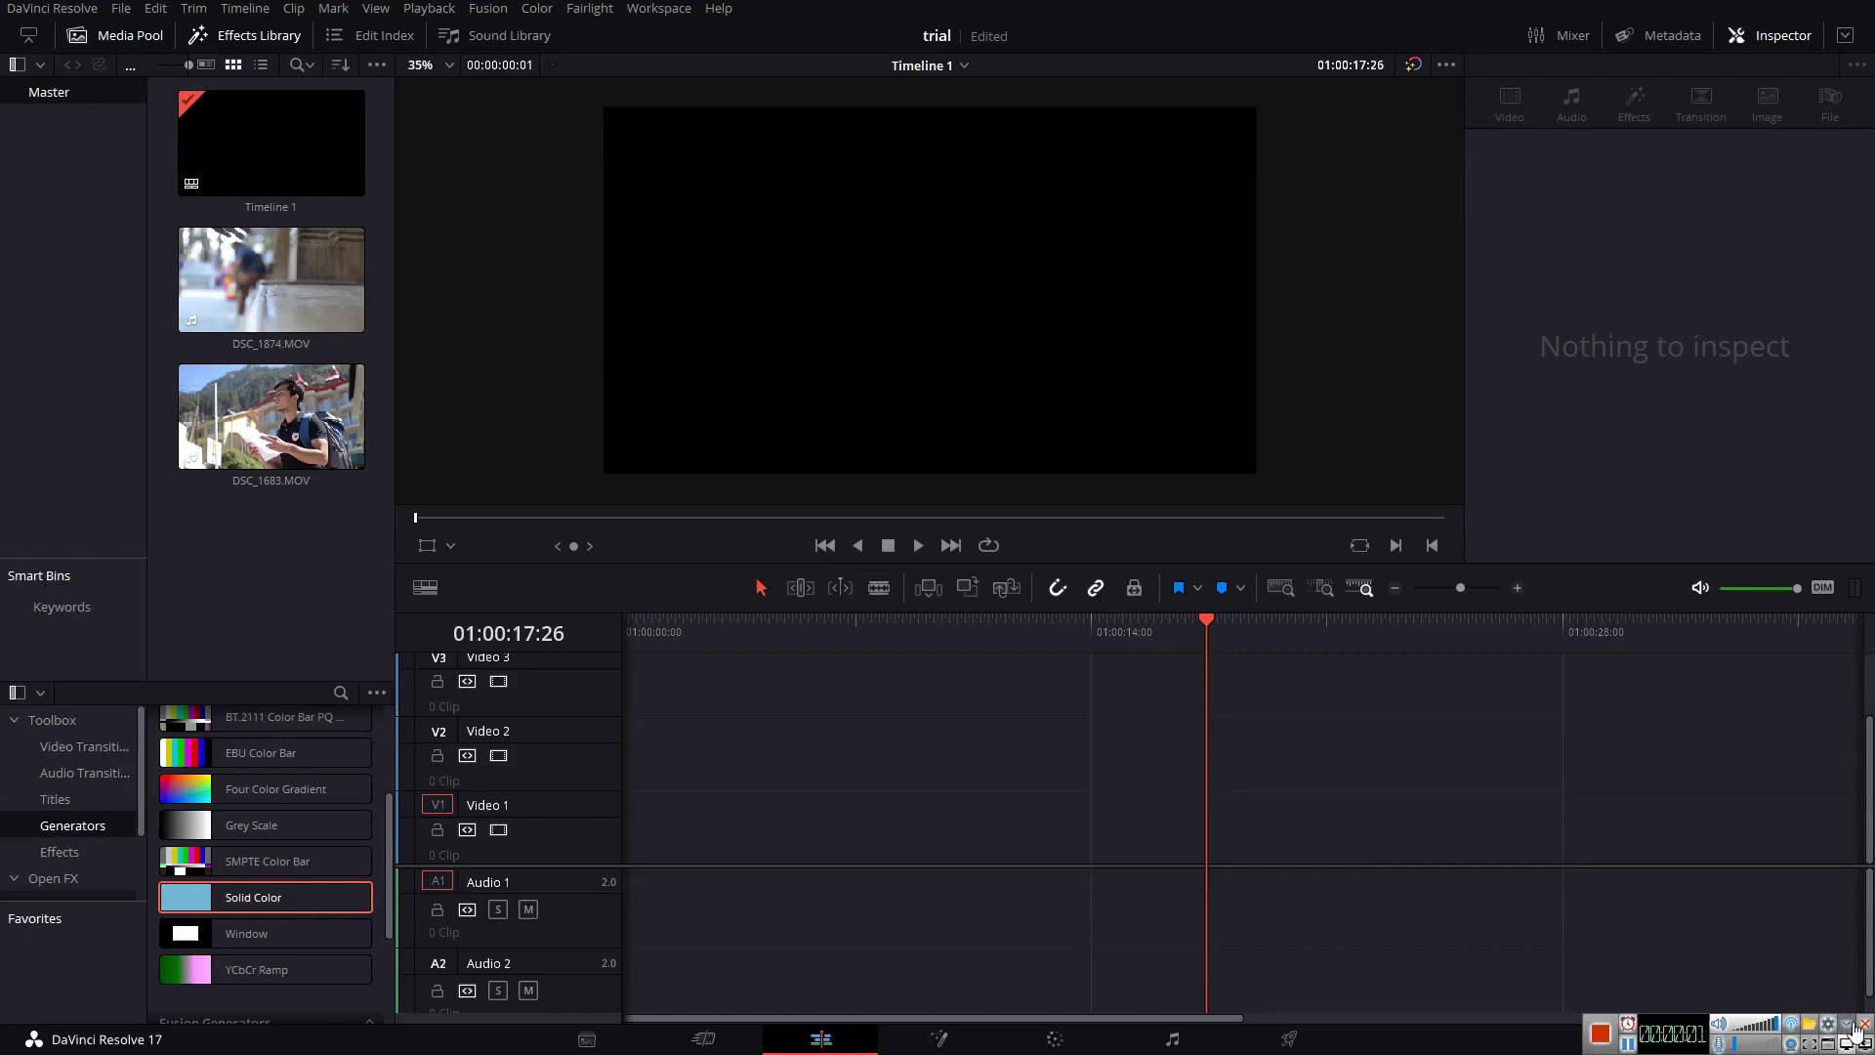
Step: Place DSC_1874.MOV and DSC_1683.MOV back to back on Video 1 and mute Audio 1
click(1852, 1024)
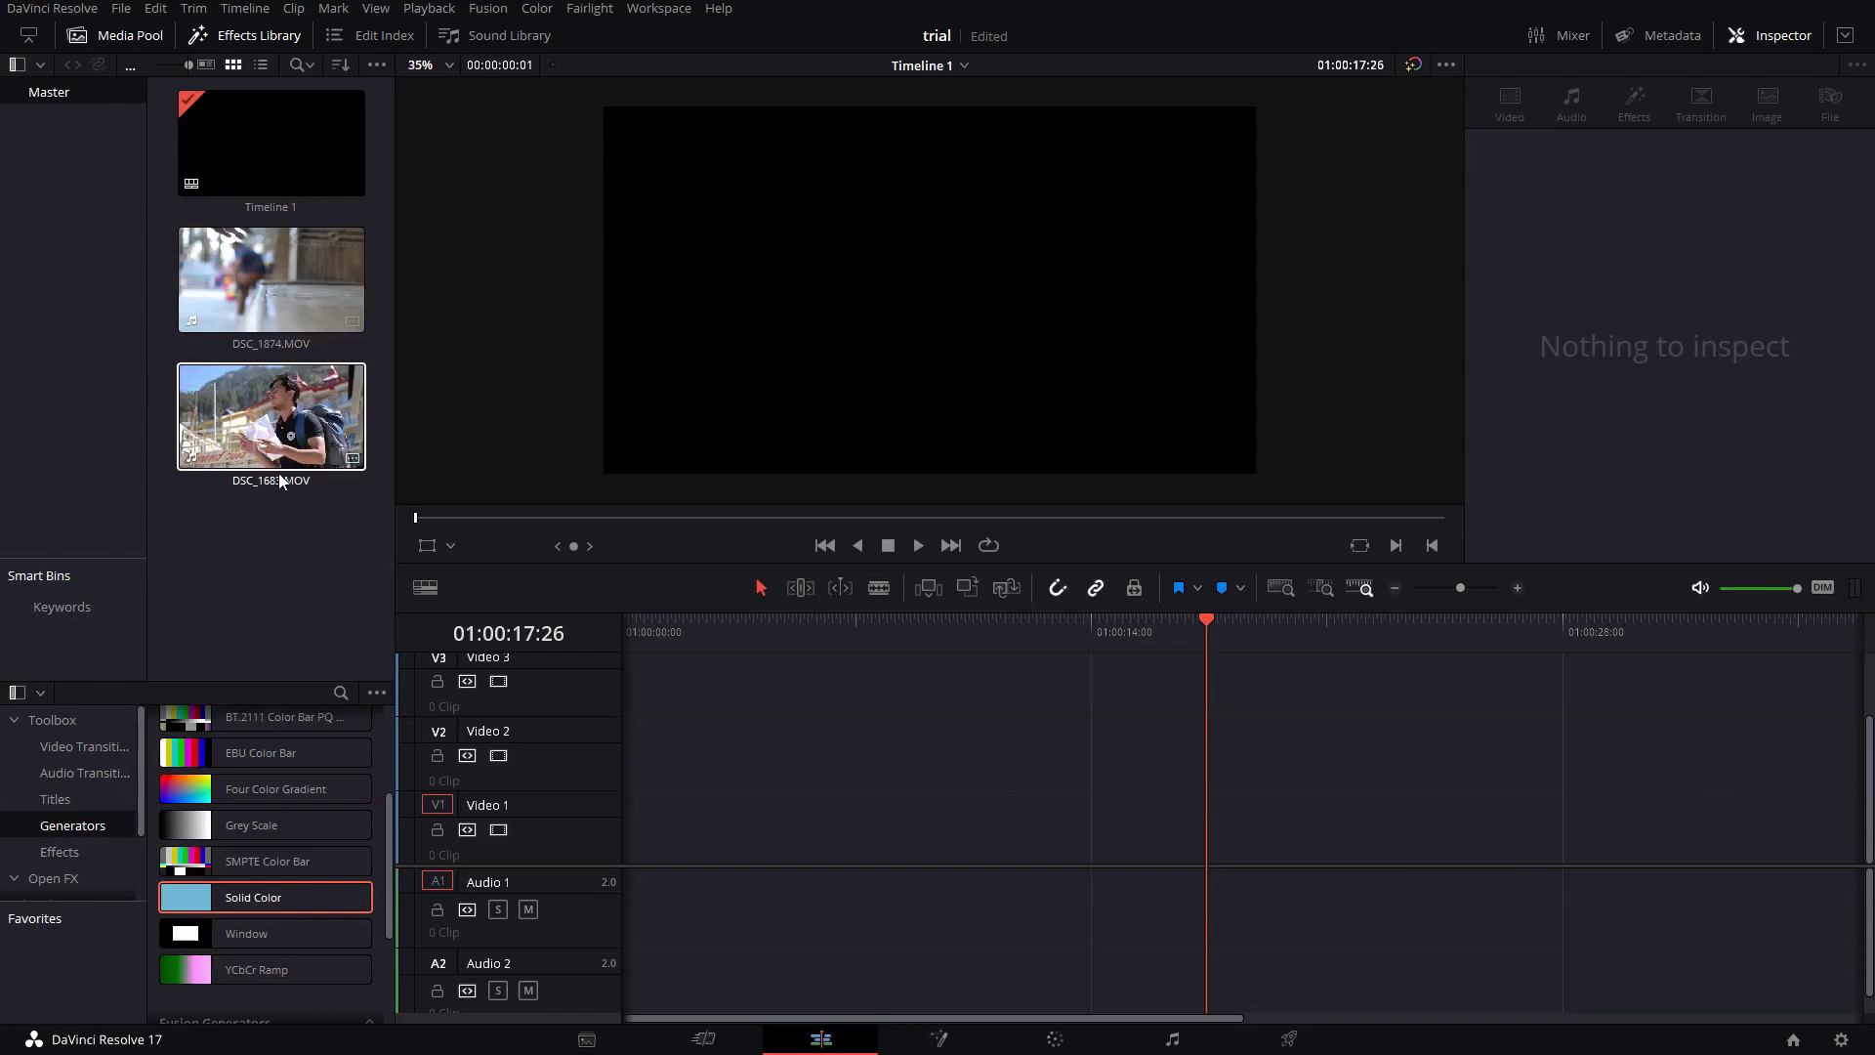
drag(281, 493, 757, 830)
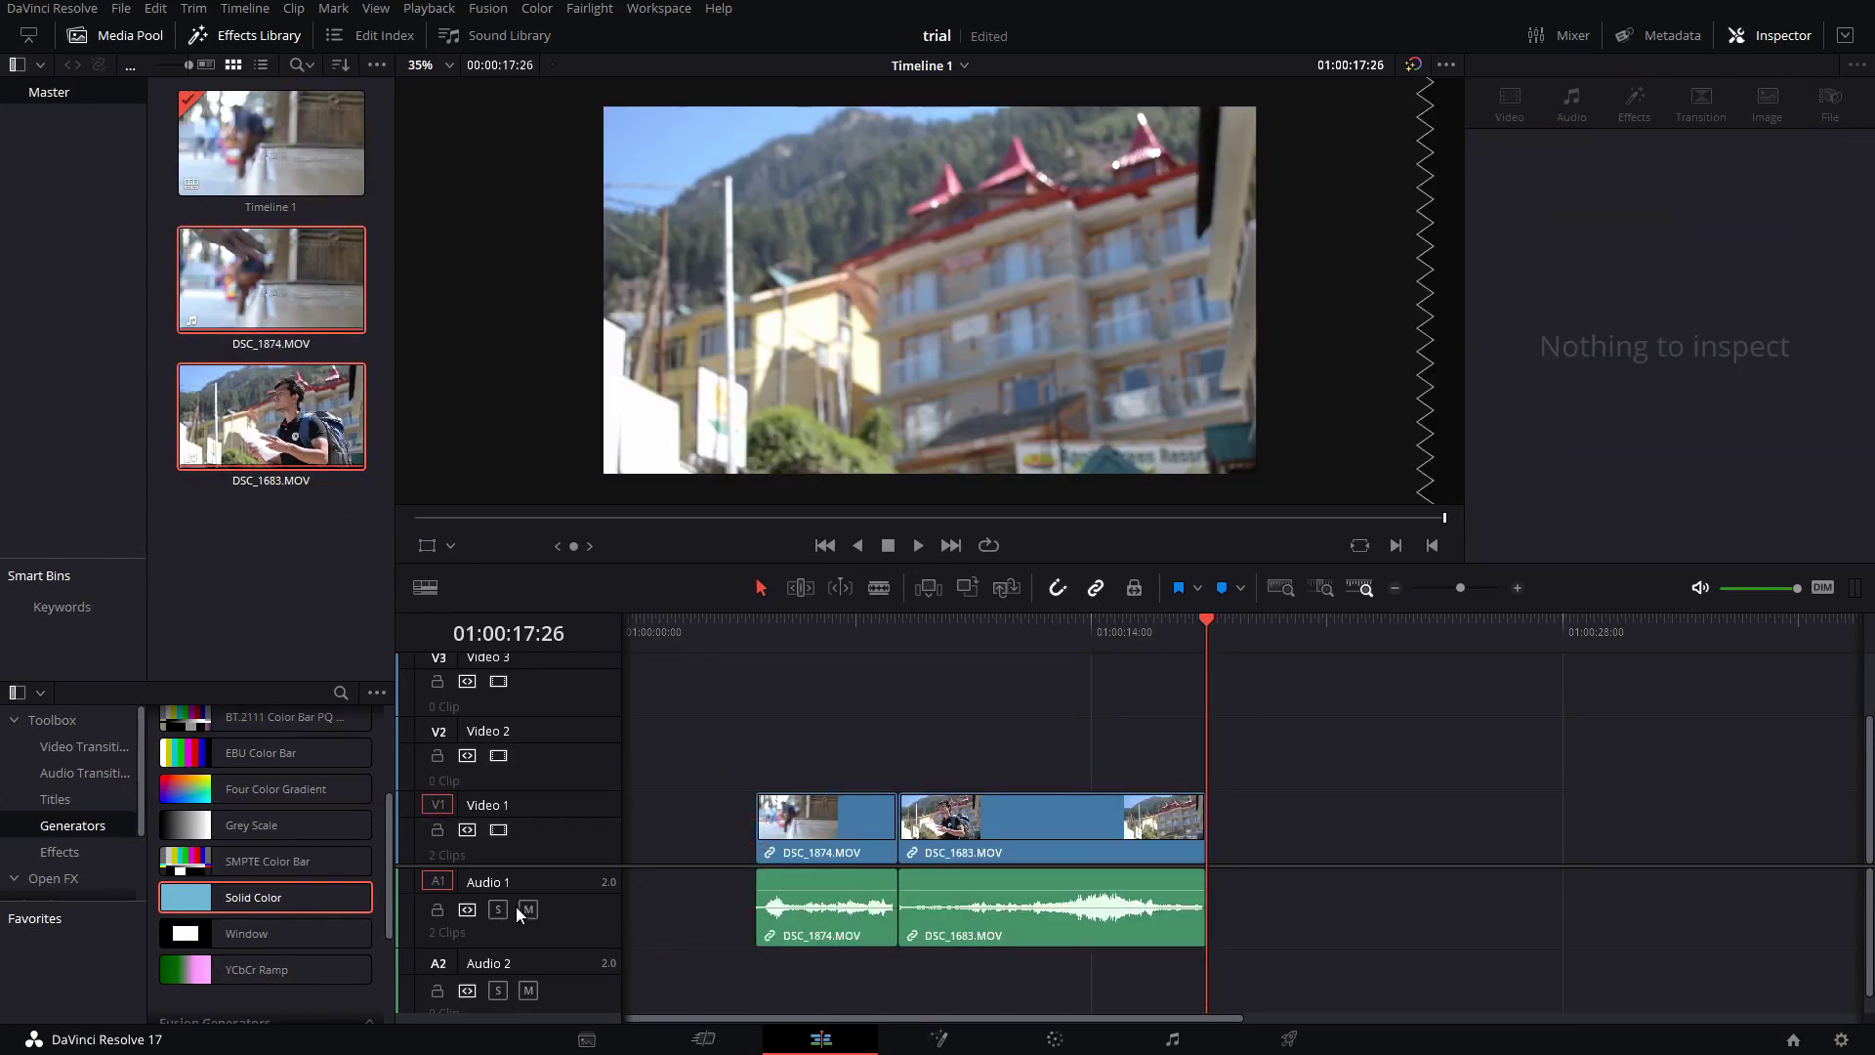
click(527, 909)
key(Home)
drag(794, 630, 818, 628)
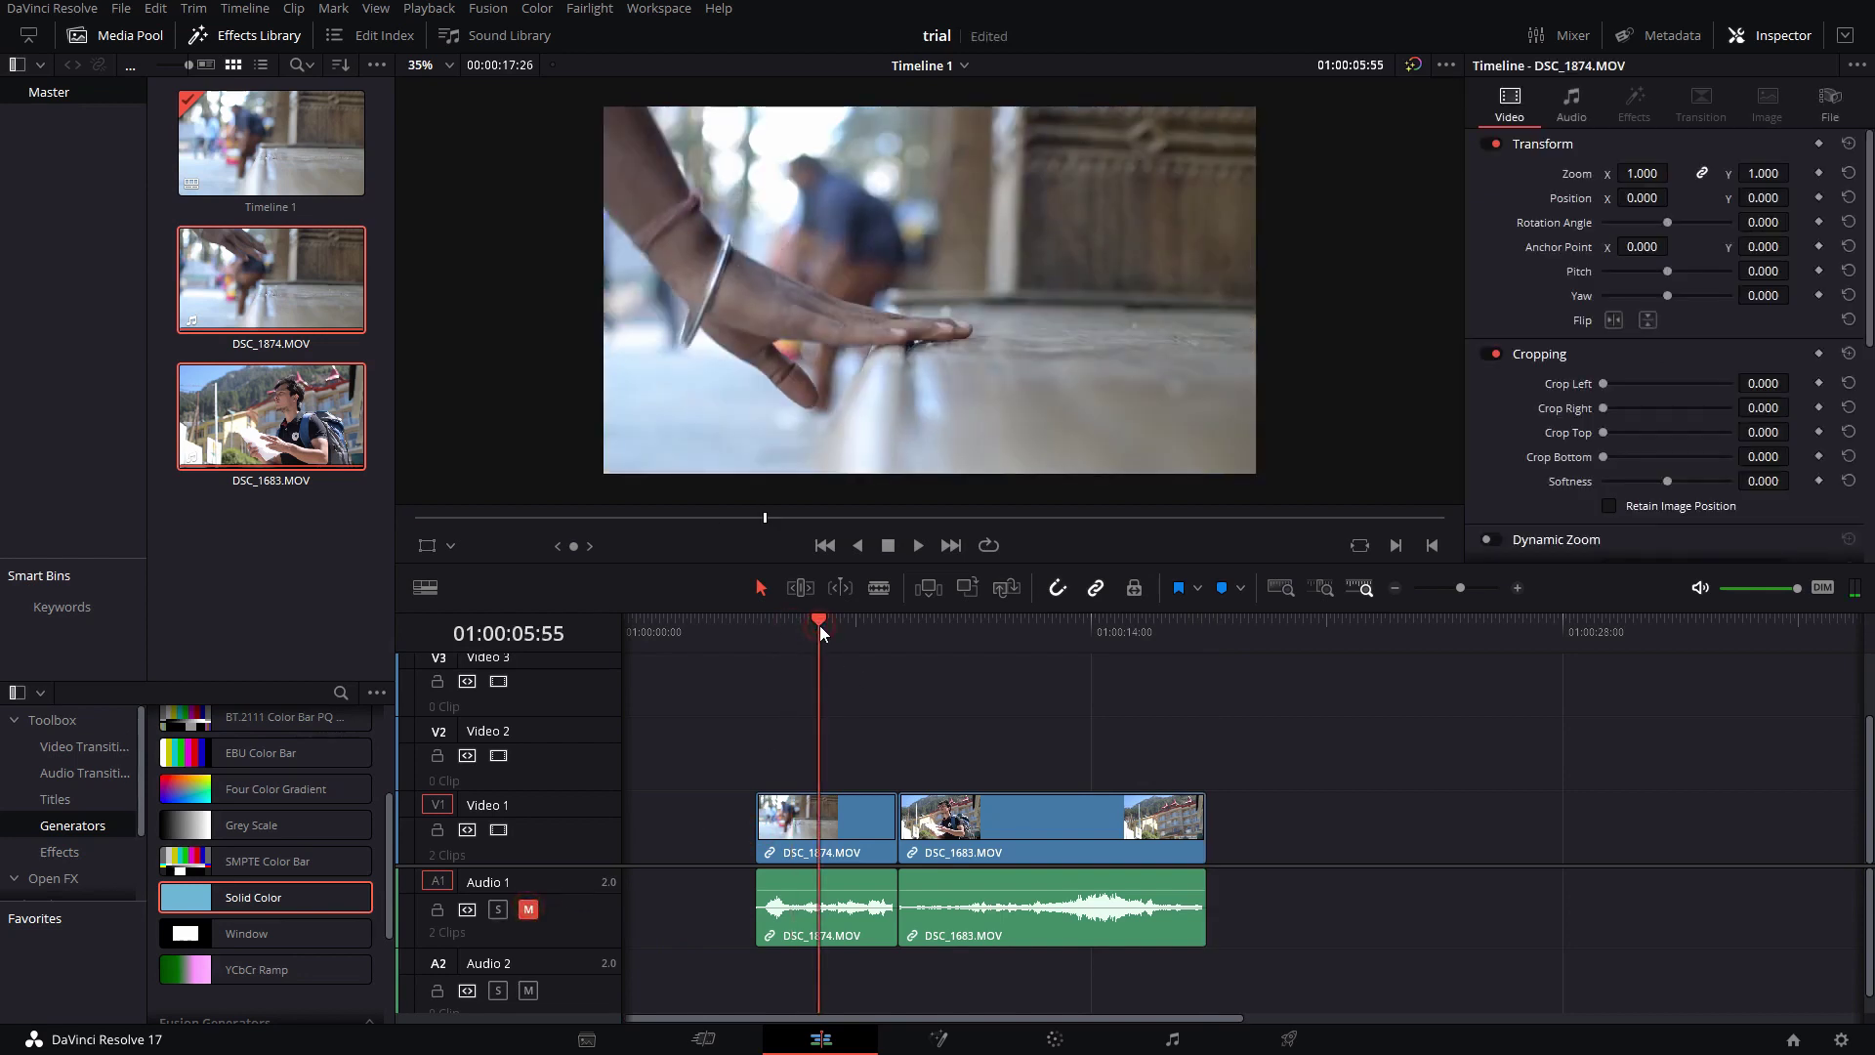
click(1014, 631)
click(1046, 626)
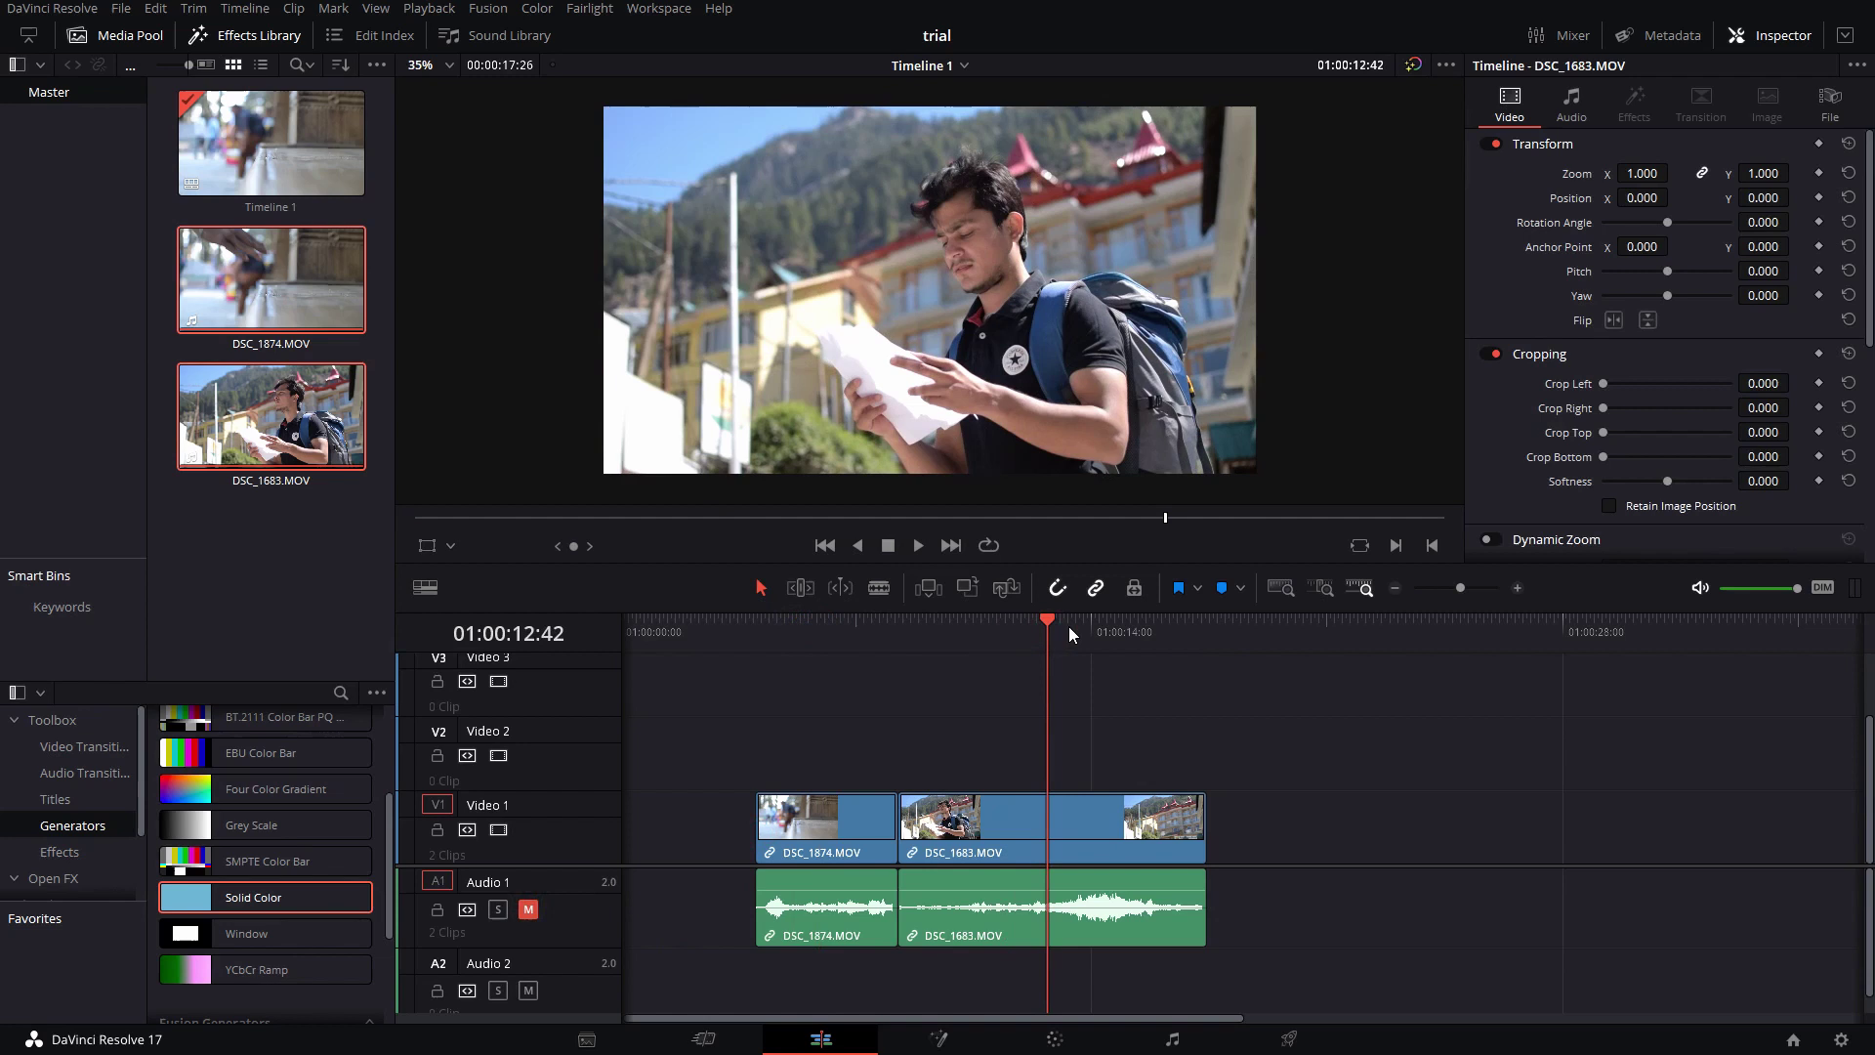
click(1069, 626)
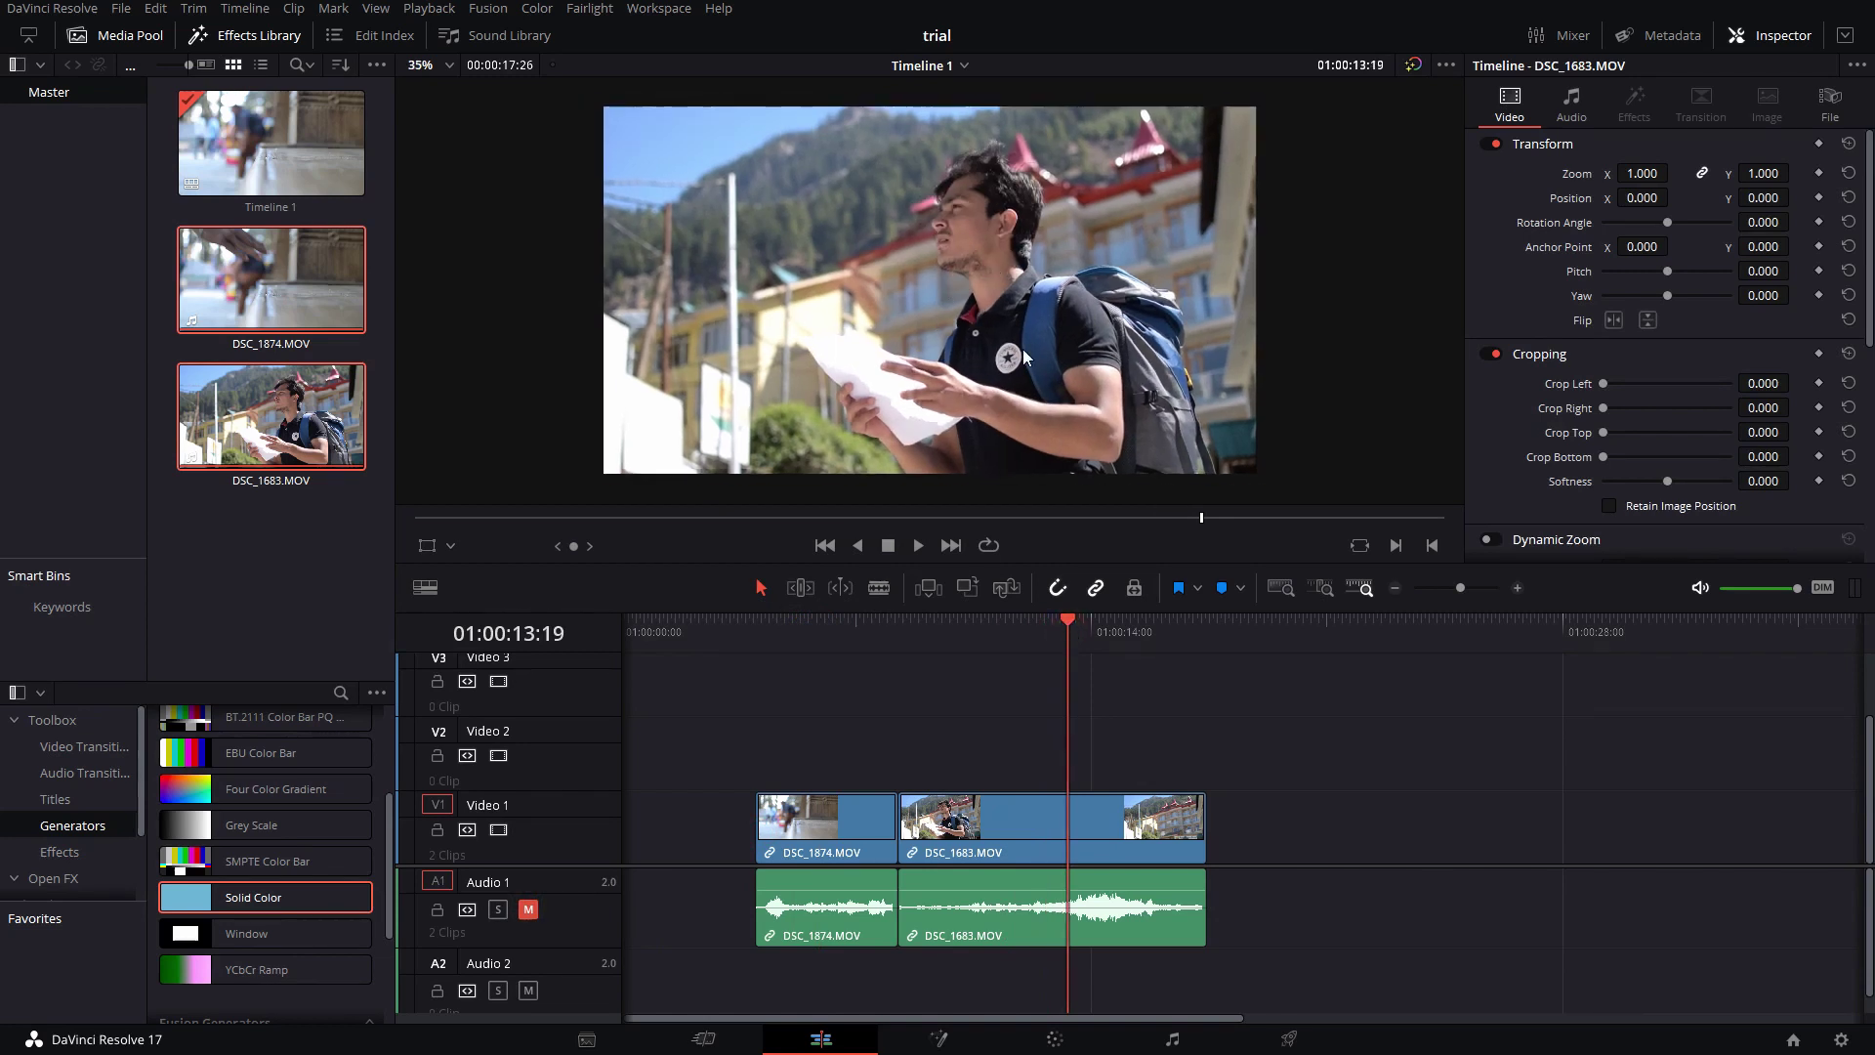
scroll(1028, 310, up, 1)
scroll(1030, 309, down, 1)
click(1028, 627)
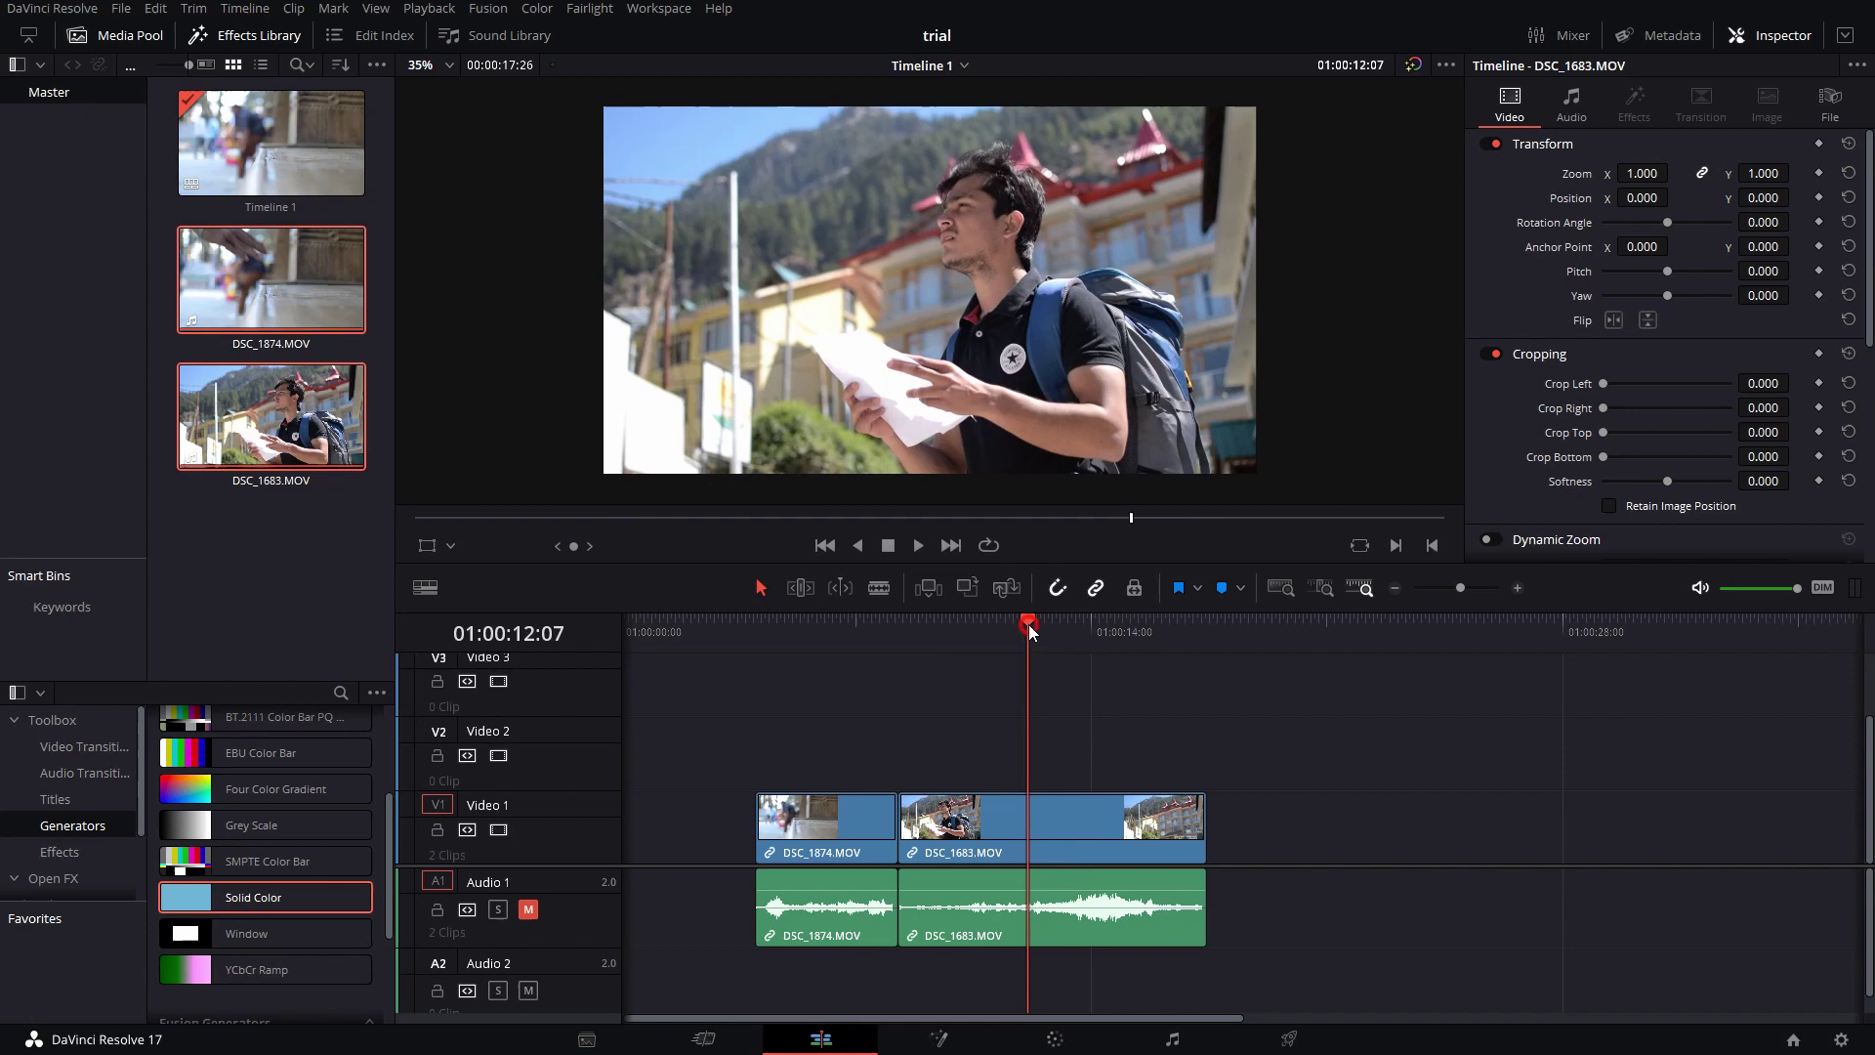
drag(832, 629, 1060, 639)
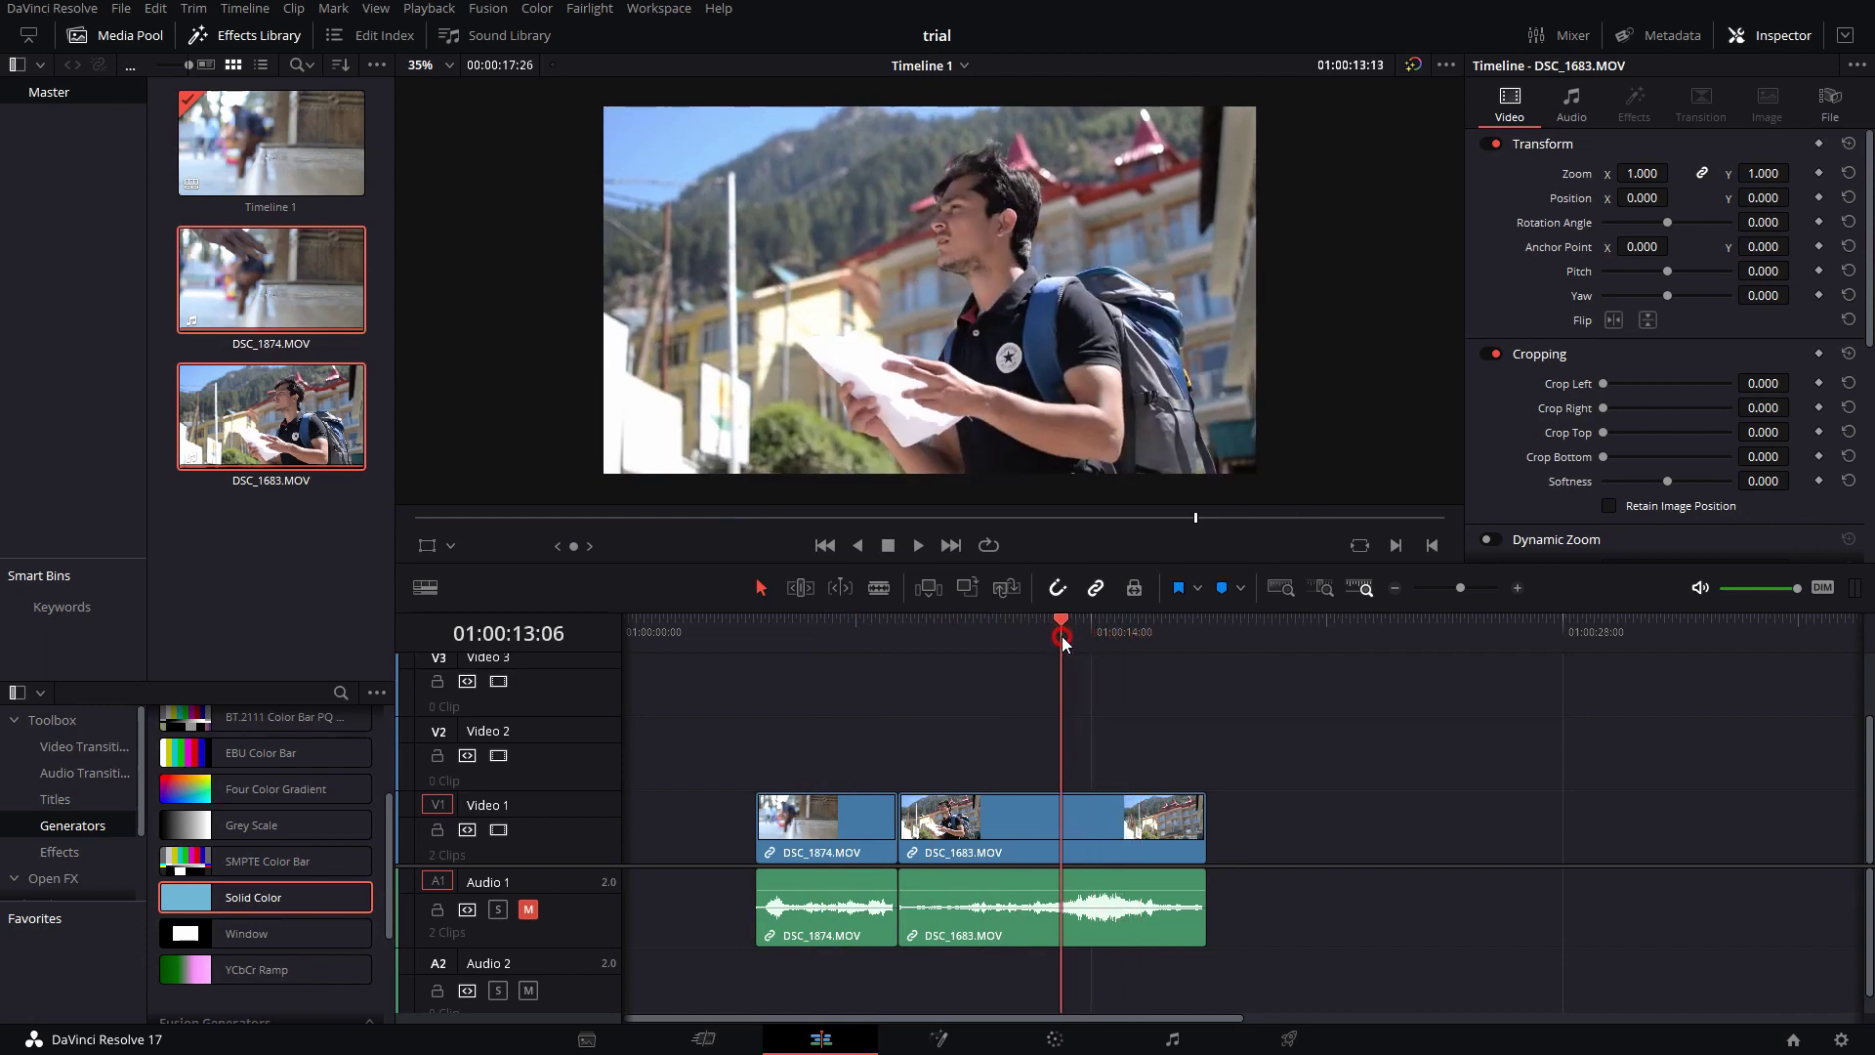
click(808, 634)
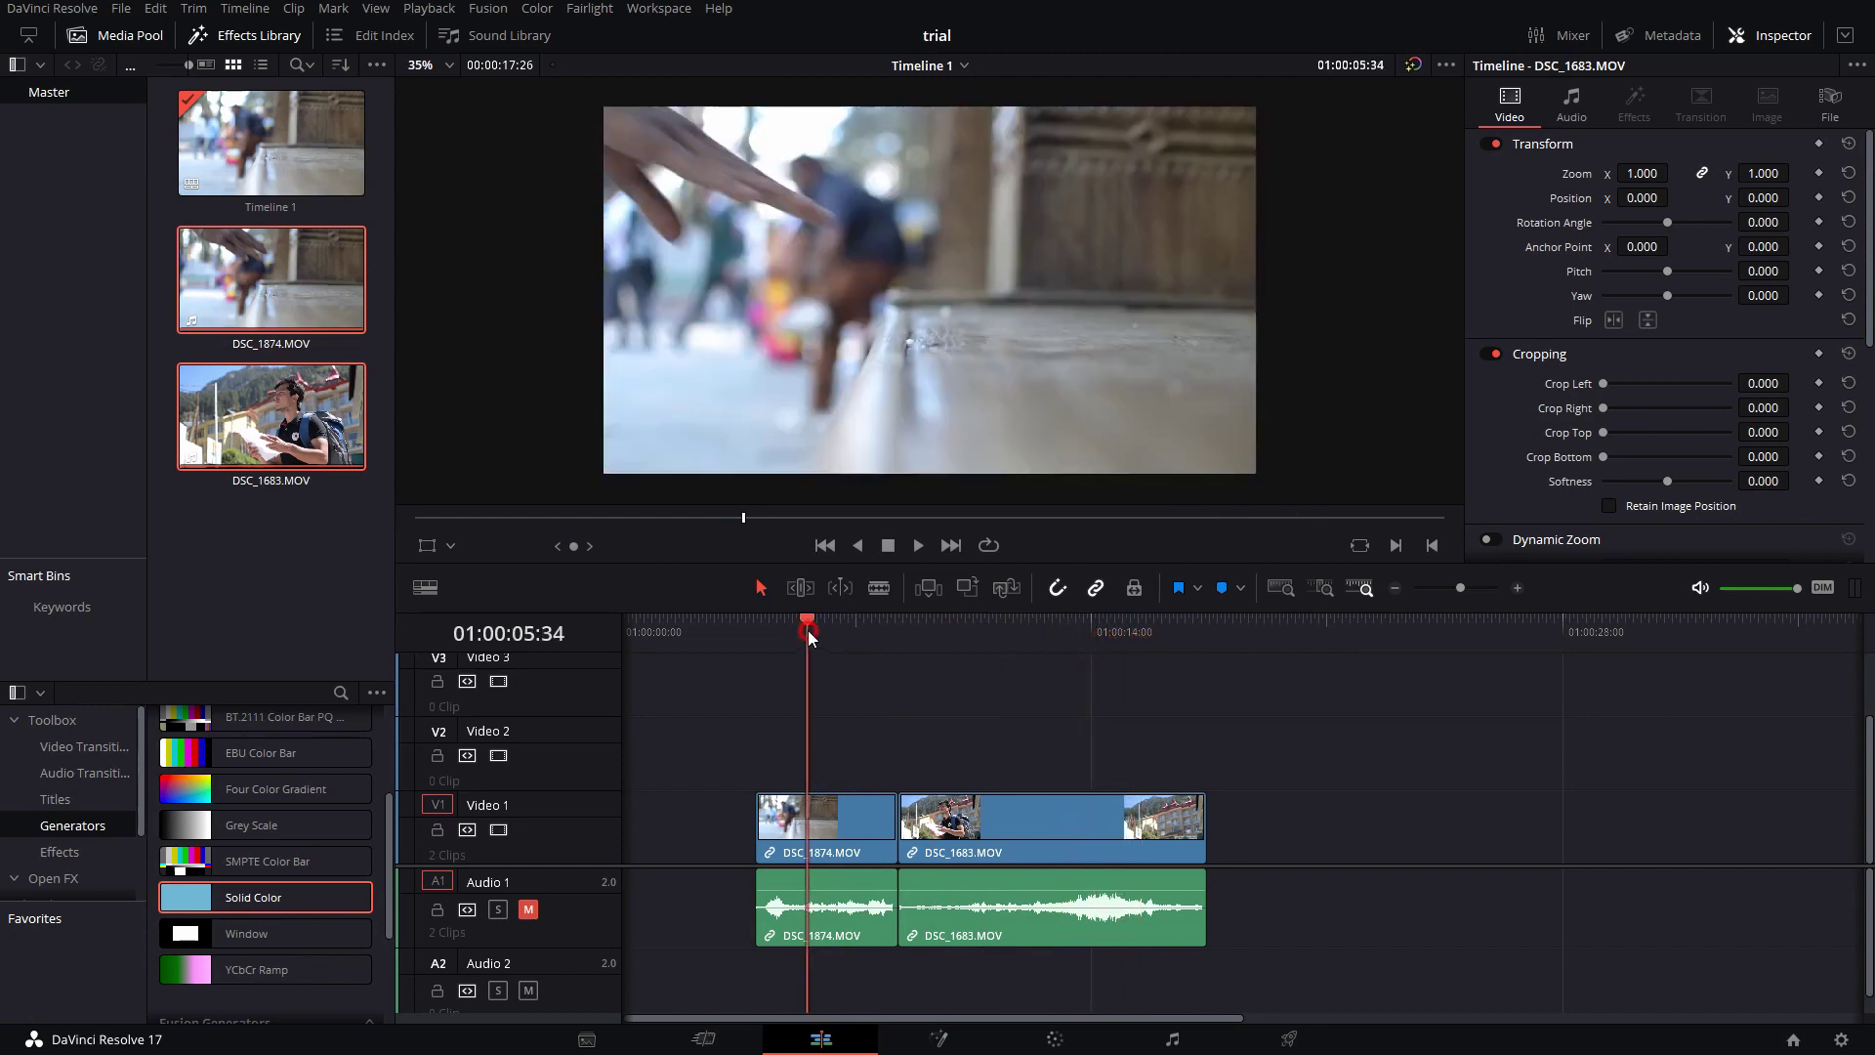
drag(1029, 635, 1086, 636)
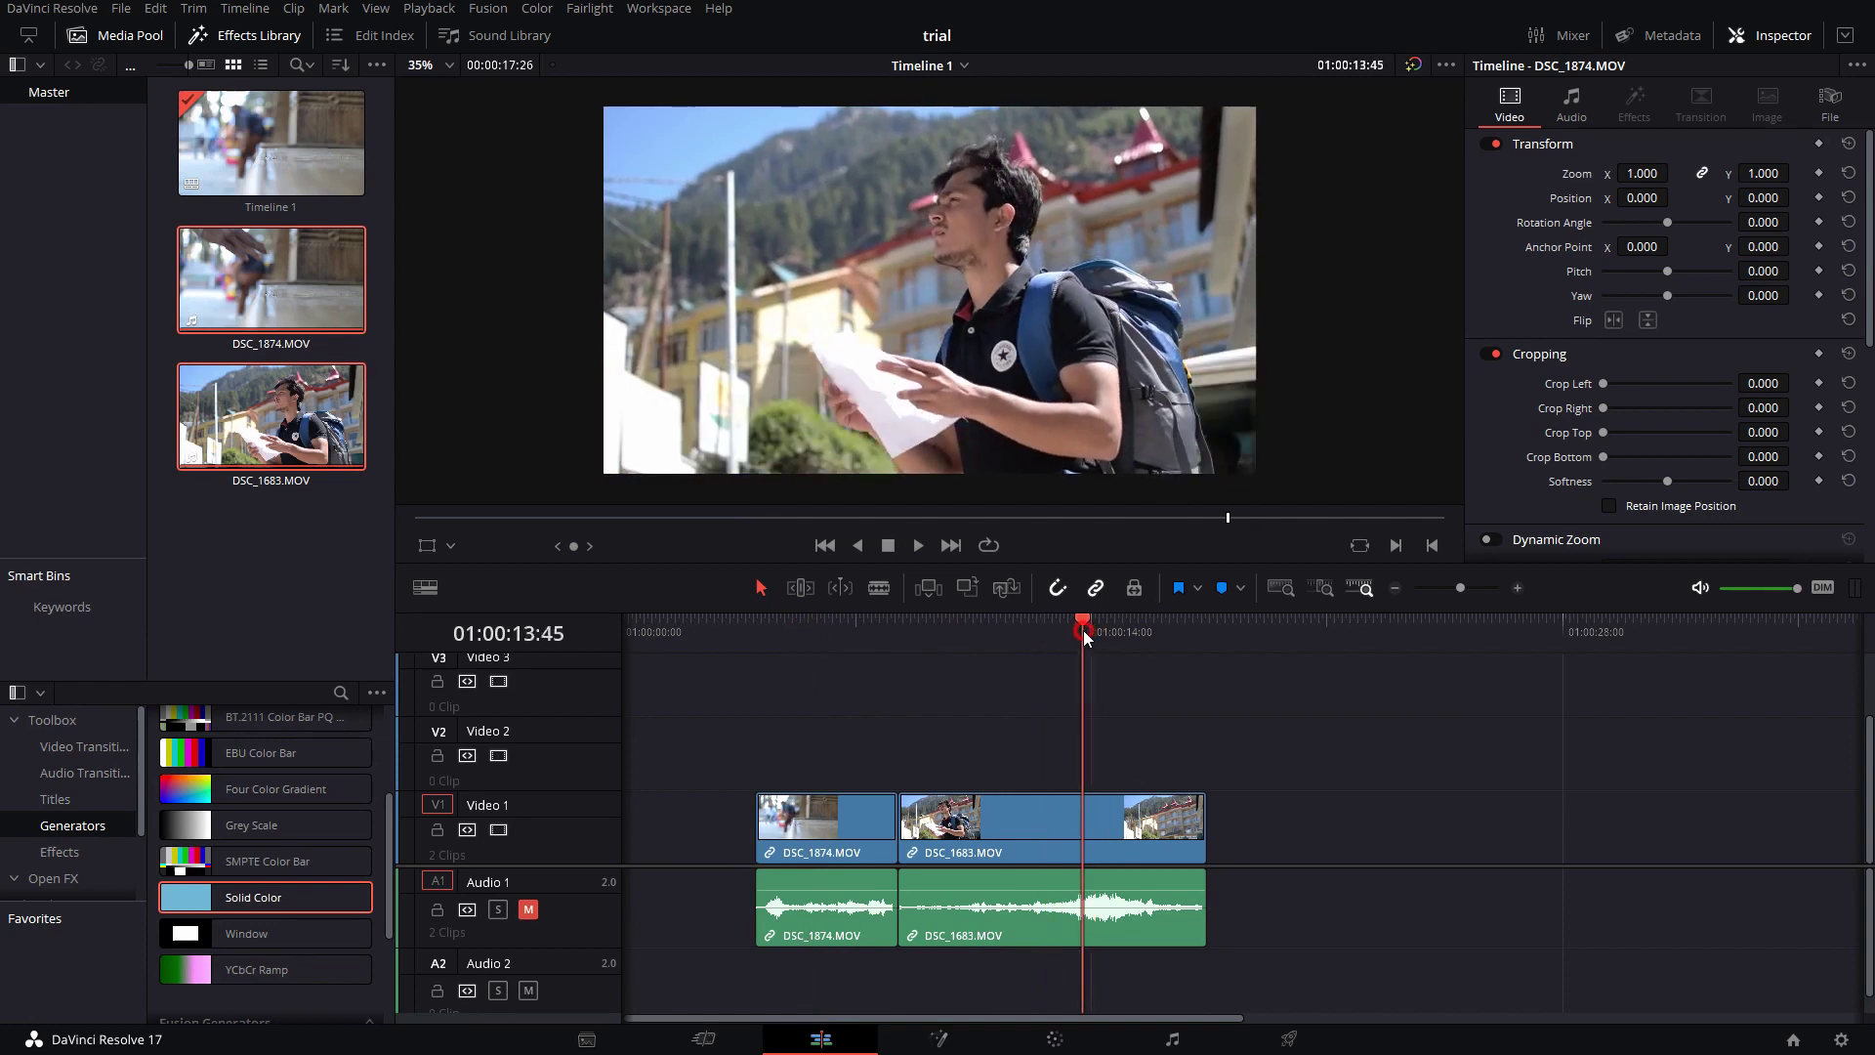
Step: Duplicate DSC_1874.MOV and DSC_1683.MOV onto Video 2 above the originals, muting Audio 2
drag(738, 743, 965, 739)
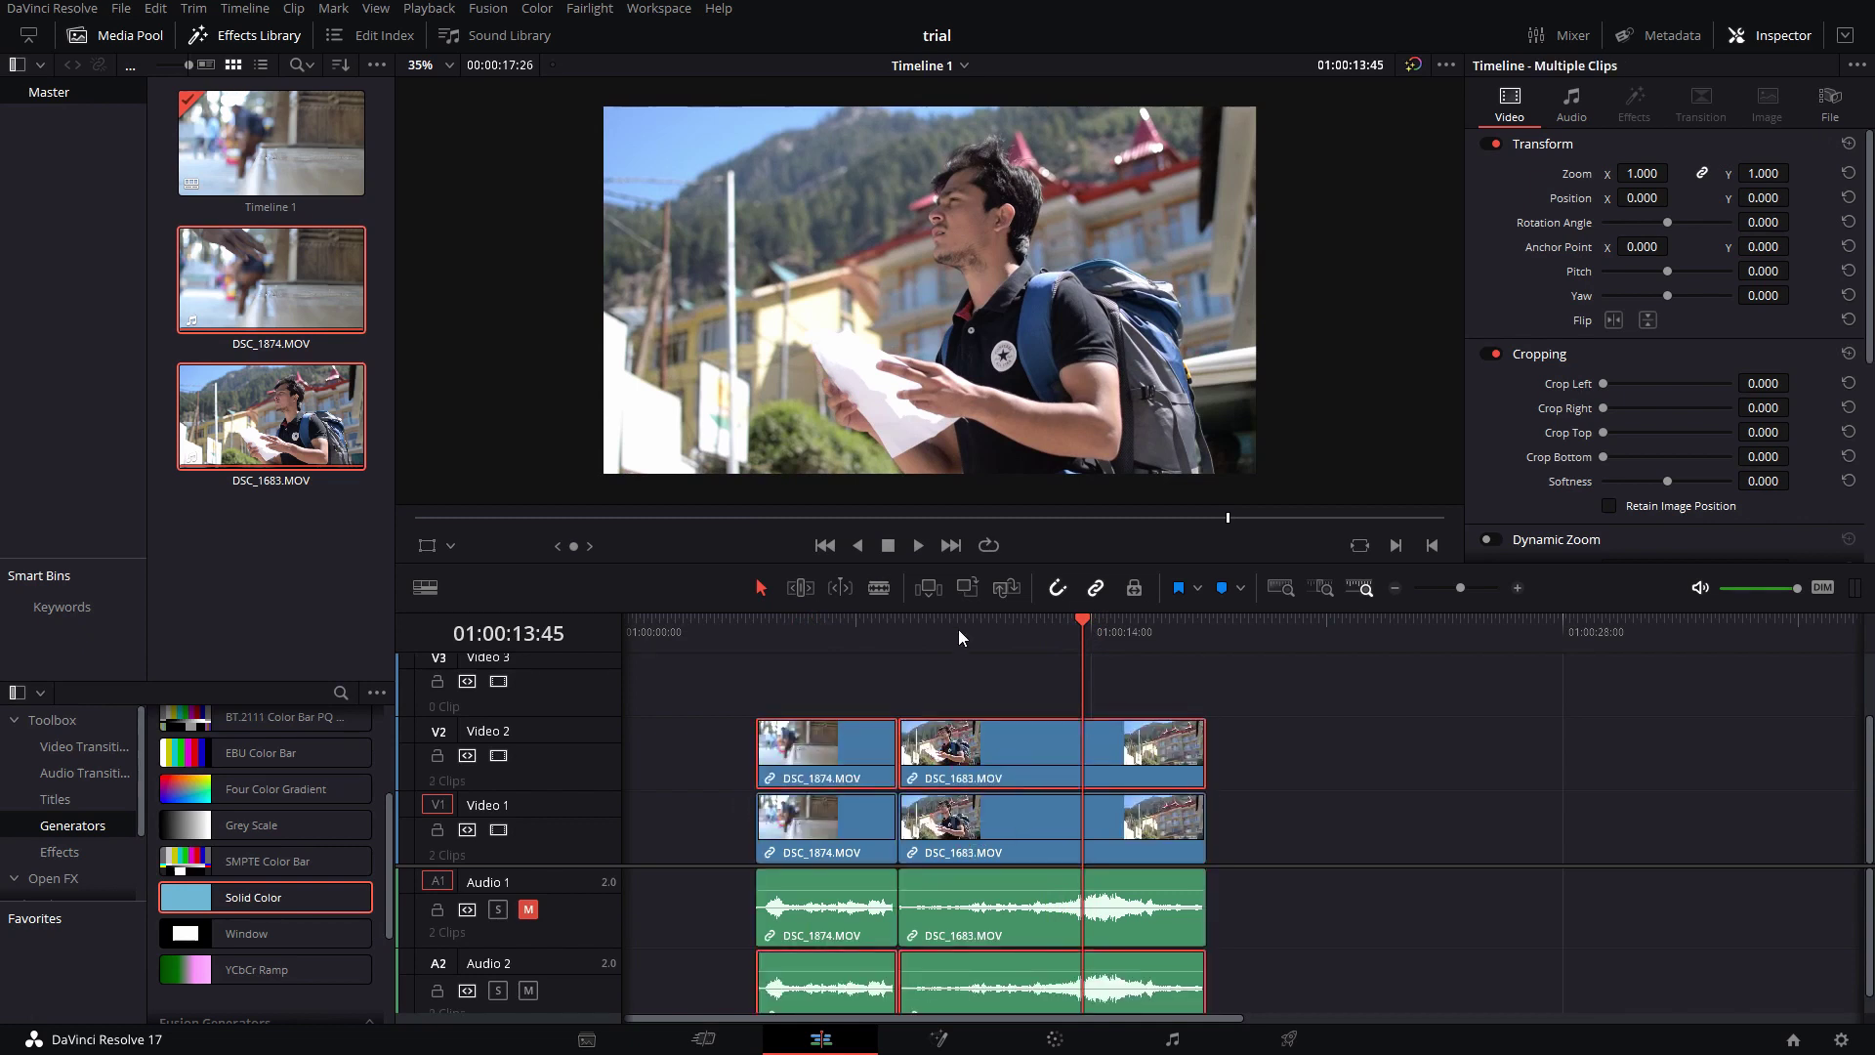
click(527, 990)
click(819, 681)
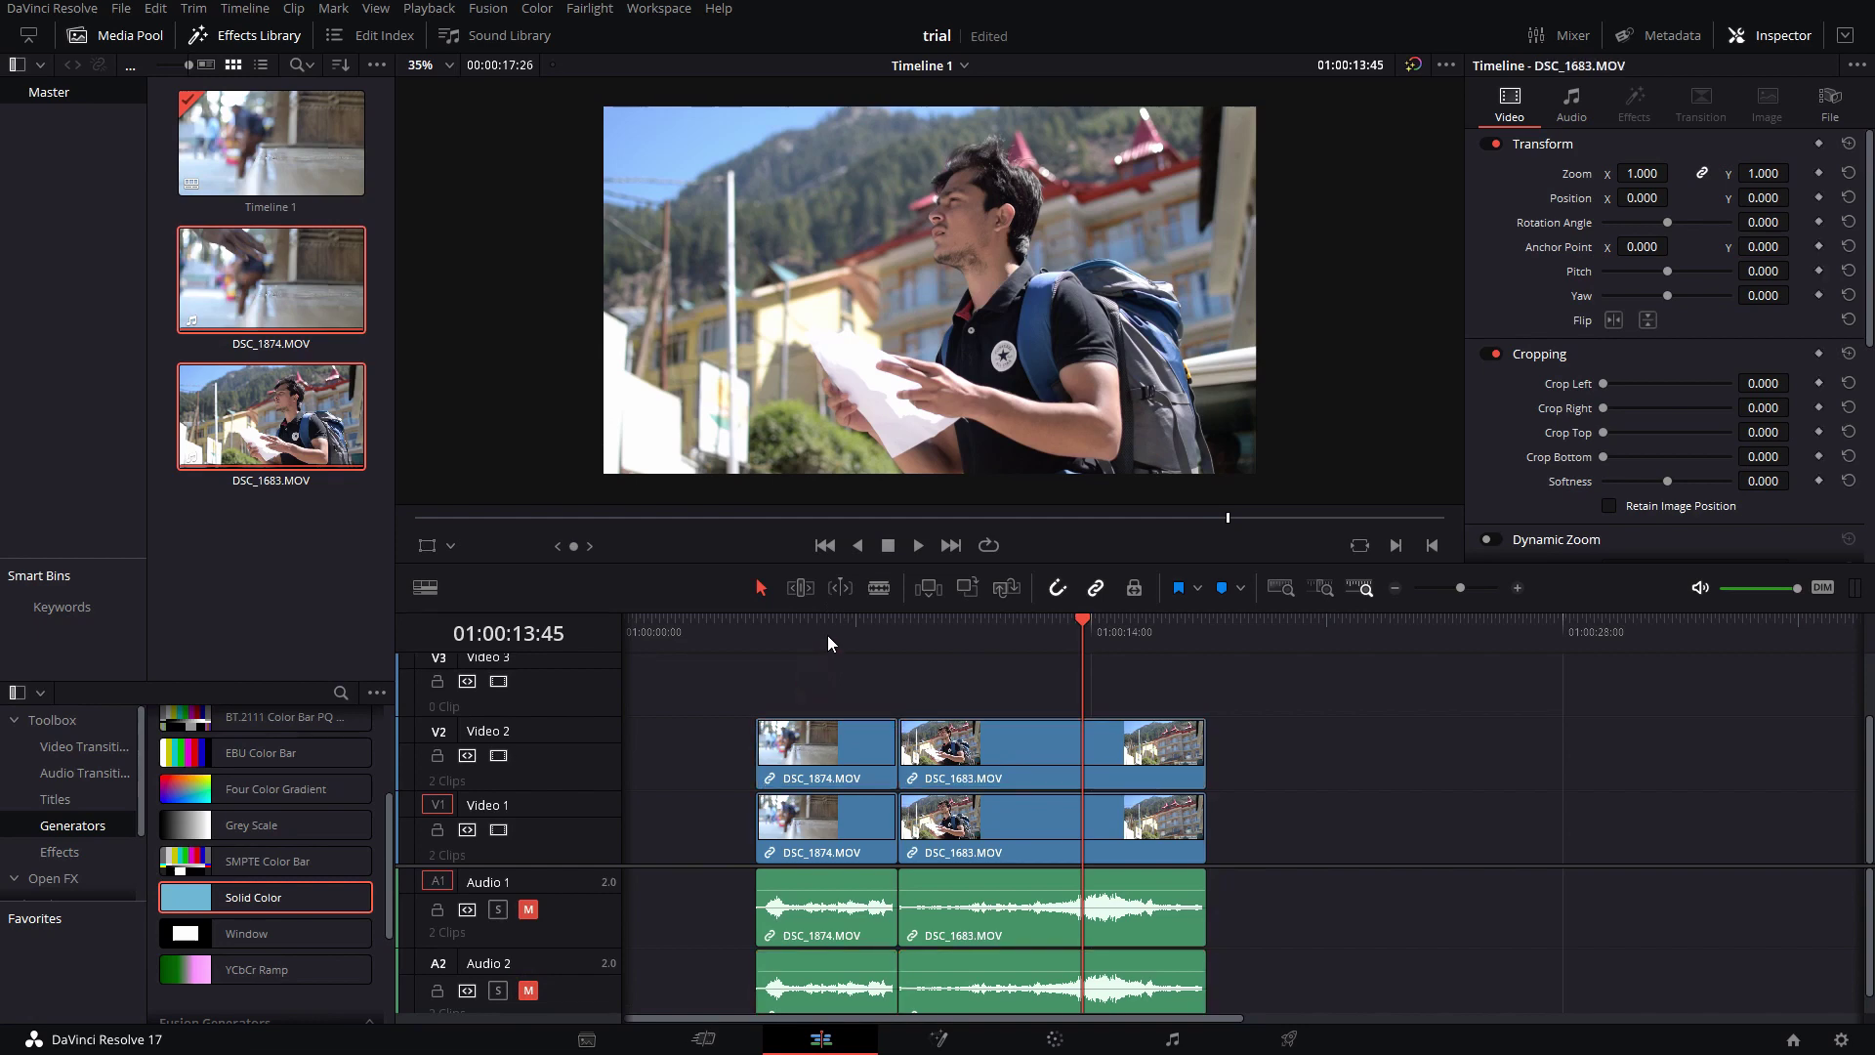
drag(859, 621, 821, 623)
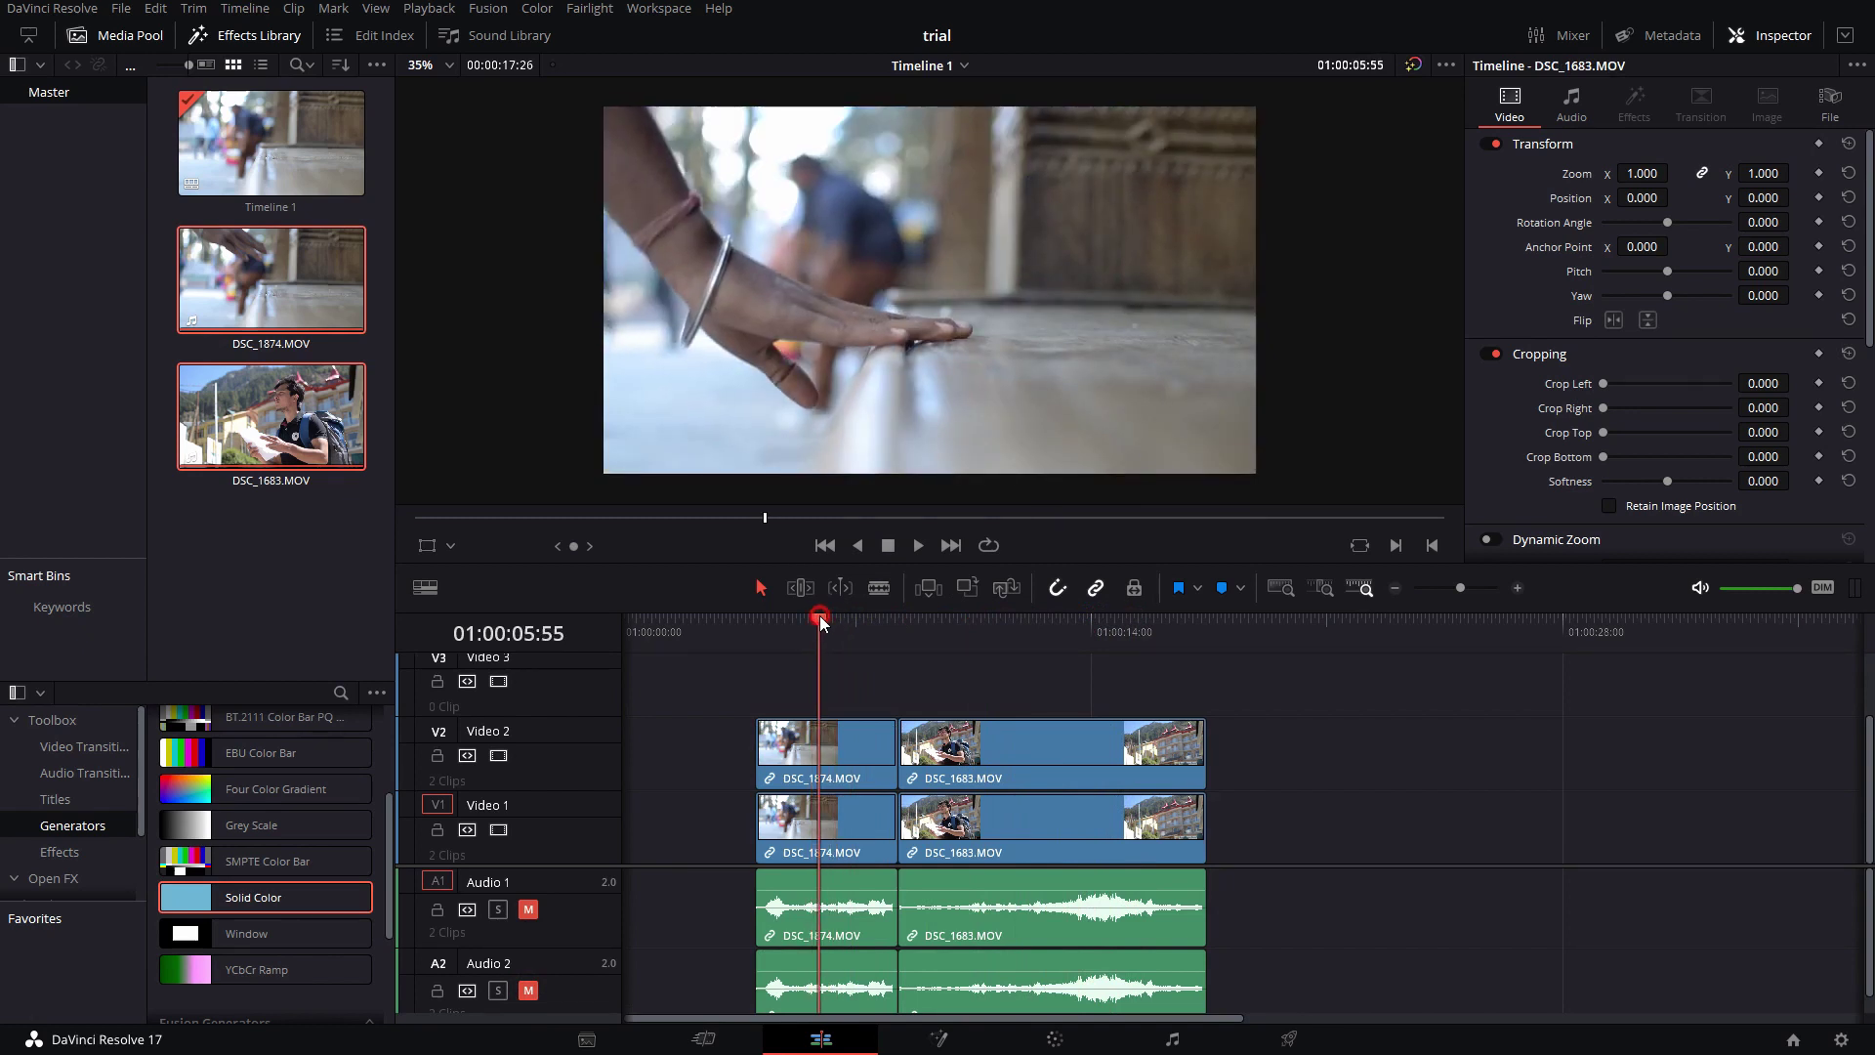
click(807, 750)
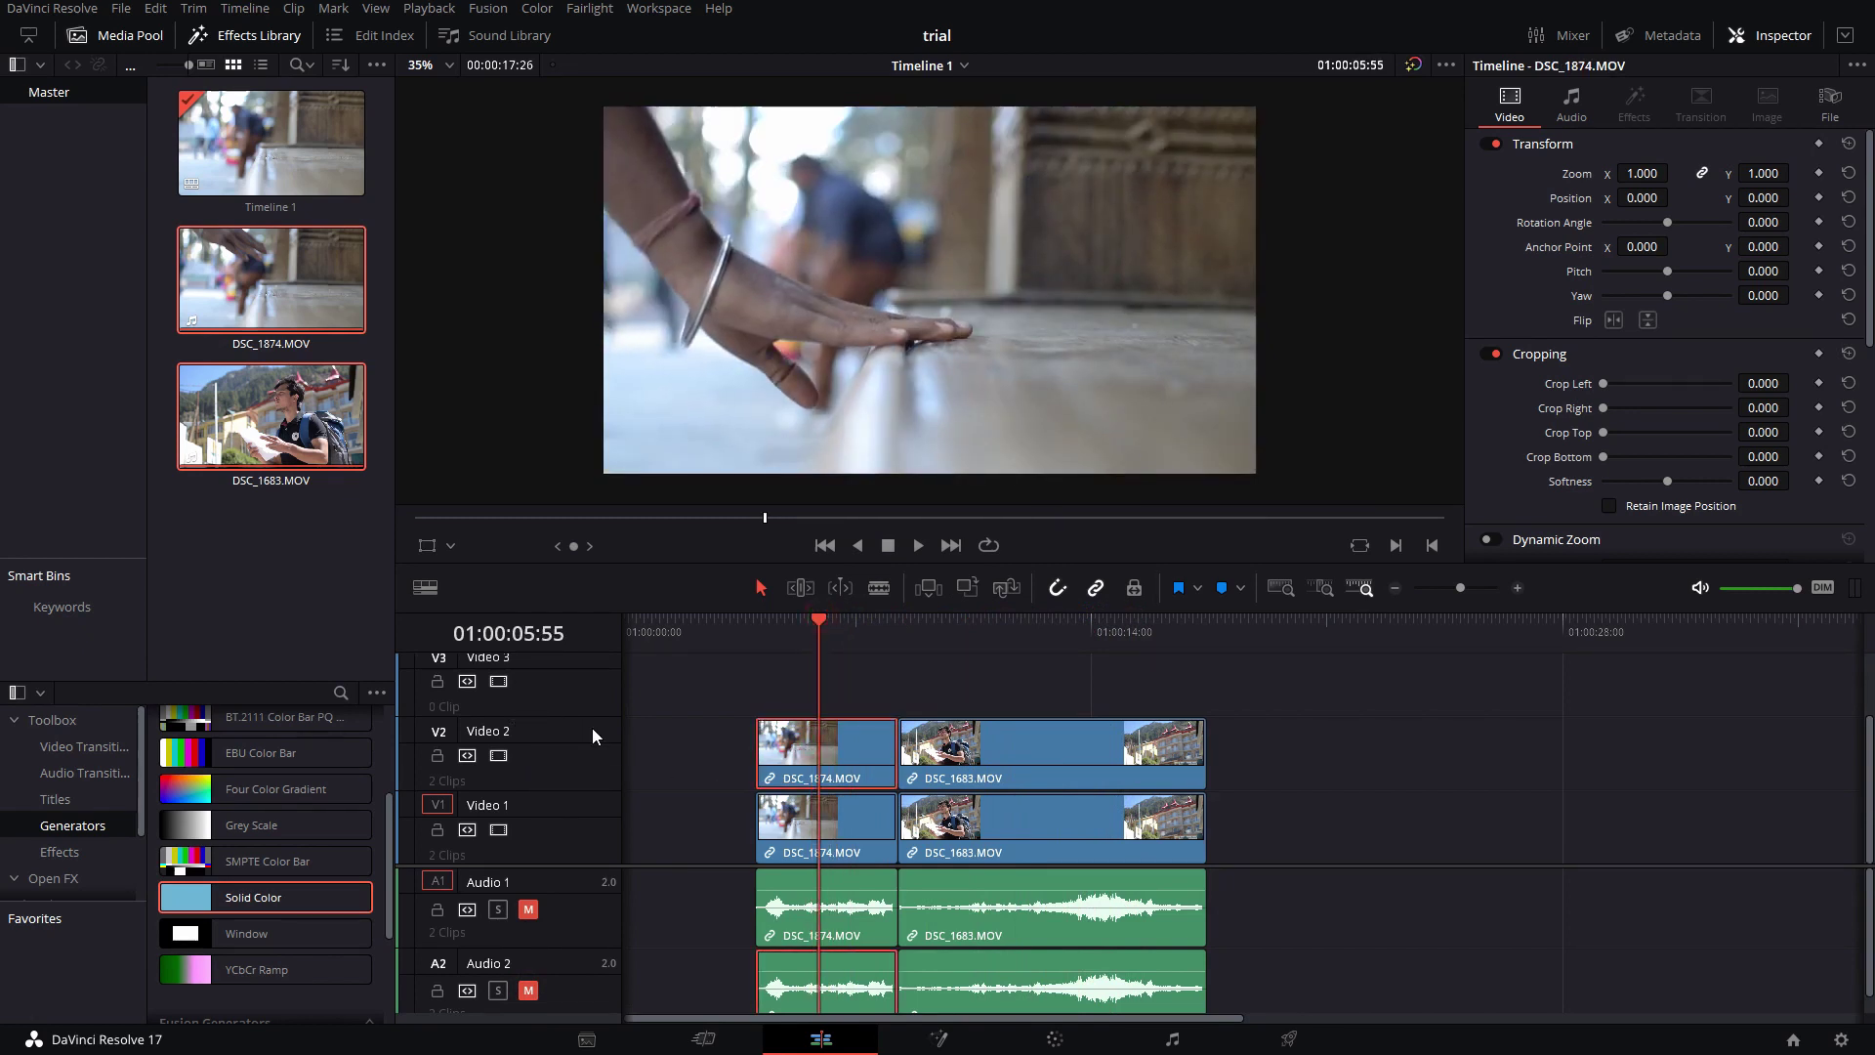
drag(581, 865, 579, 929)
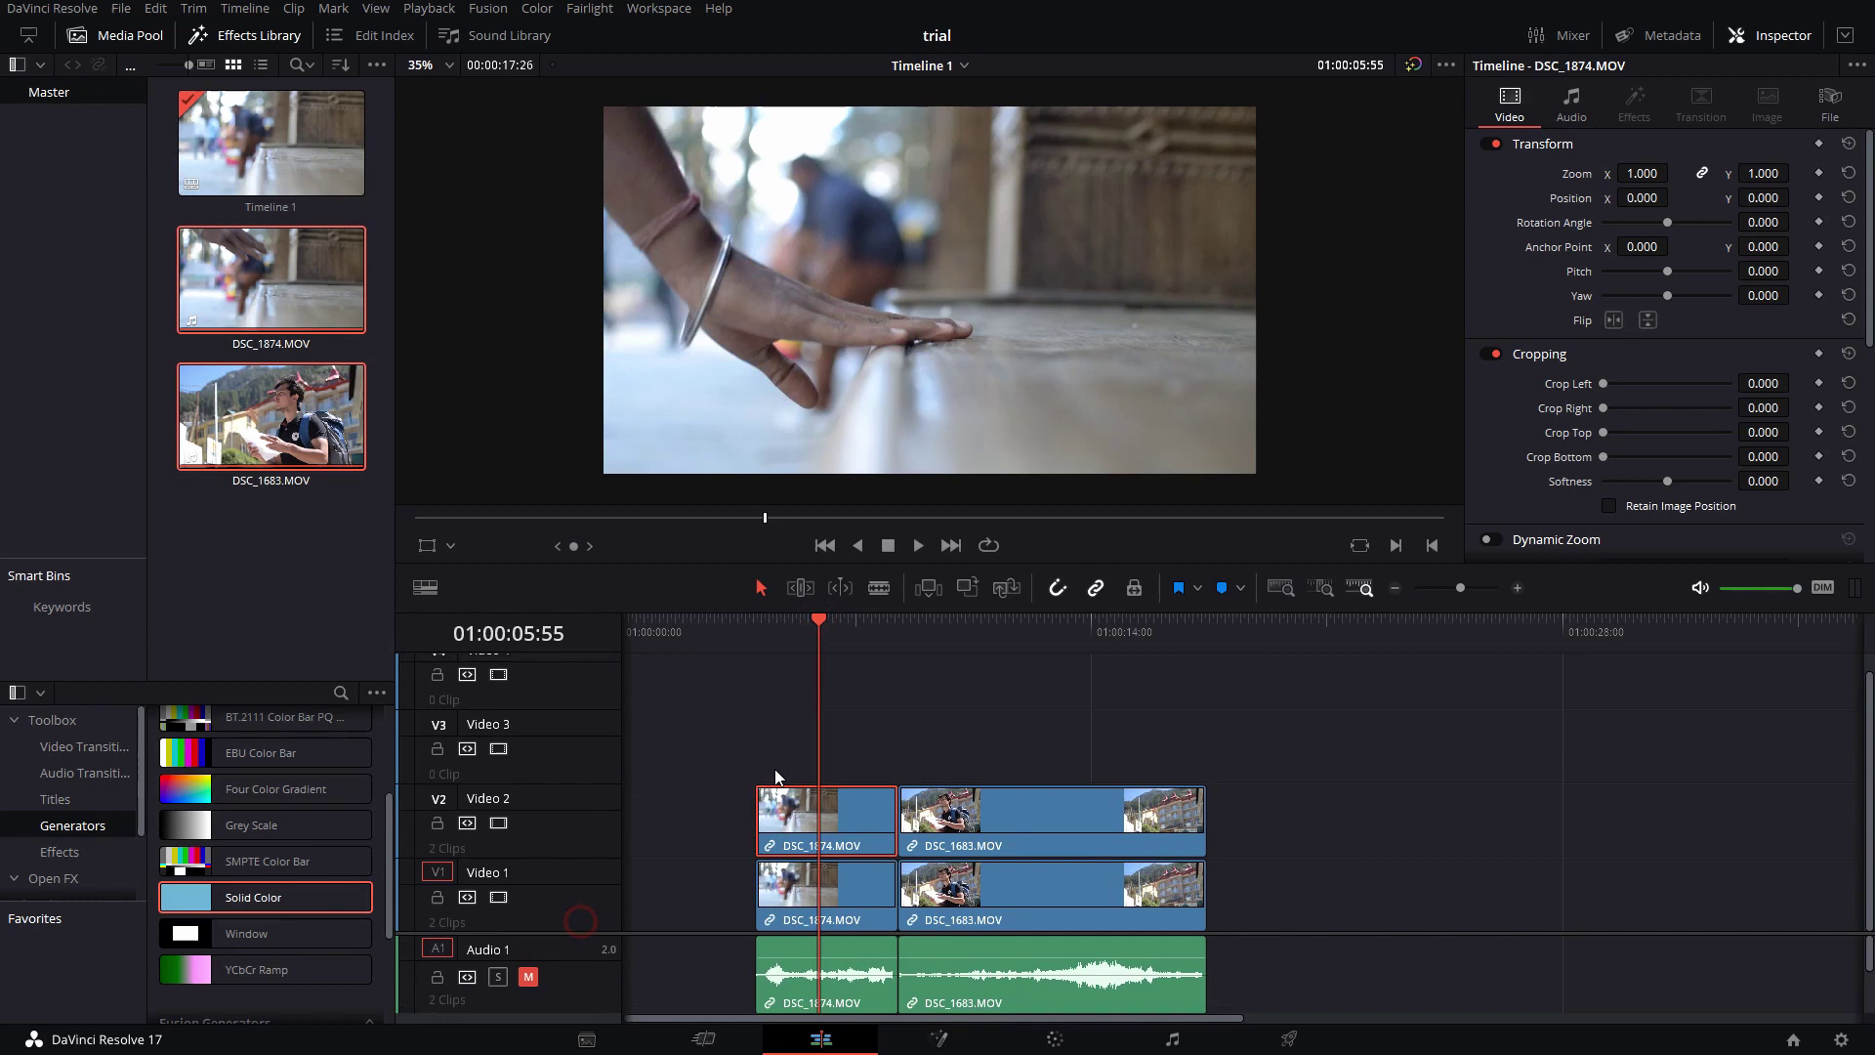
Step: In Fusion, insert a Grid Warp node between MediaIn1 and MediaOut1 for DSC_1874.MOV
click(937, 1043)
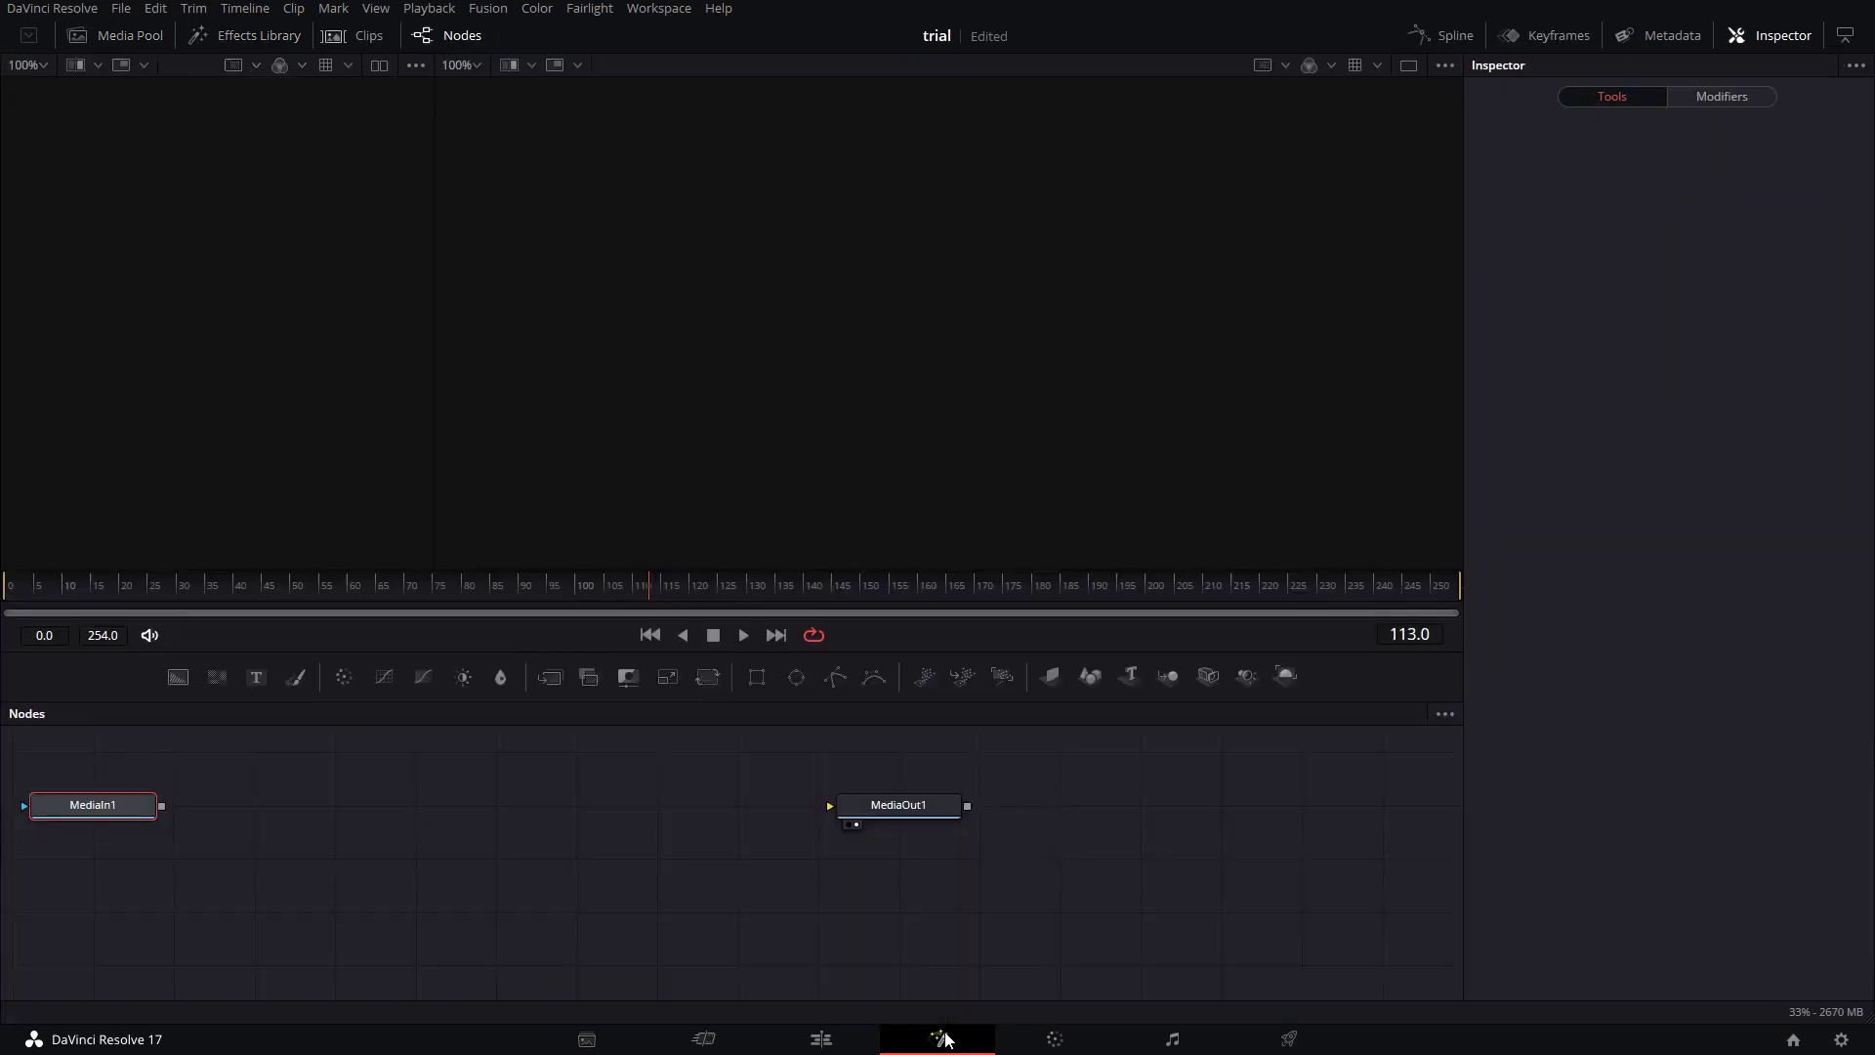
drag(1088, 819, 1139, 824)
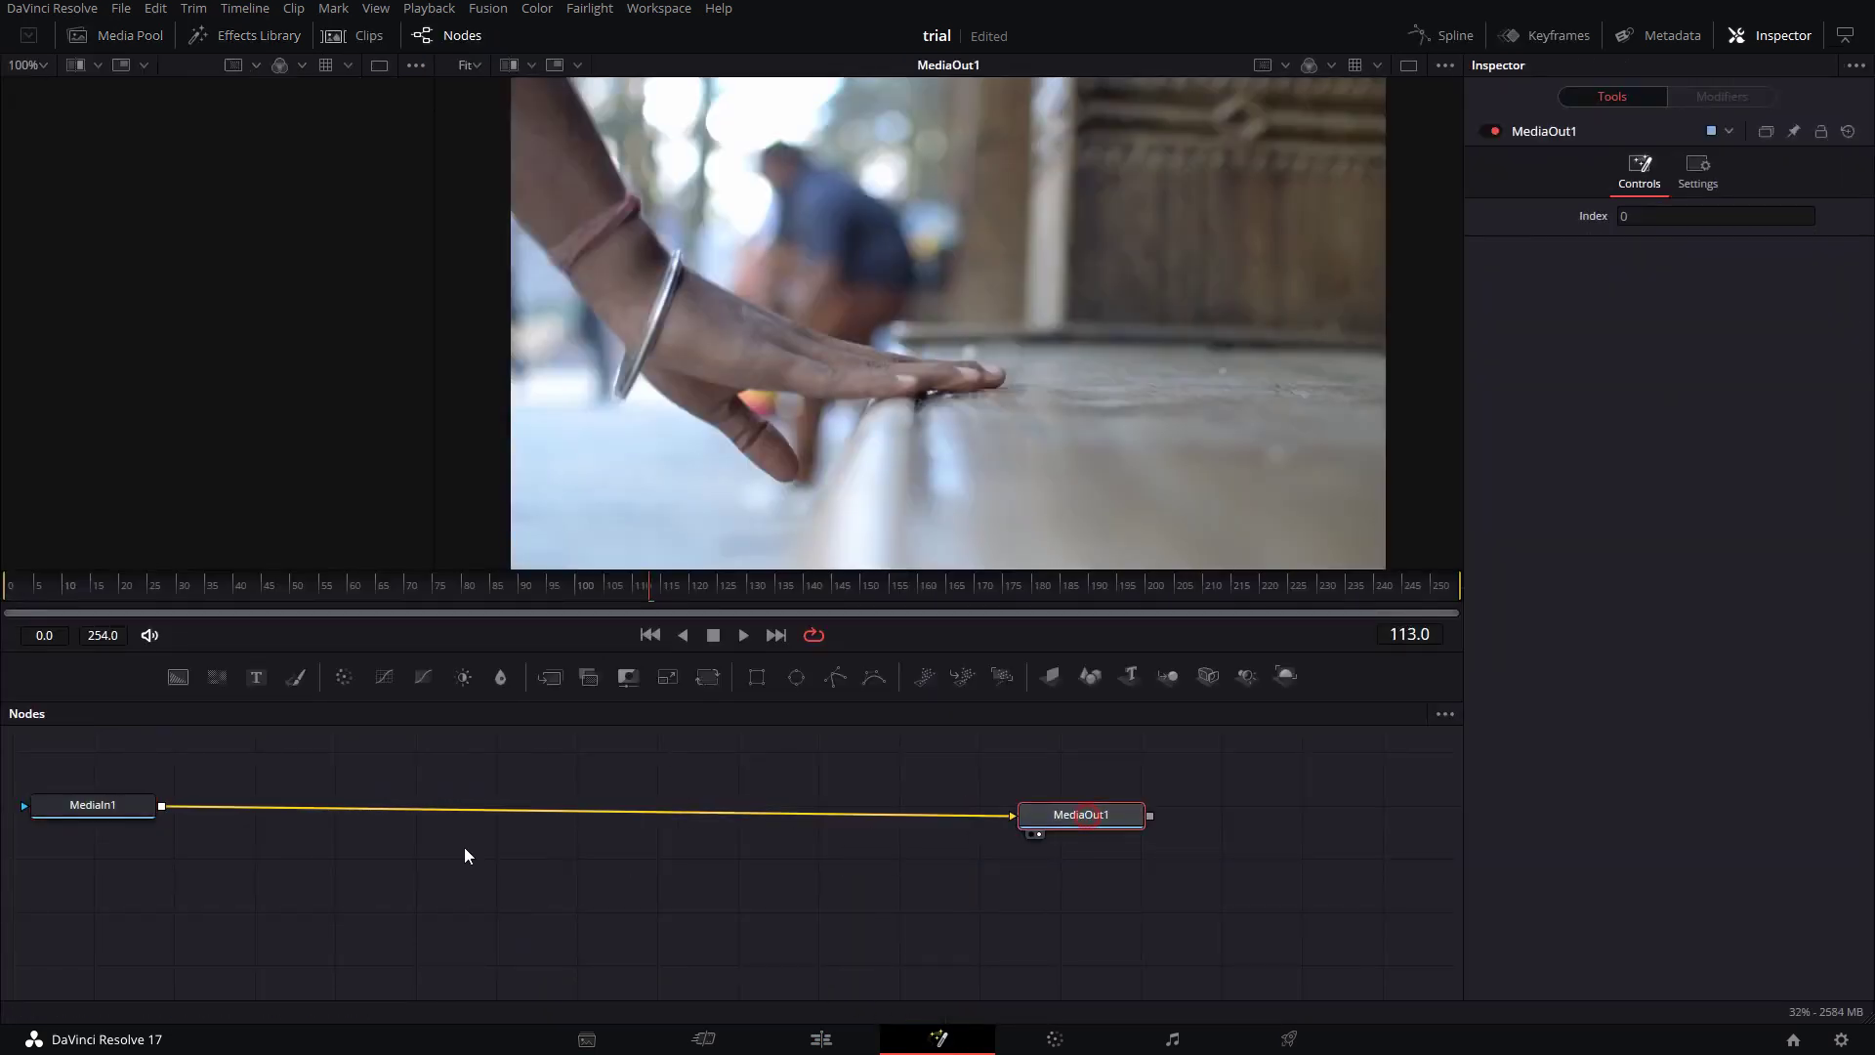
drag(95, 813, 344, 848)
click(364, 920)
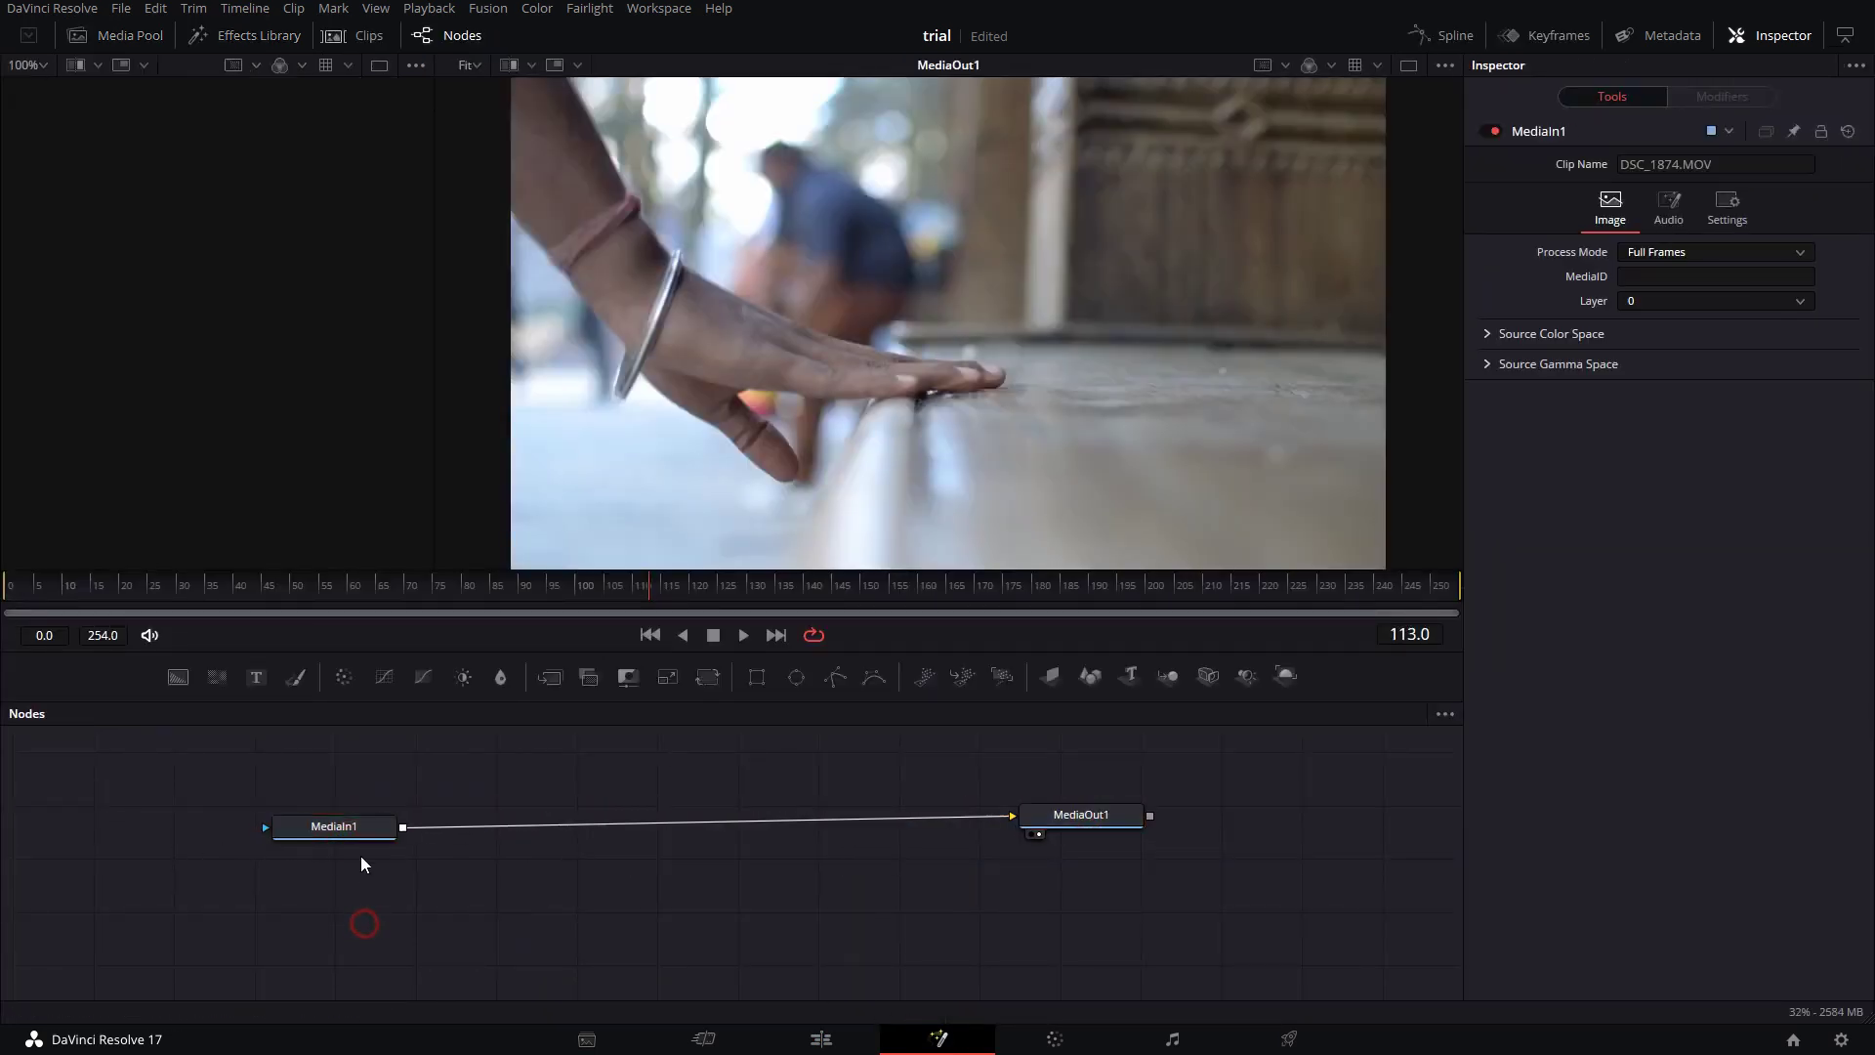
click(365, 834)
key(shift+space)
text(Grid Warp)
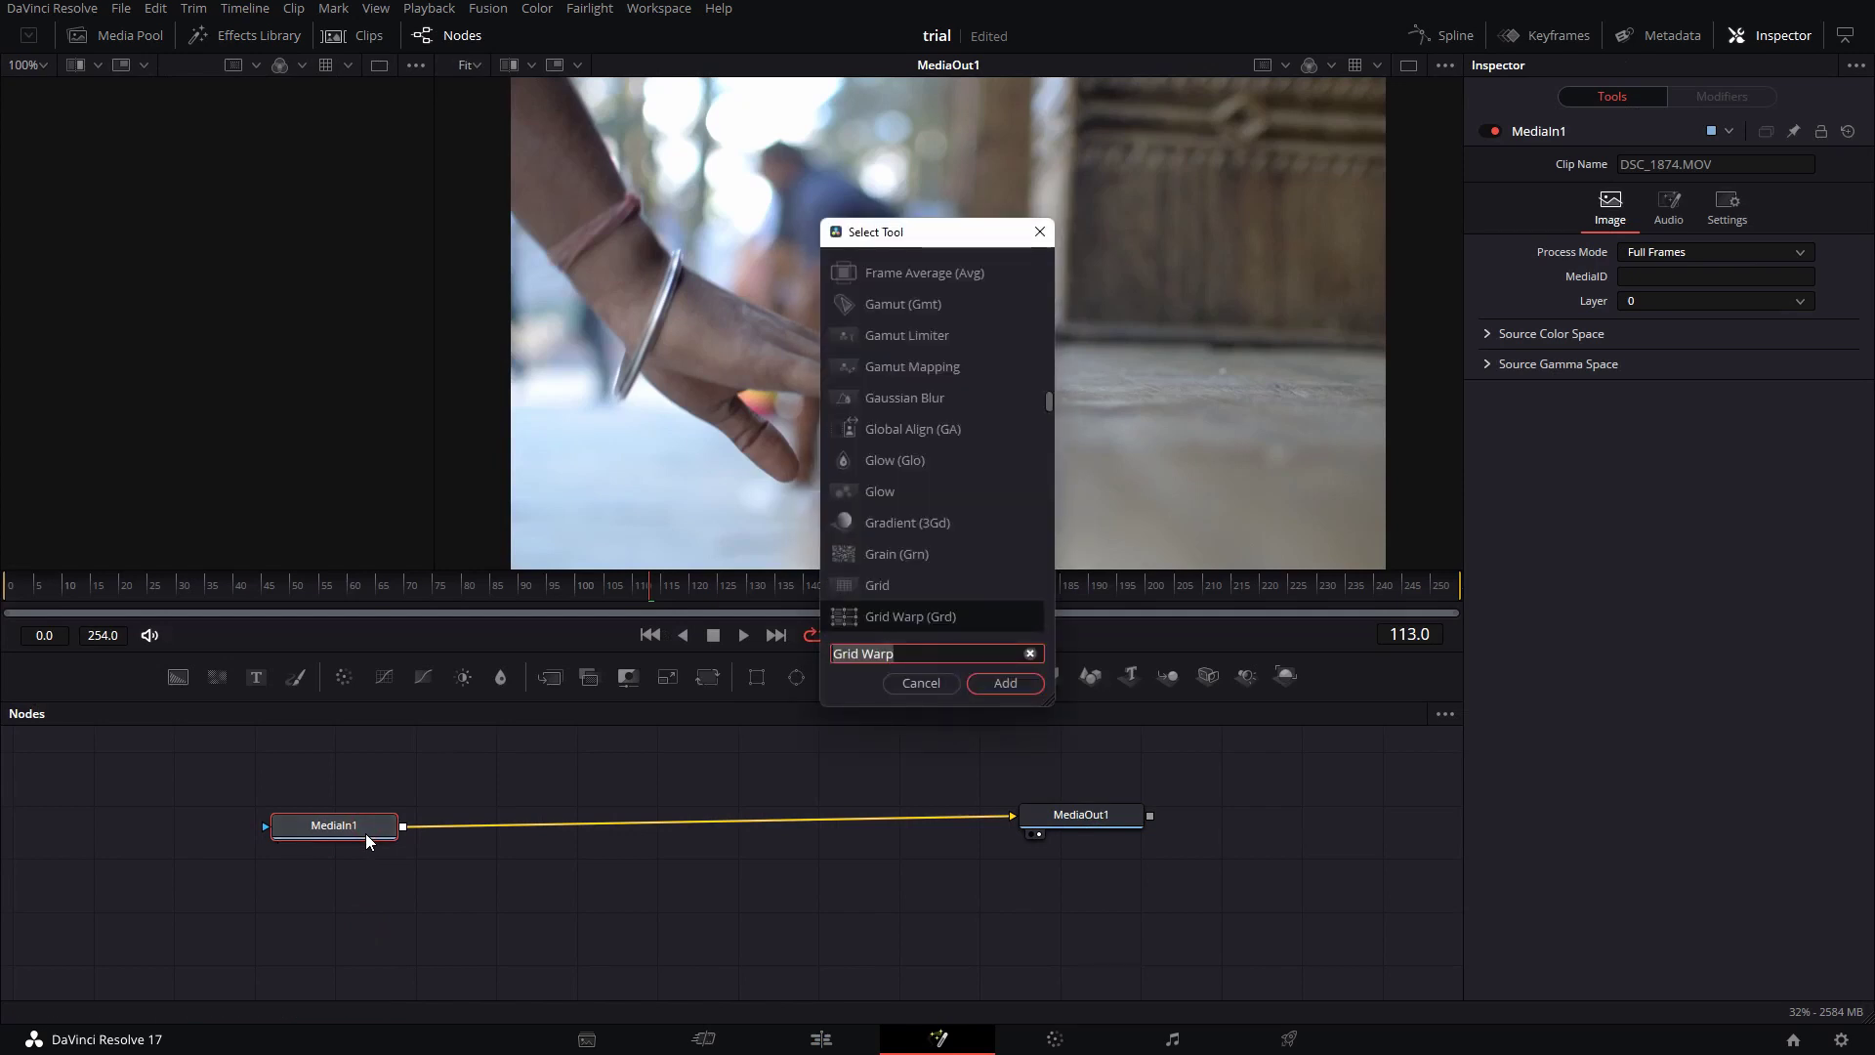
click(1012, 682)
Step: Centre GridWarp1 between the nodes and try test mesh bends at magnet strength 0.1, undoing them
drag(524, 842, 700, 830)
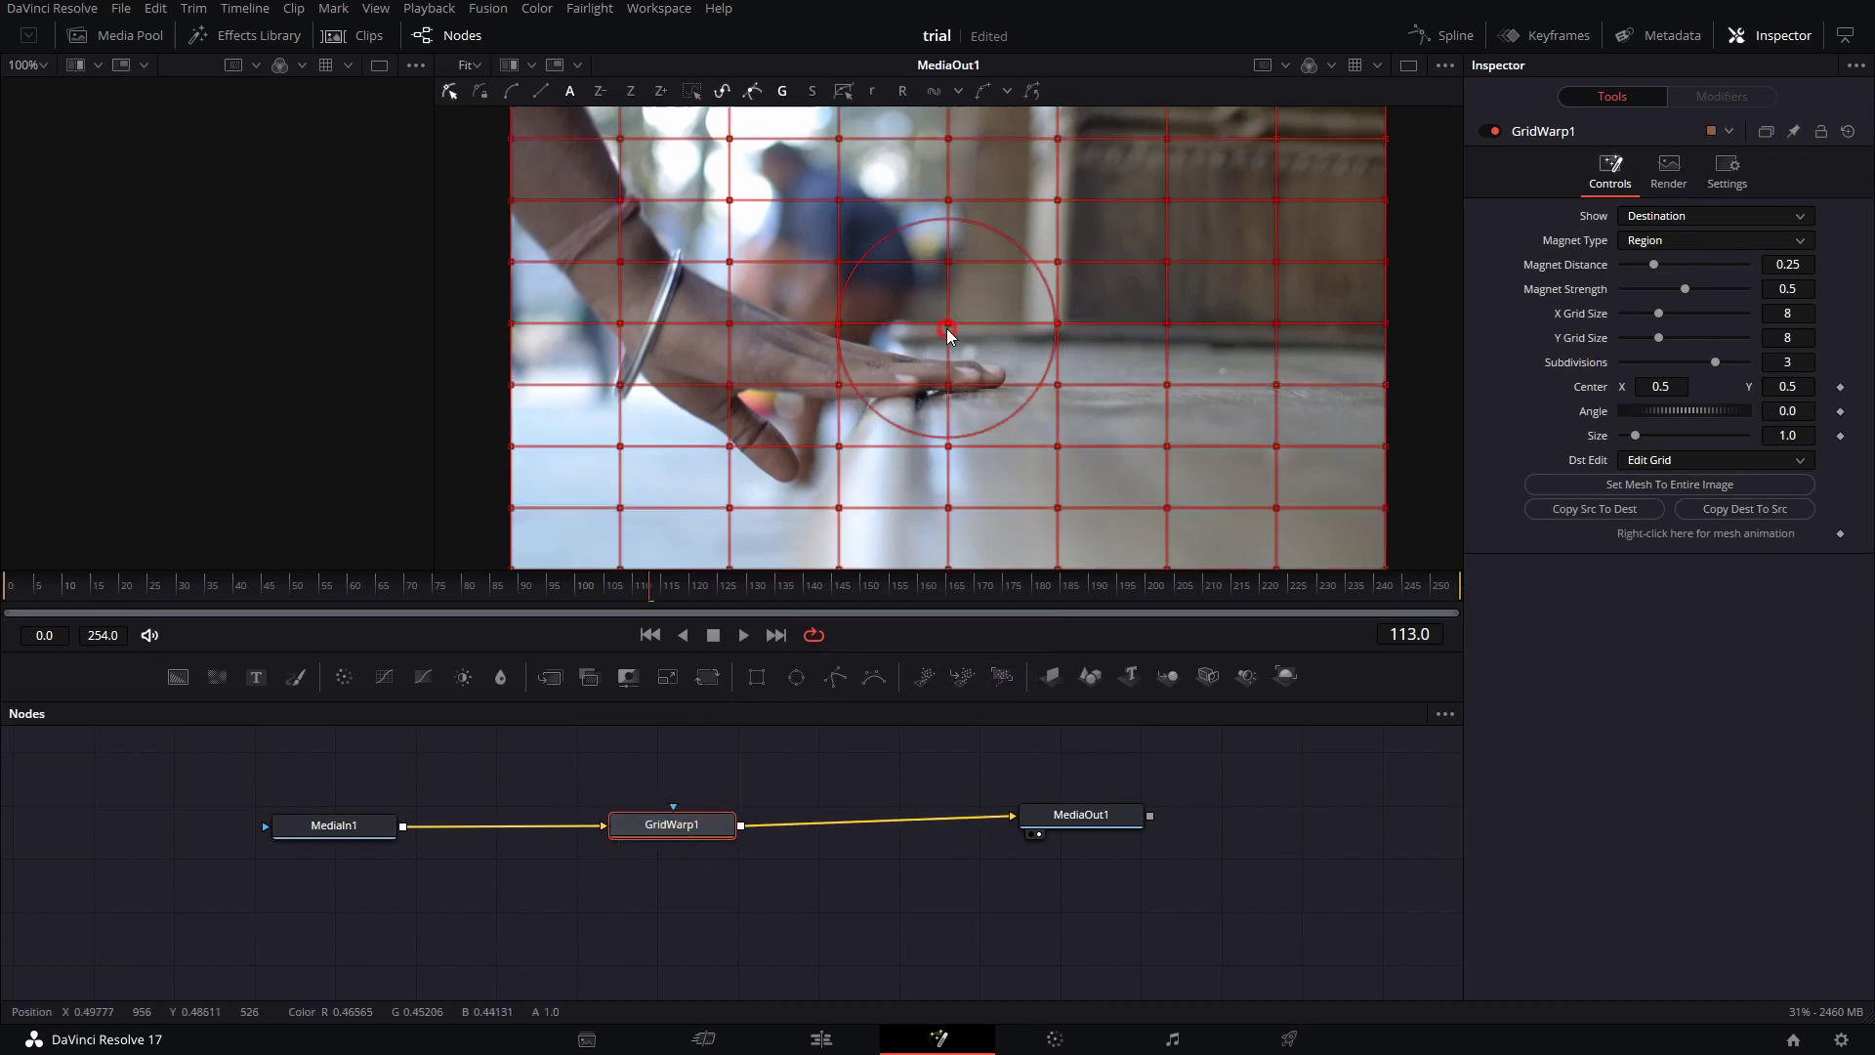
mouse_move(946, 328)
mouse_down()
mouse_move(853, 391)
mouse_move(1010, 324)
mouse_up()
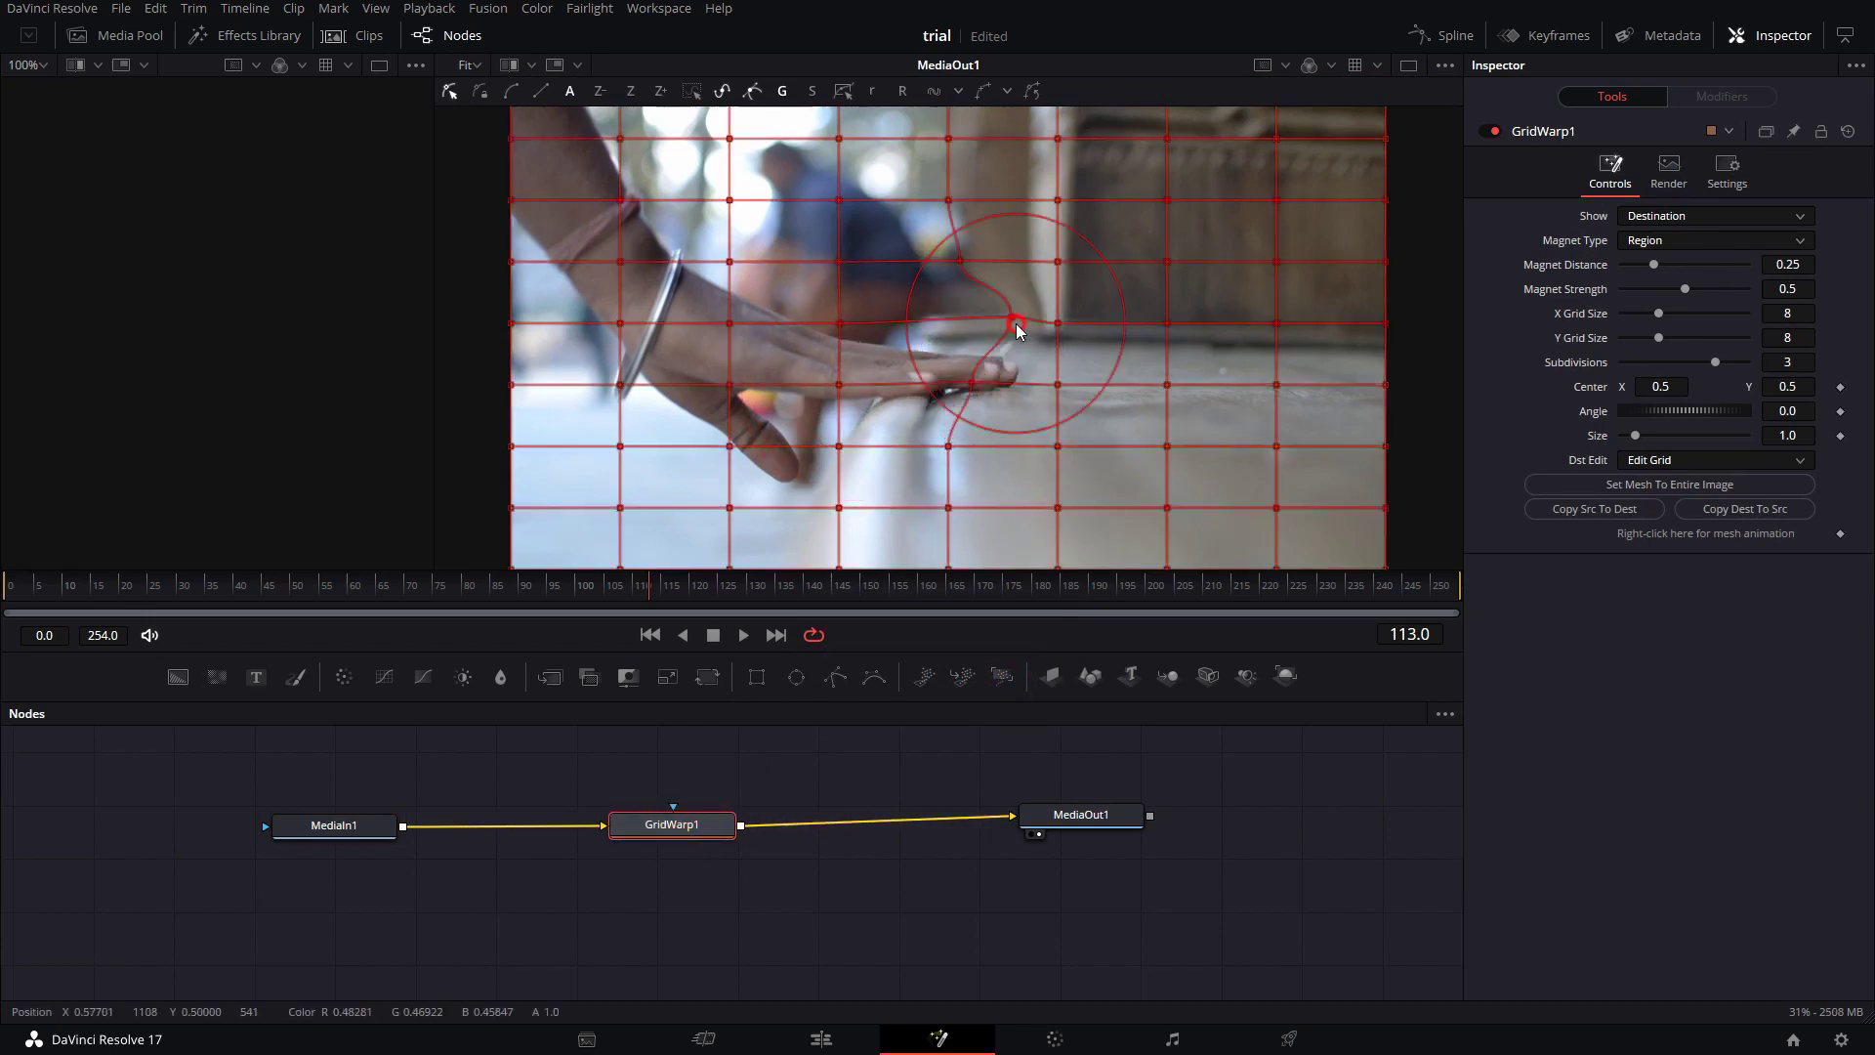
key(ctrl+z)
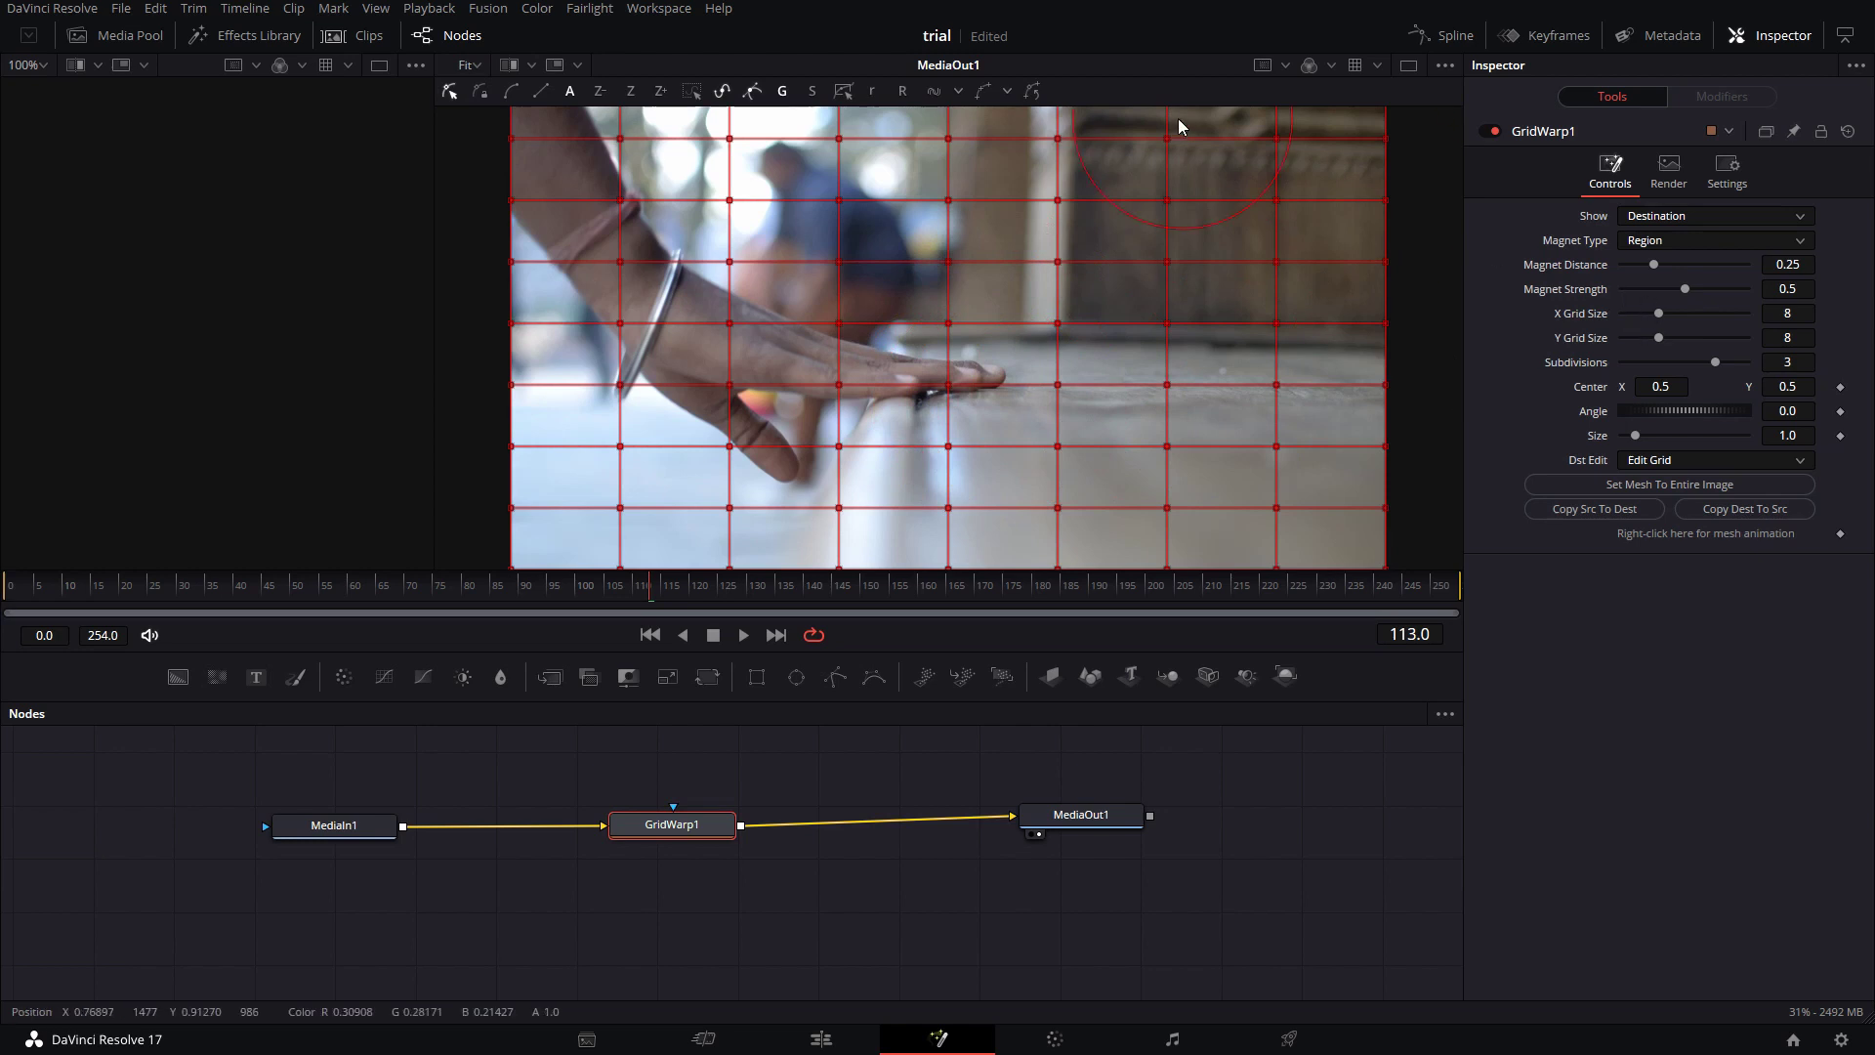
drag(1673, 285, 1634, 288)
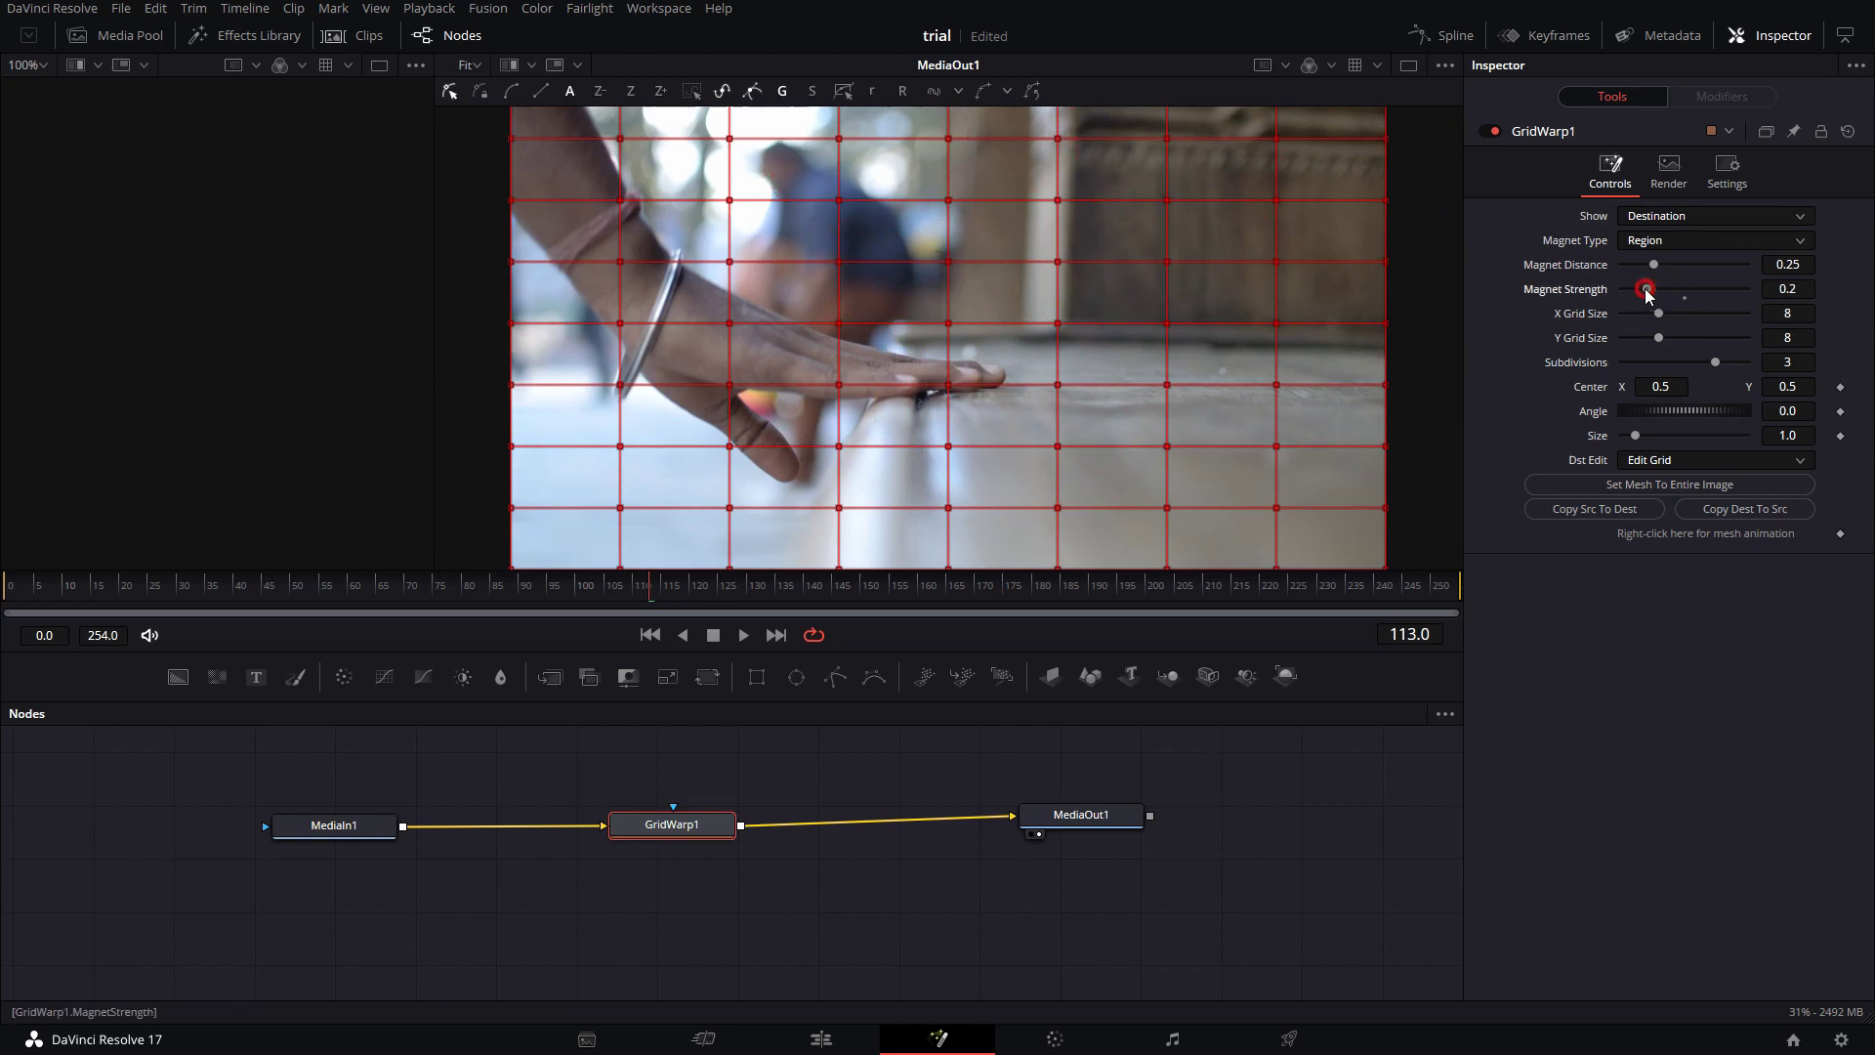
mouse_move(818, 406)
mouse_down()
mouse_move(757, 354)
mouse_move(906, 360)
mouse_up()
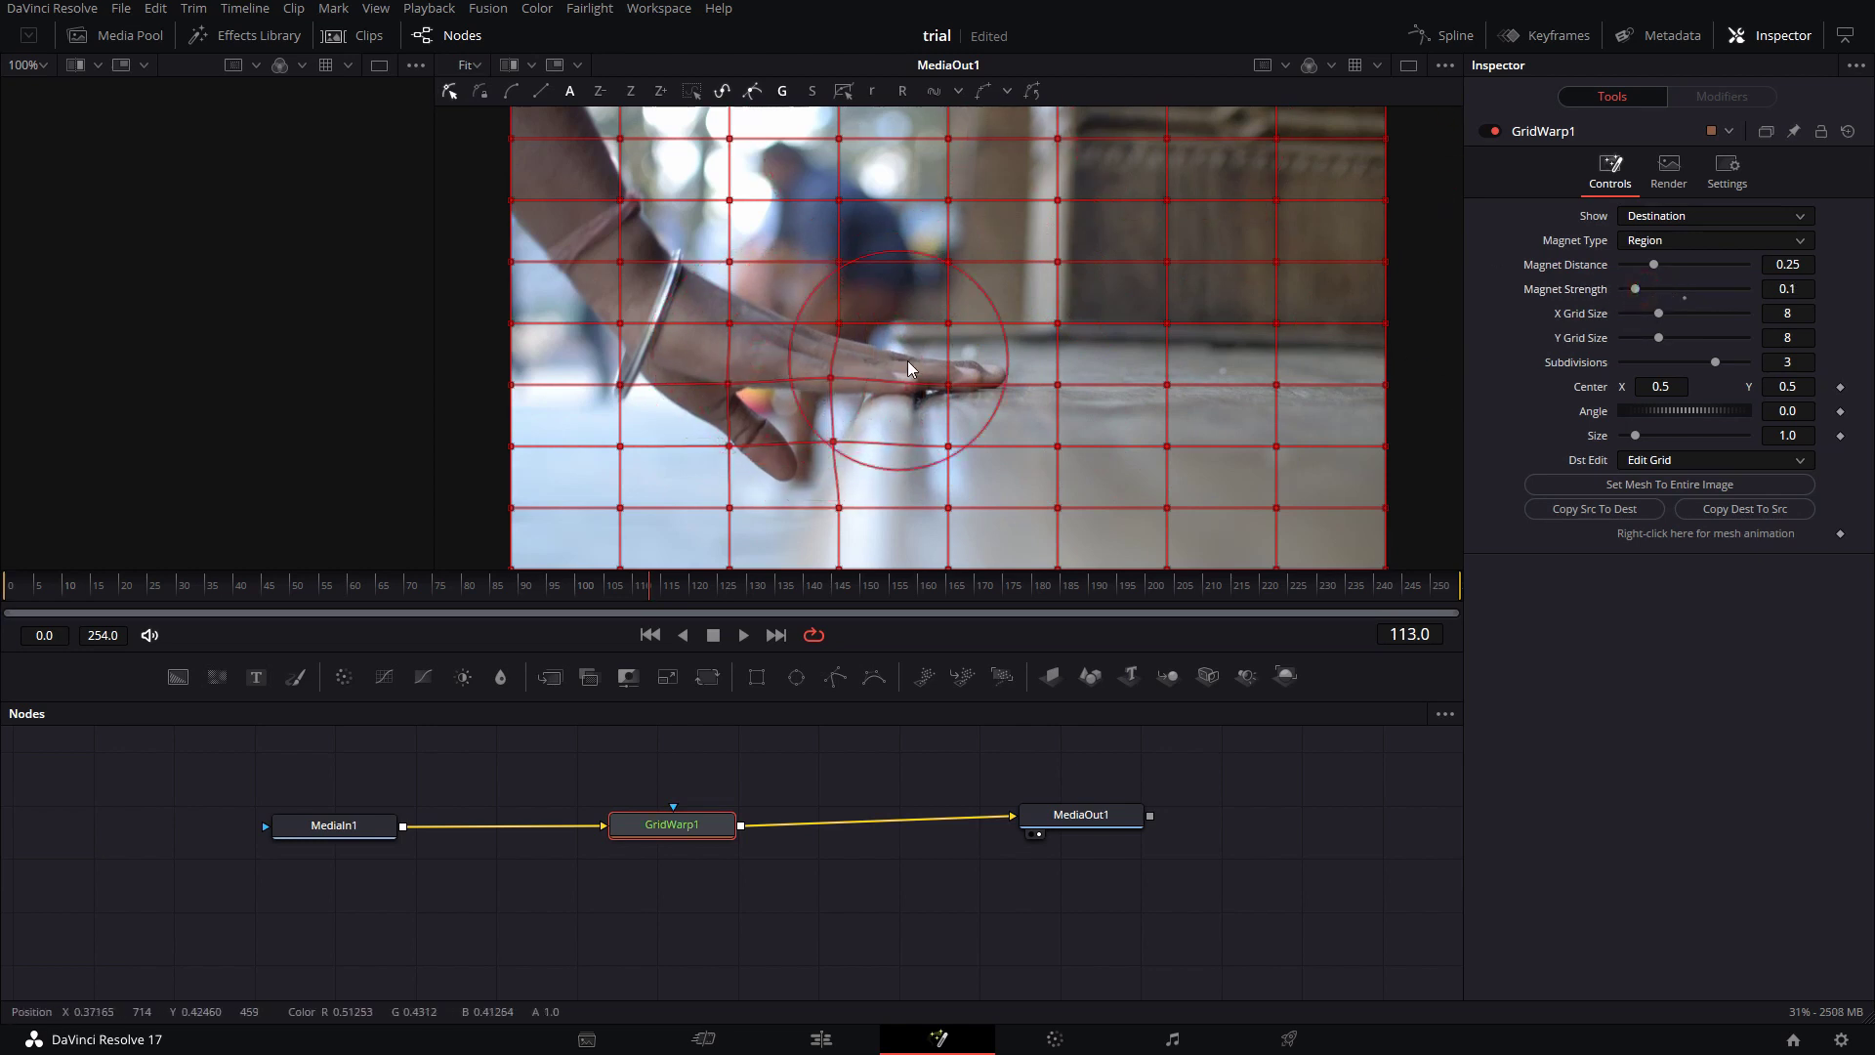
key(ctrl+z)
Step: Widen the magnet distance to 0.921, reset the mesh, and set X Grid Size to 2
drag(1654, 265, 1736, 264)
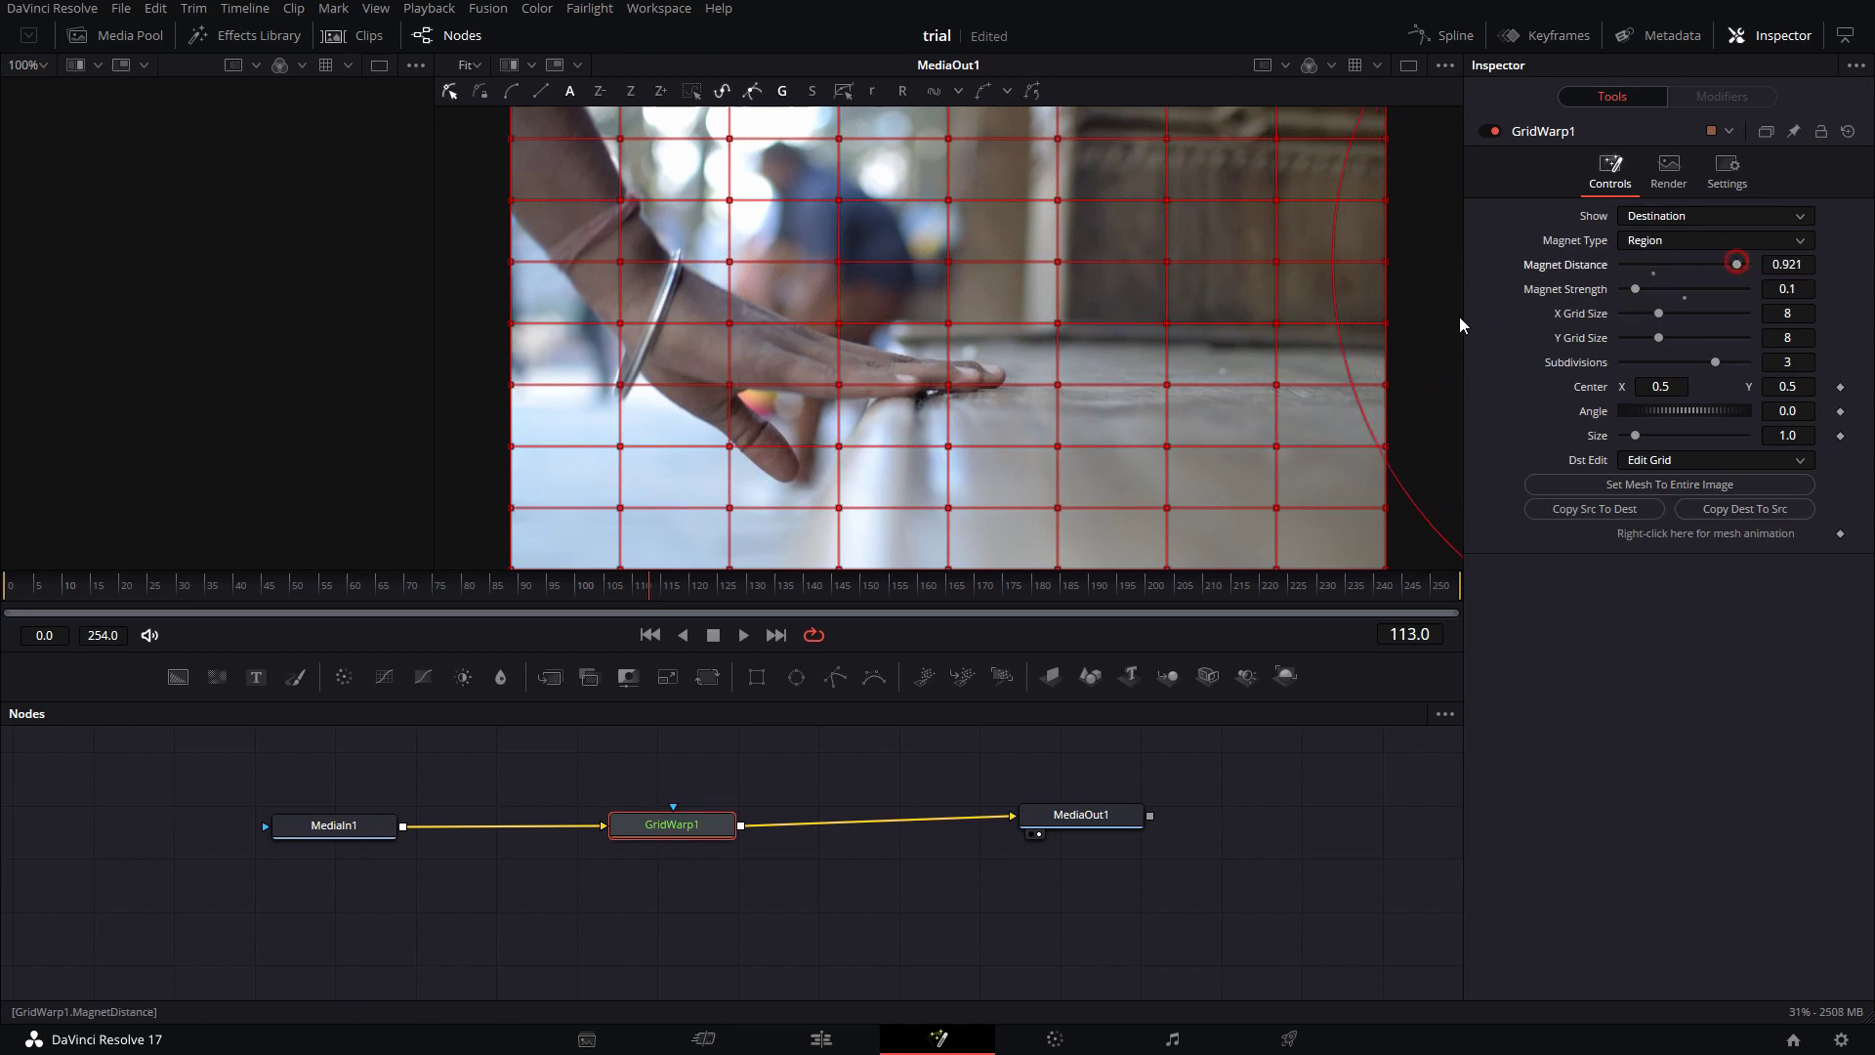
drag(1103, 283, 829, 272)
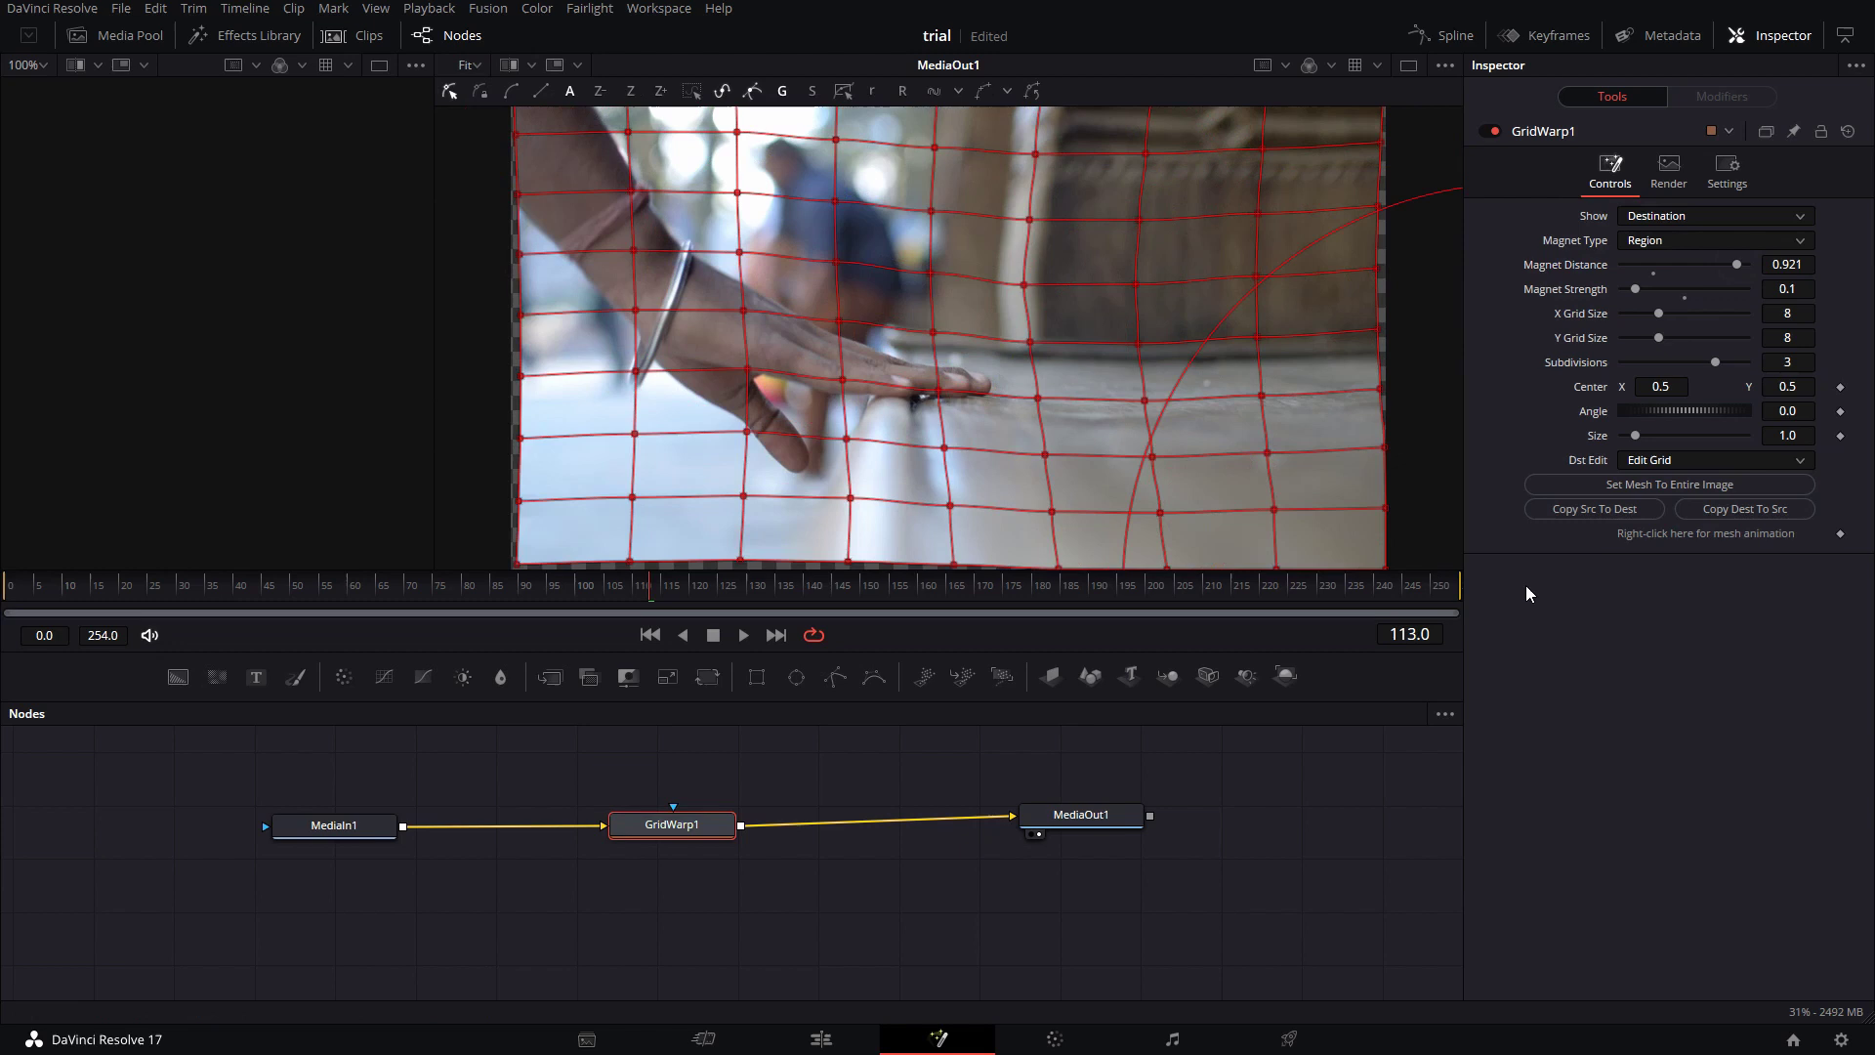
click(1847, 131)
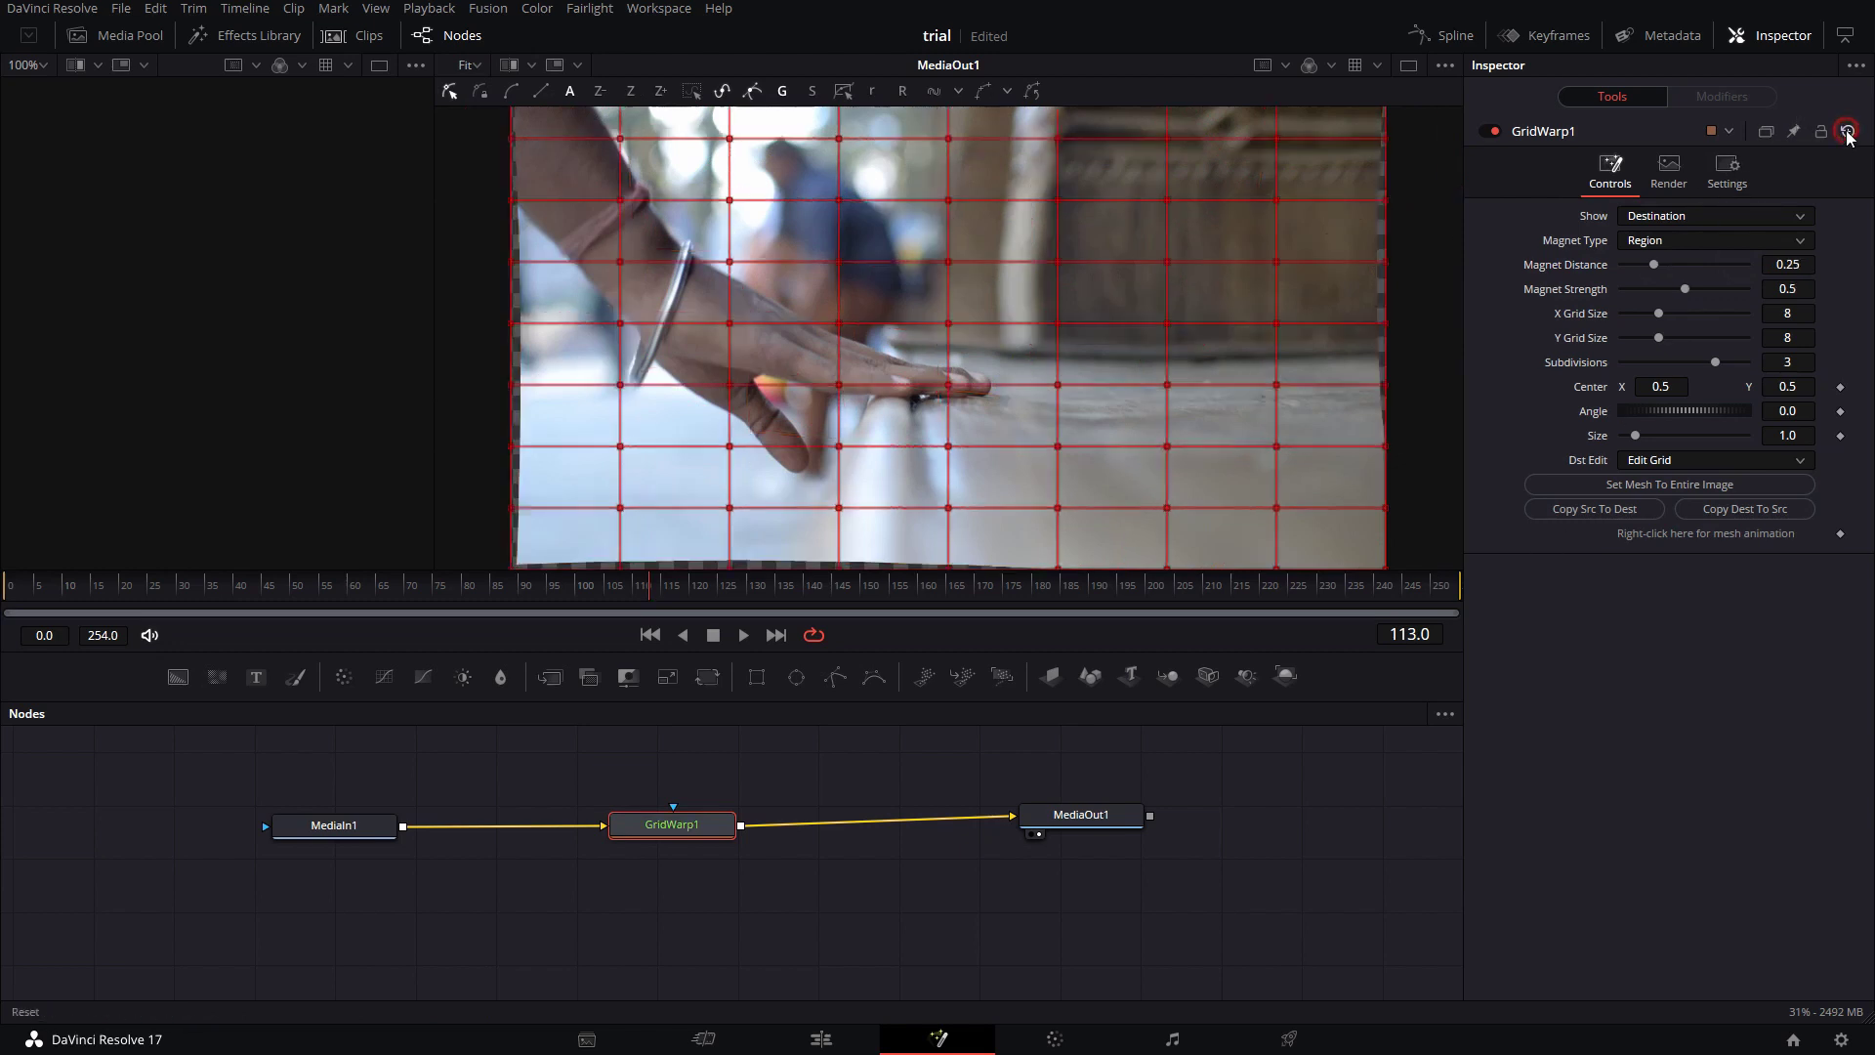
drag(1659, 313, 1627, 313)
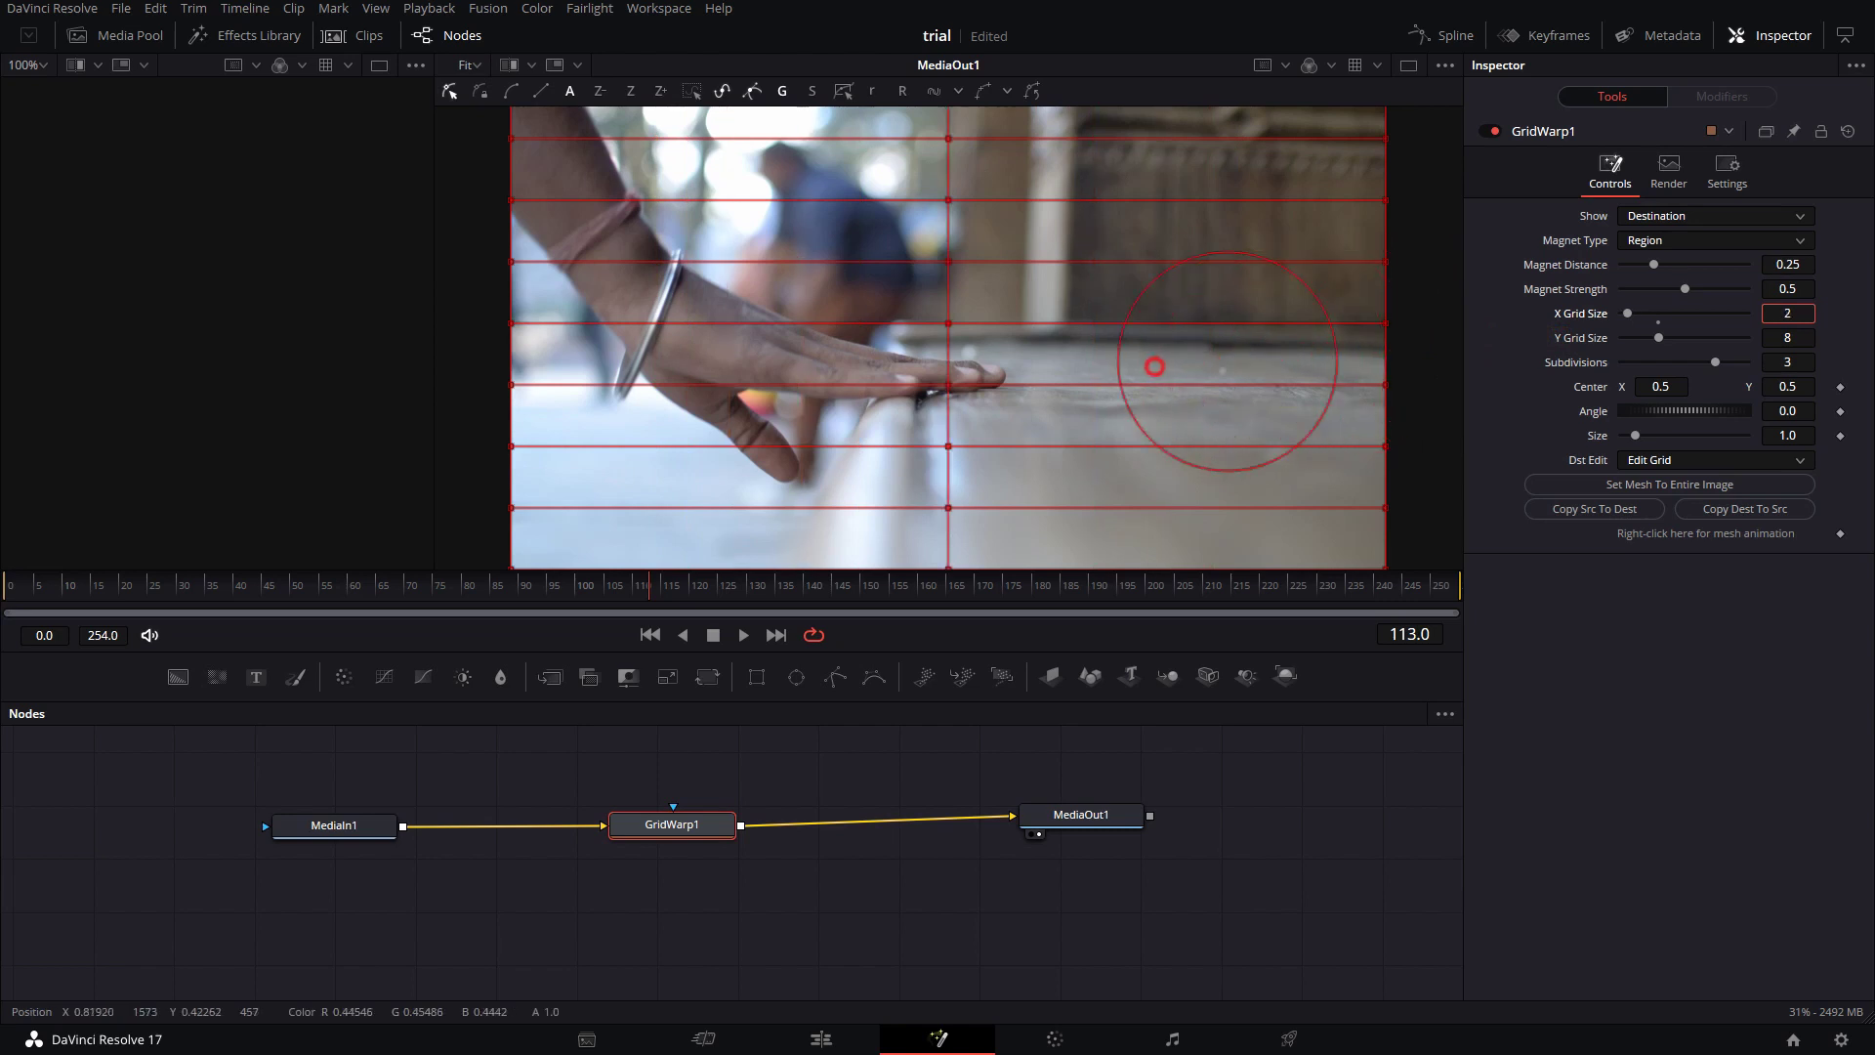
Step: Set the Grid Warp's Y Grid Size to 2 for a 2×2 mesh
click(1788, 336)
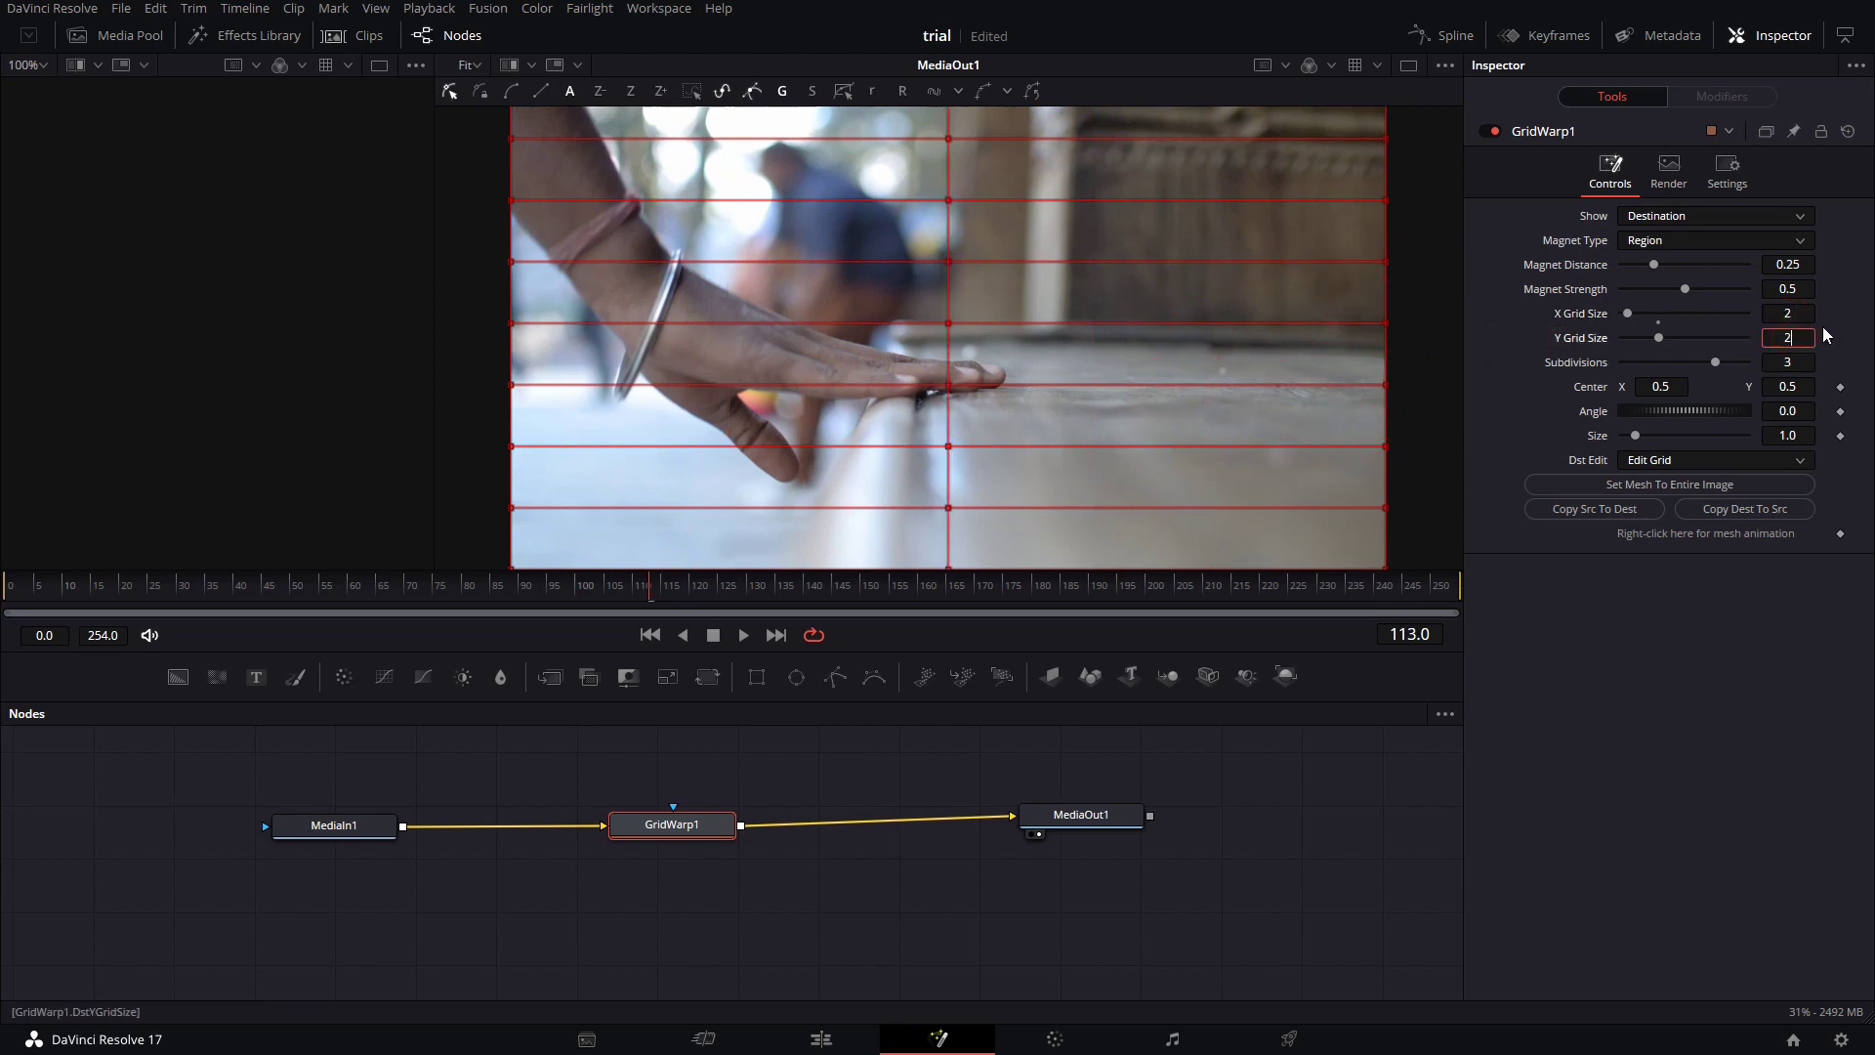
text(2)
key(Return)
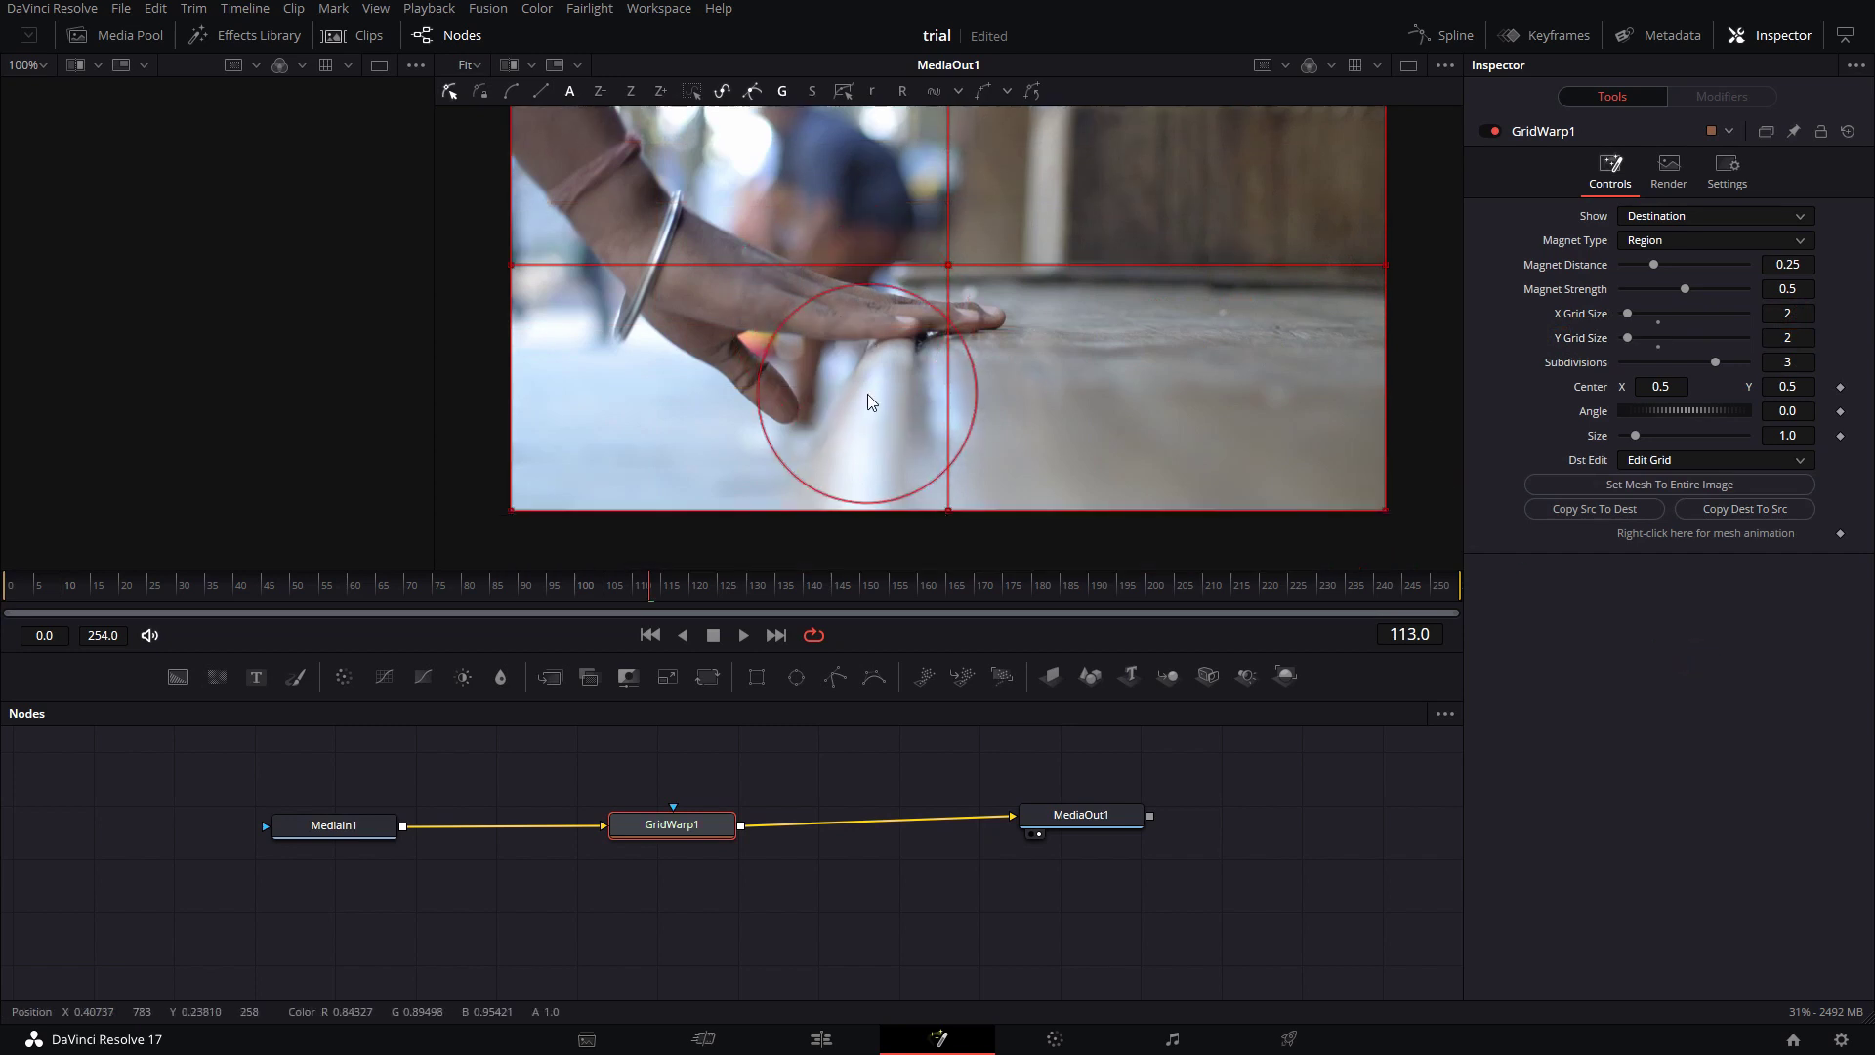
scroll(896, 393, down, 2)
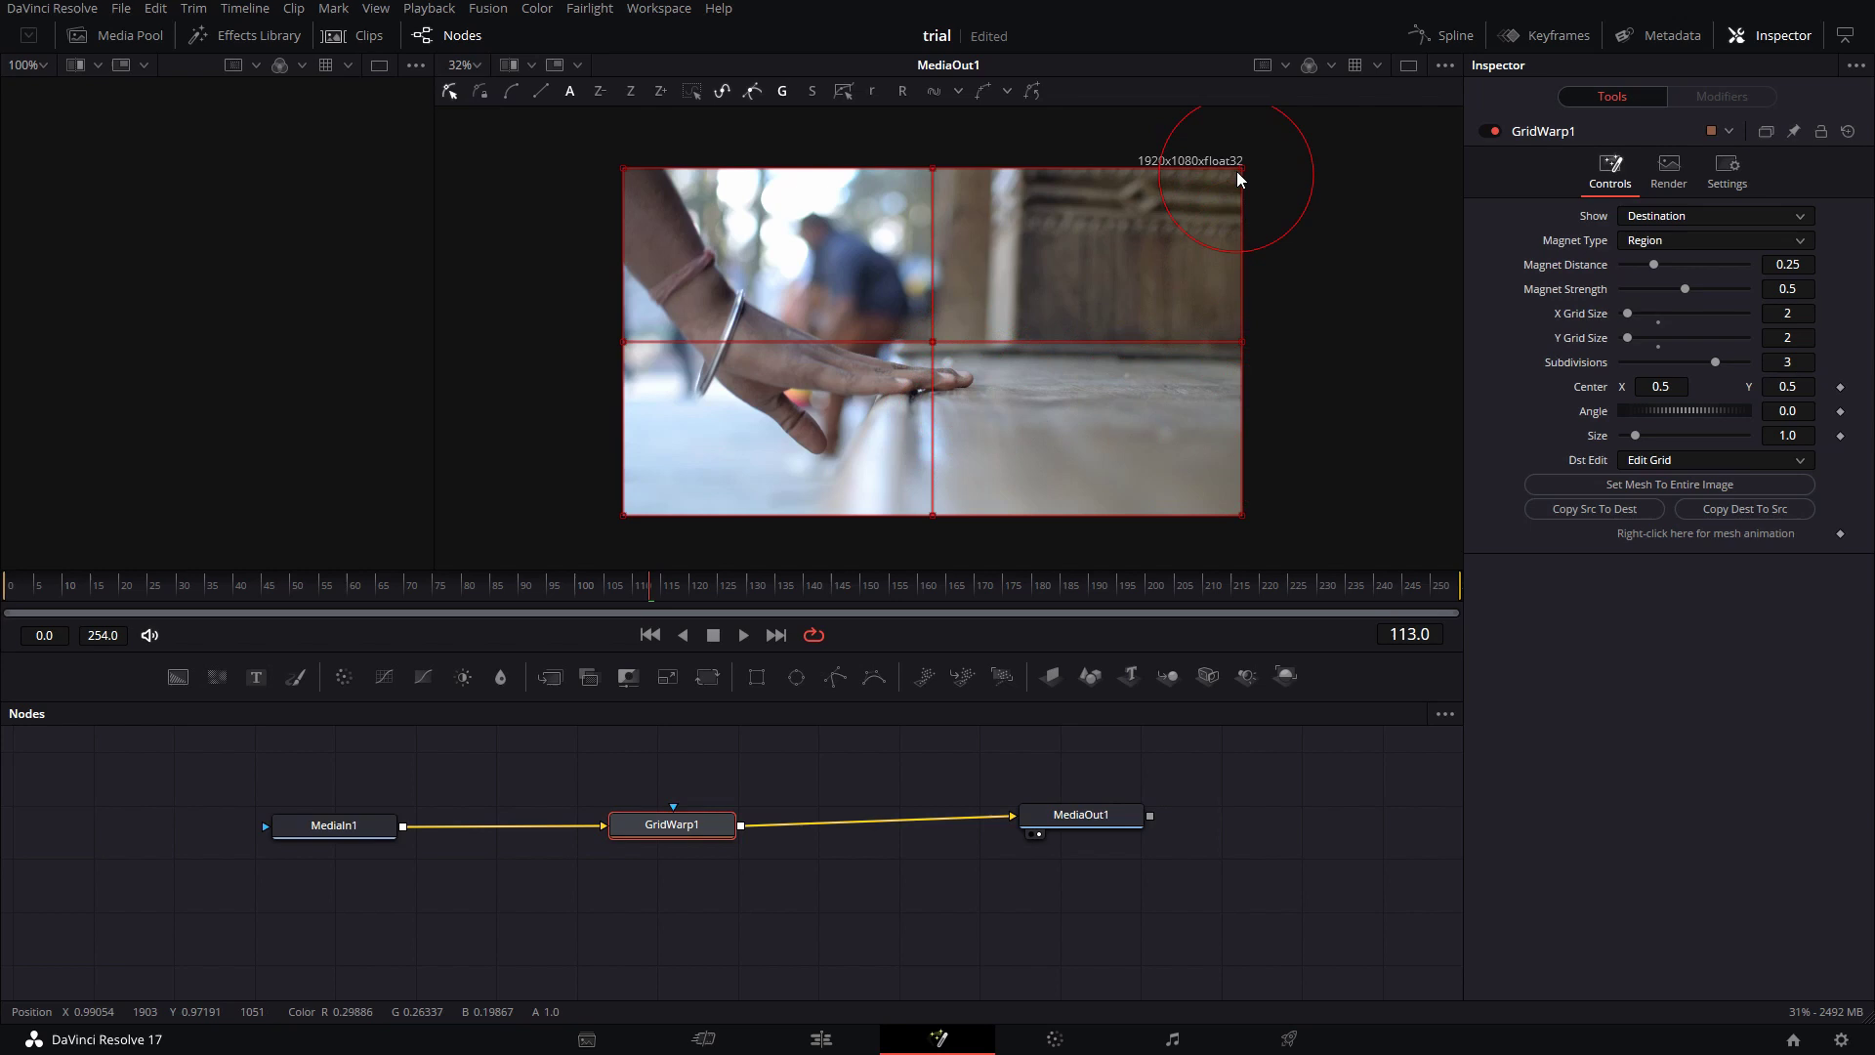
Step: Pull all four mesh corners inward so the clip's top and bottom edges bow
drag(1236, 172, 1243, 197)
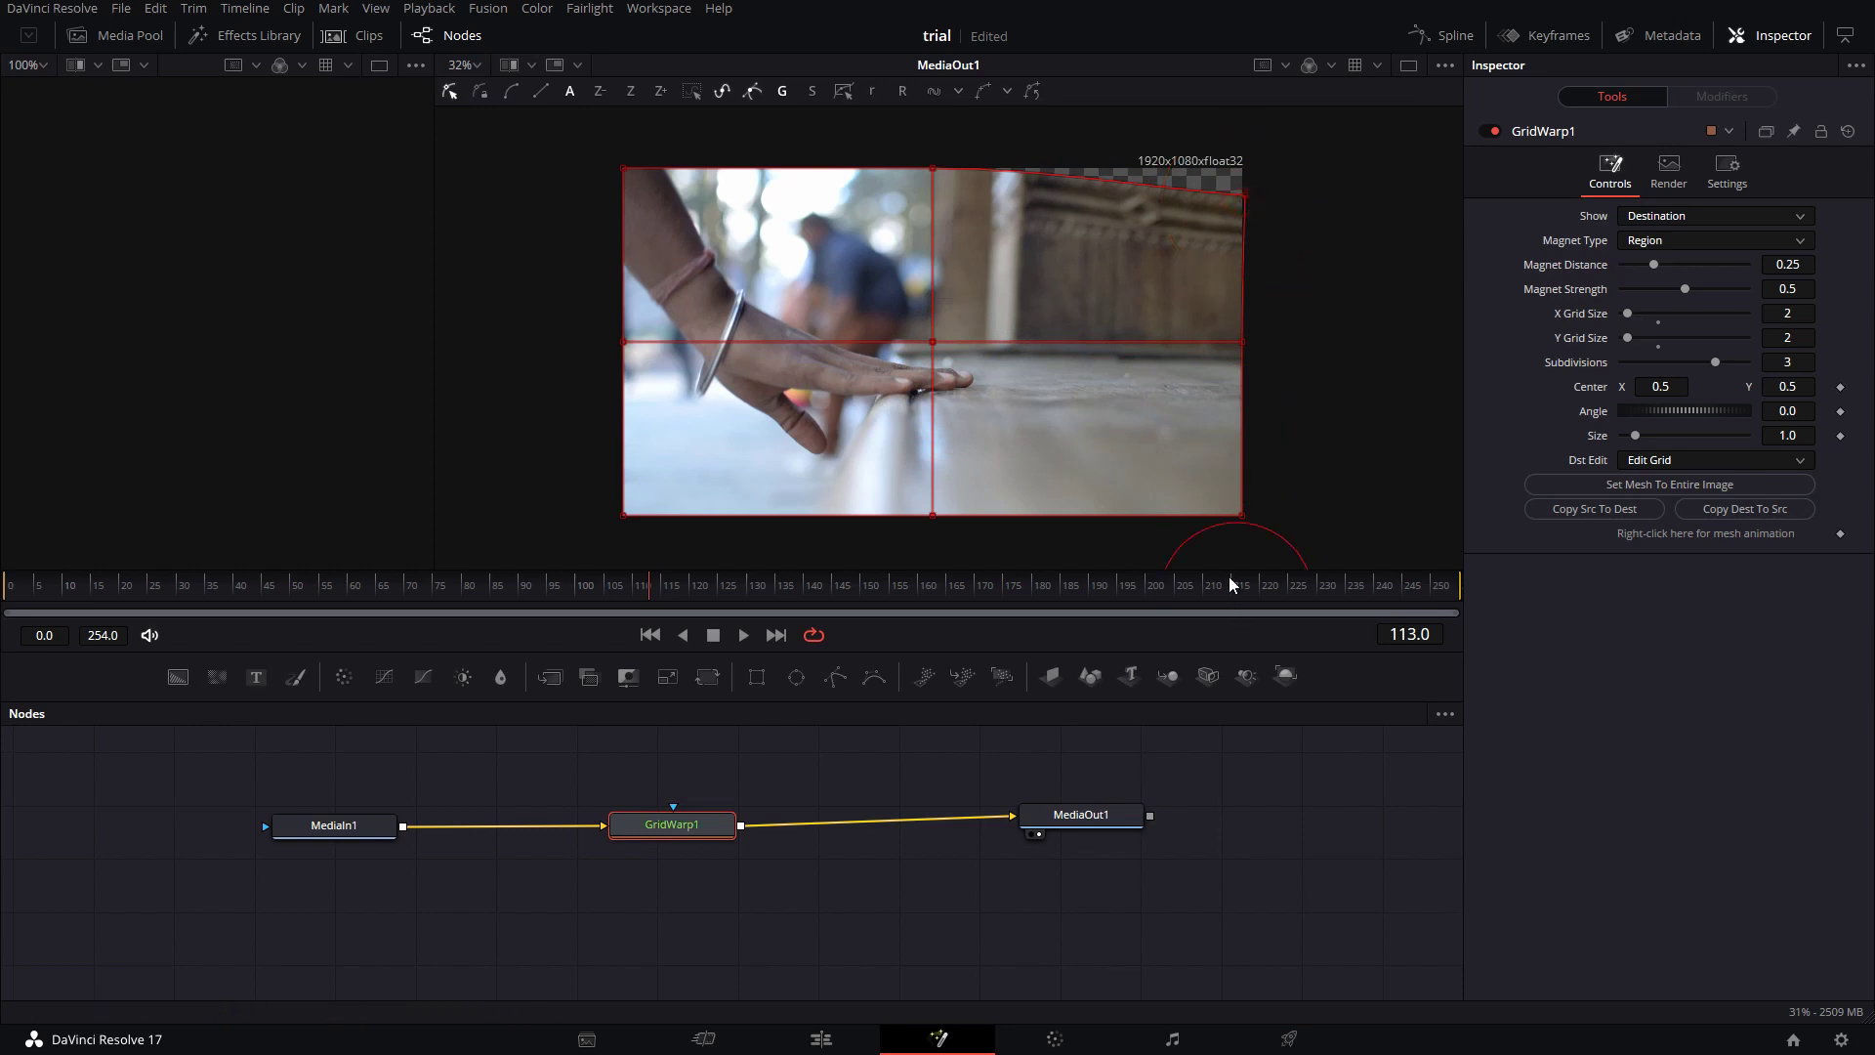
drag(1240, 514, 1229, 486)
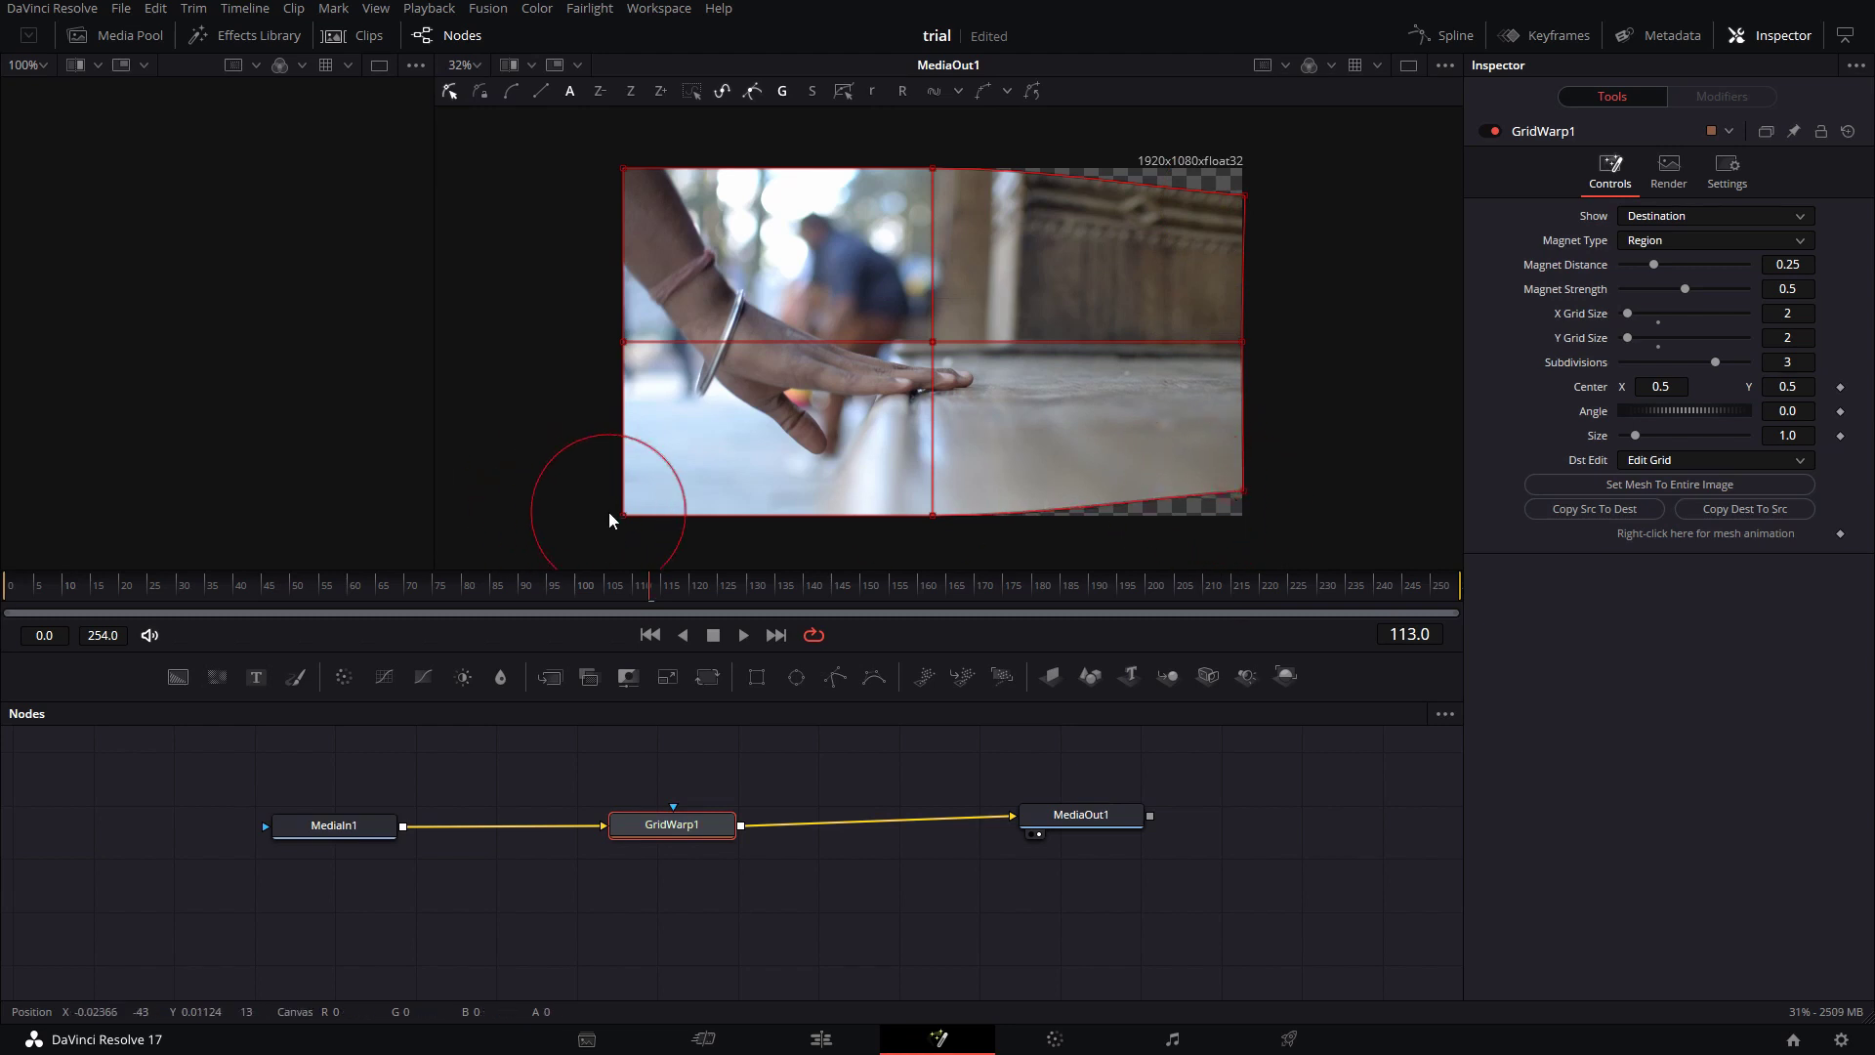
drag(615, 513, 608, 483)
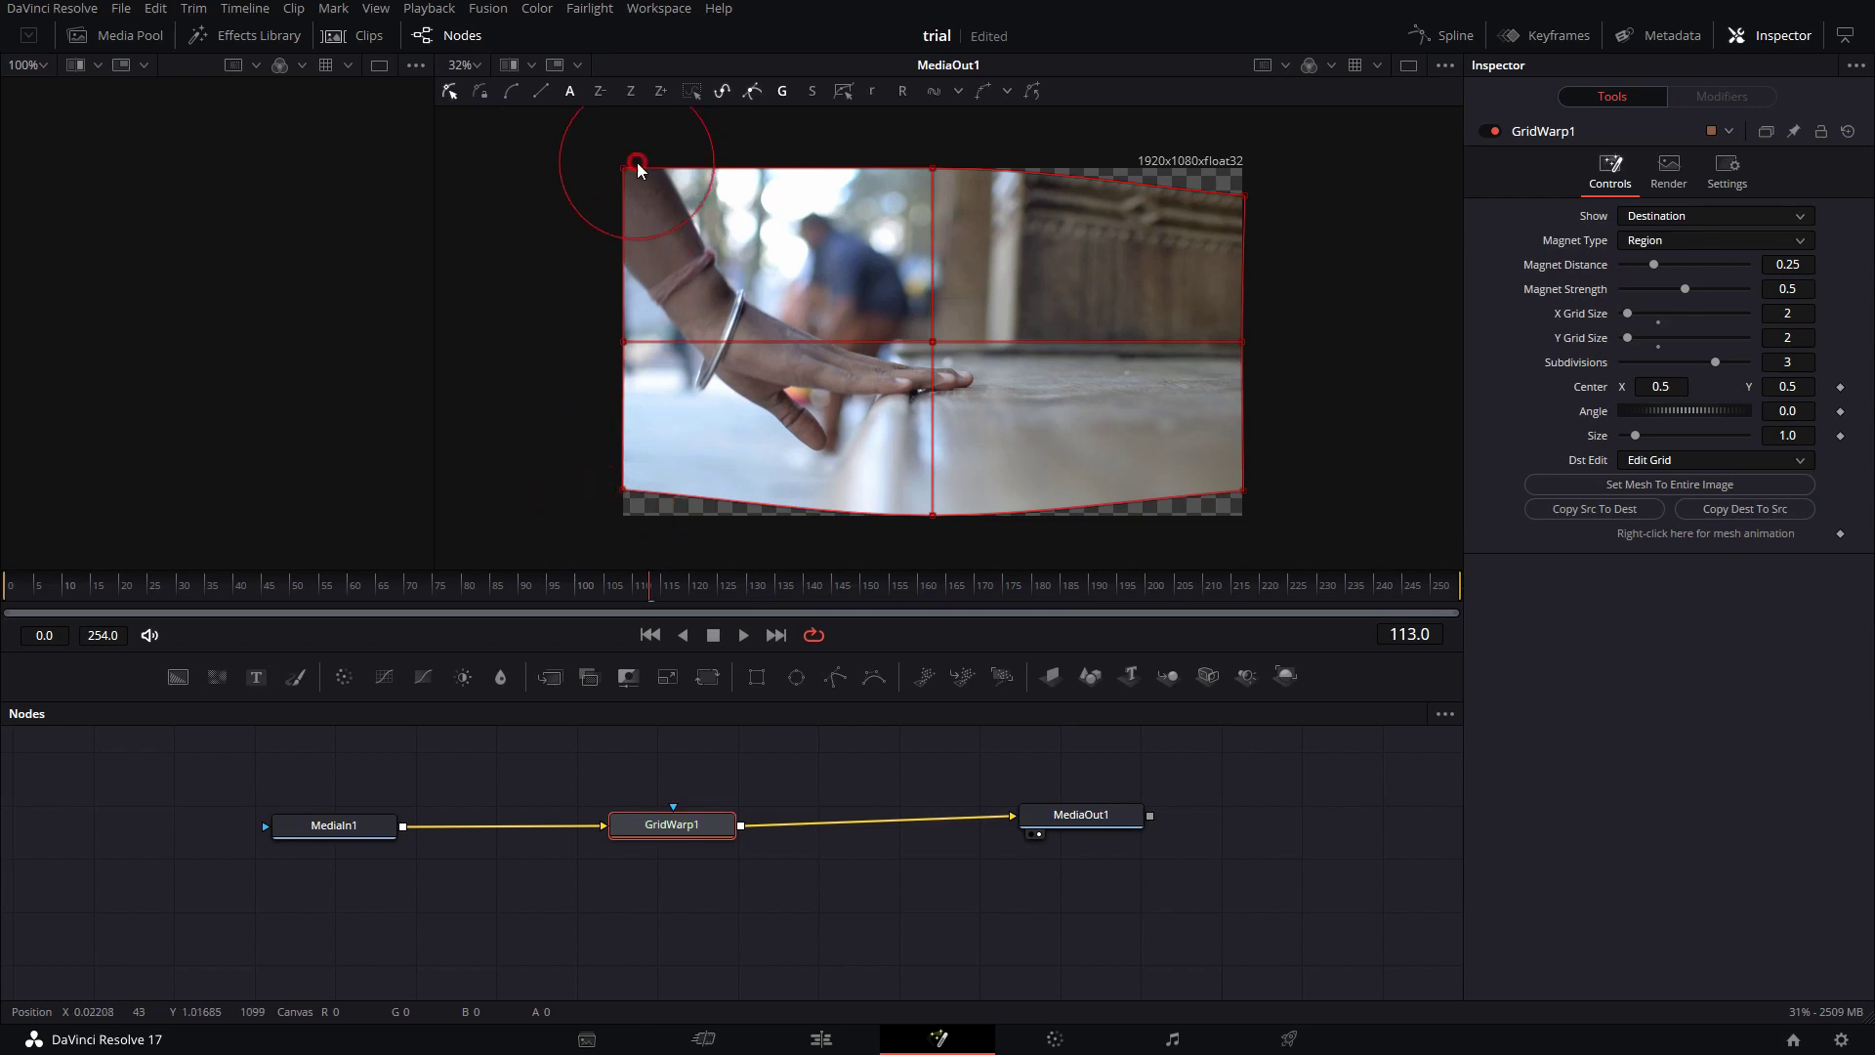
drag(636, 162, 635, 201)
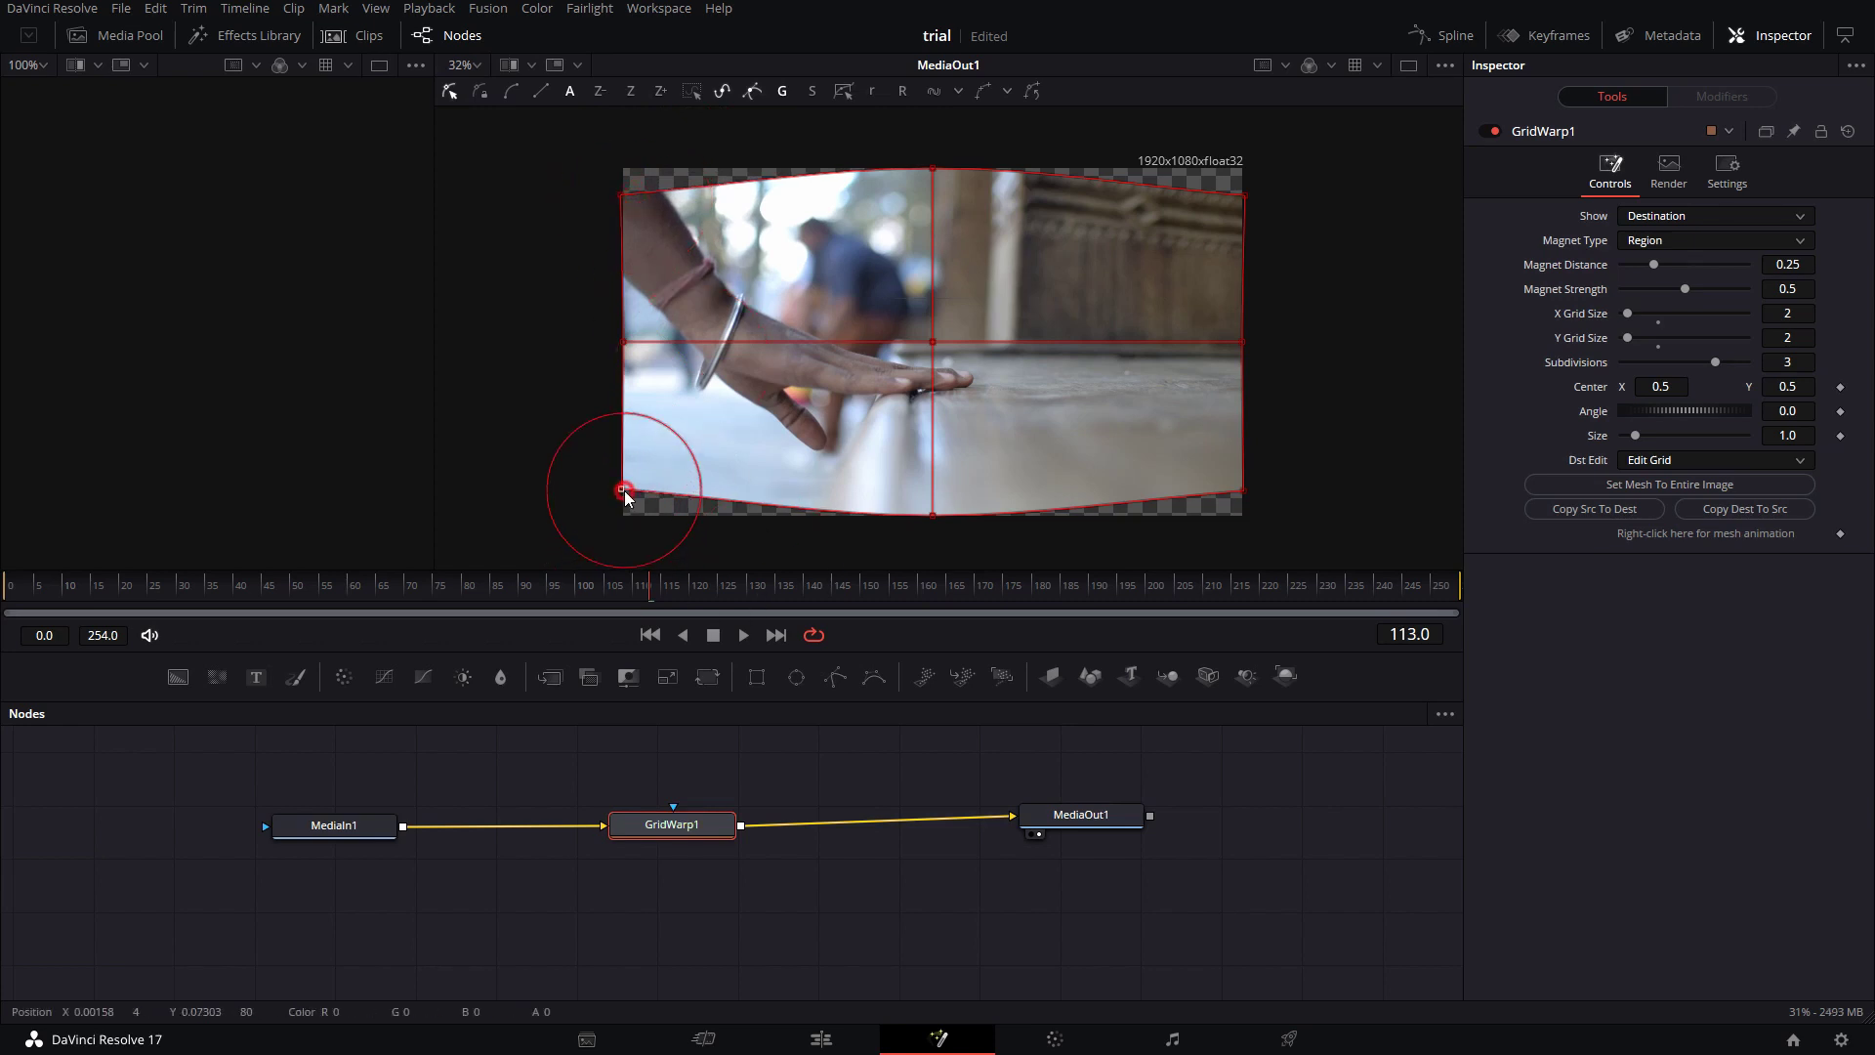
drag(622, 490, 621, 490)
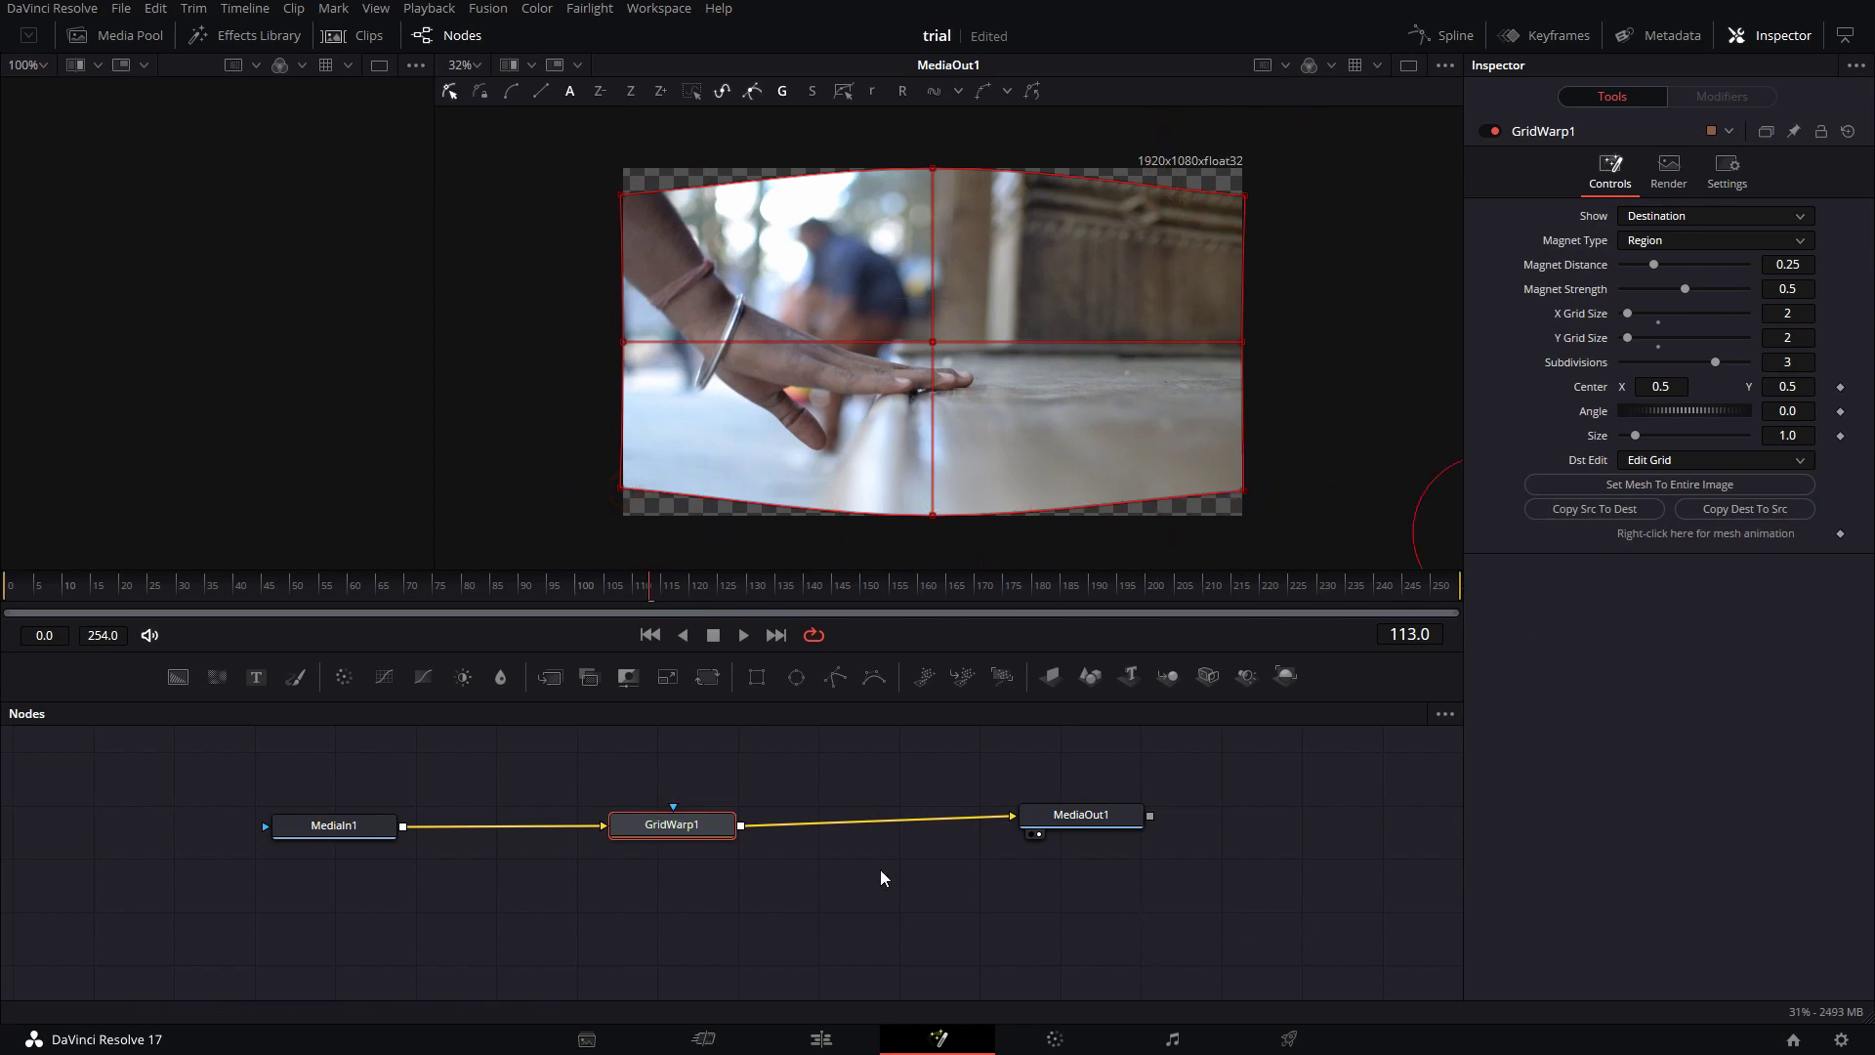
Step: On the Edit page, disable Video 1 and drop a Solid Color generator onto Video 3
click(824, 1042)
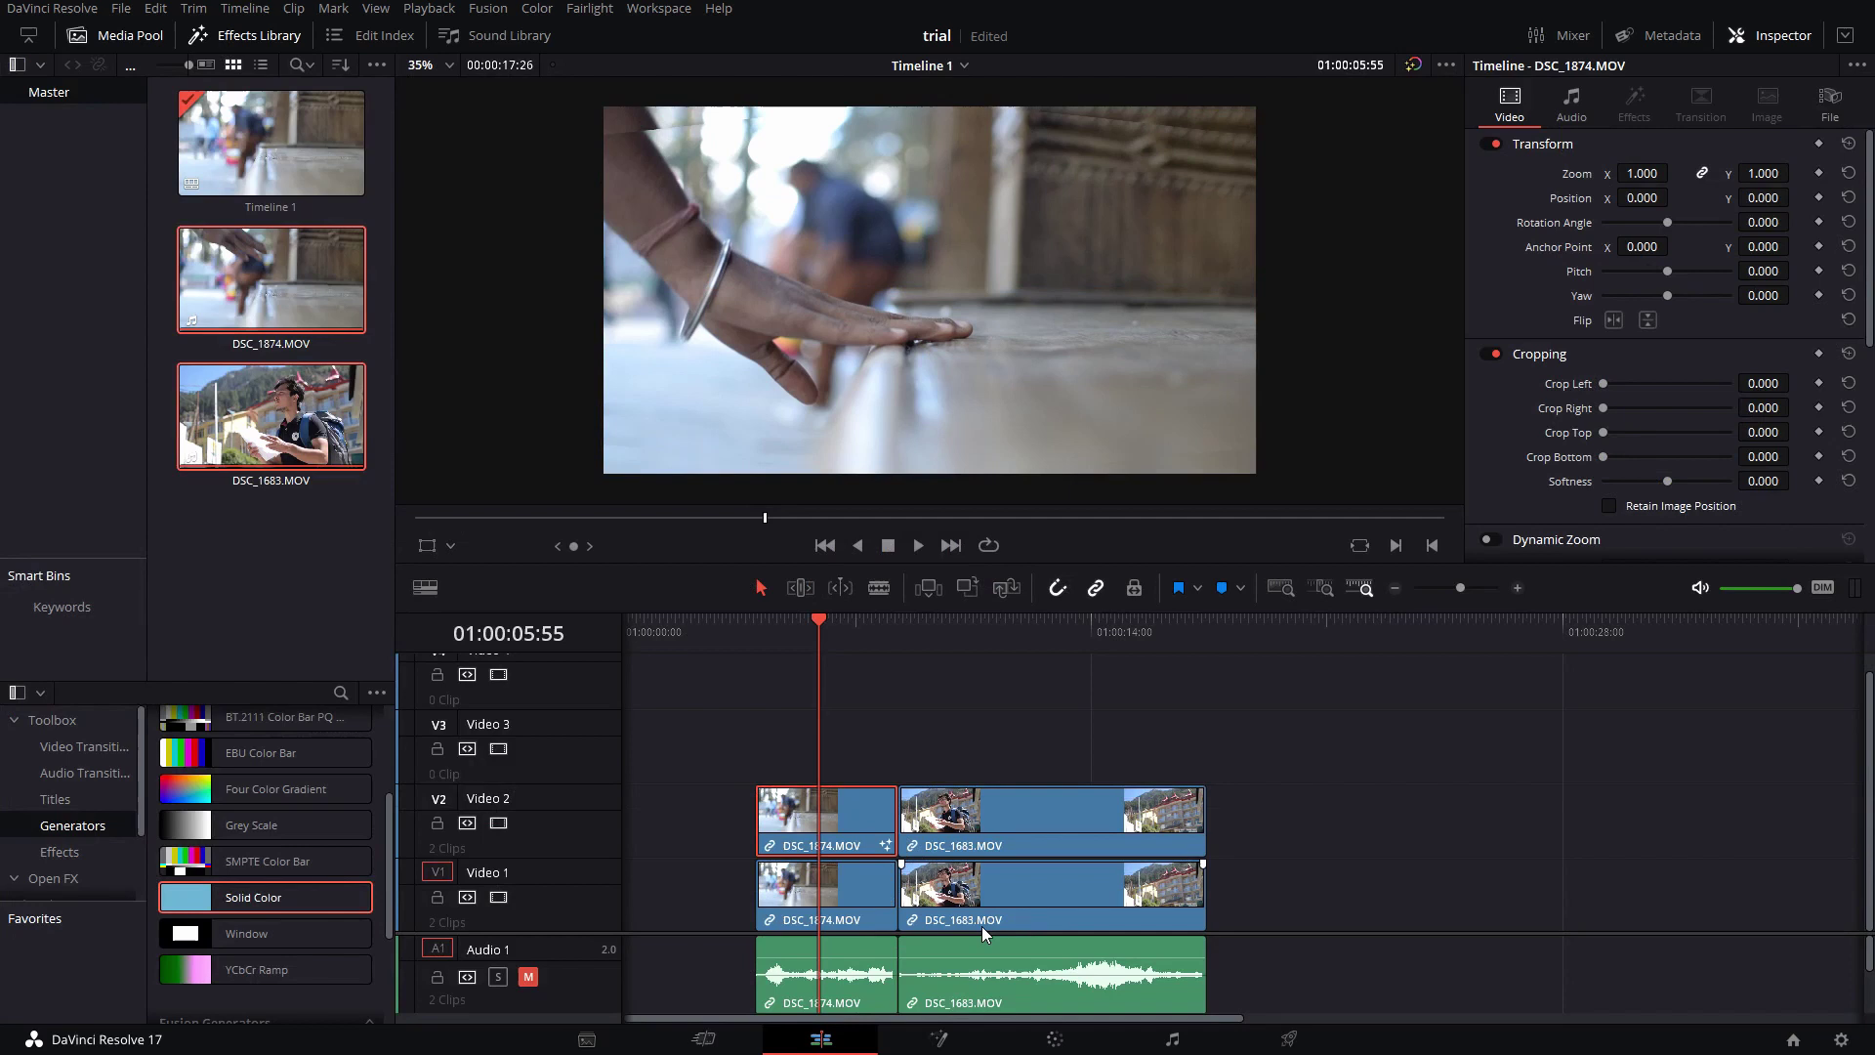
click(499, 898)
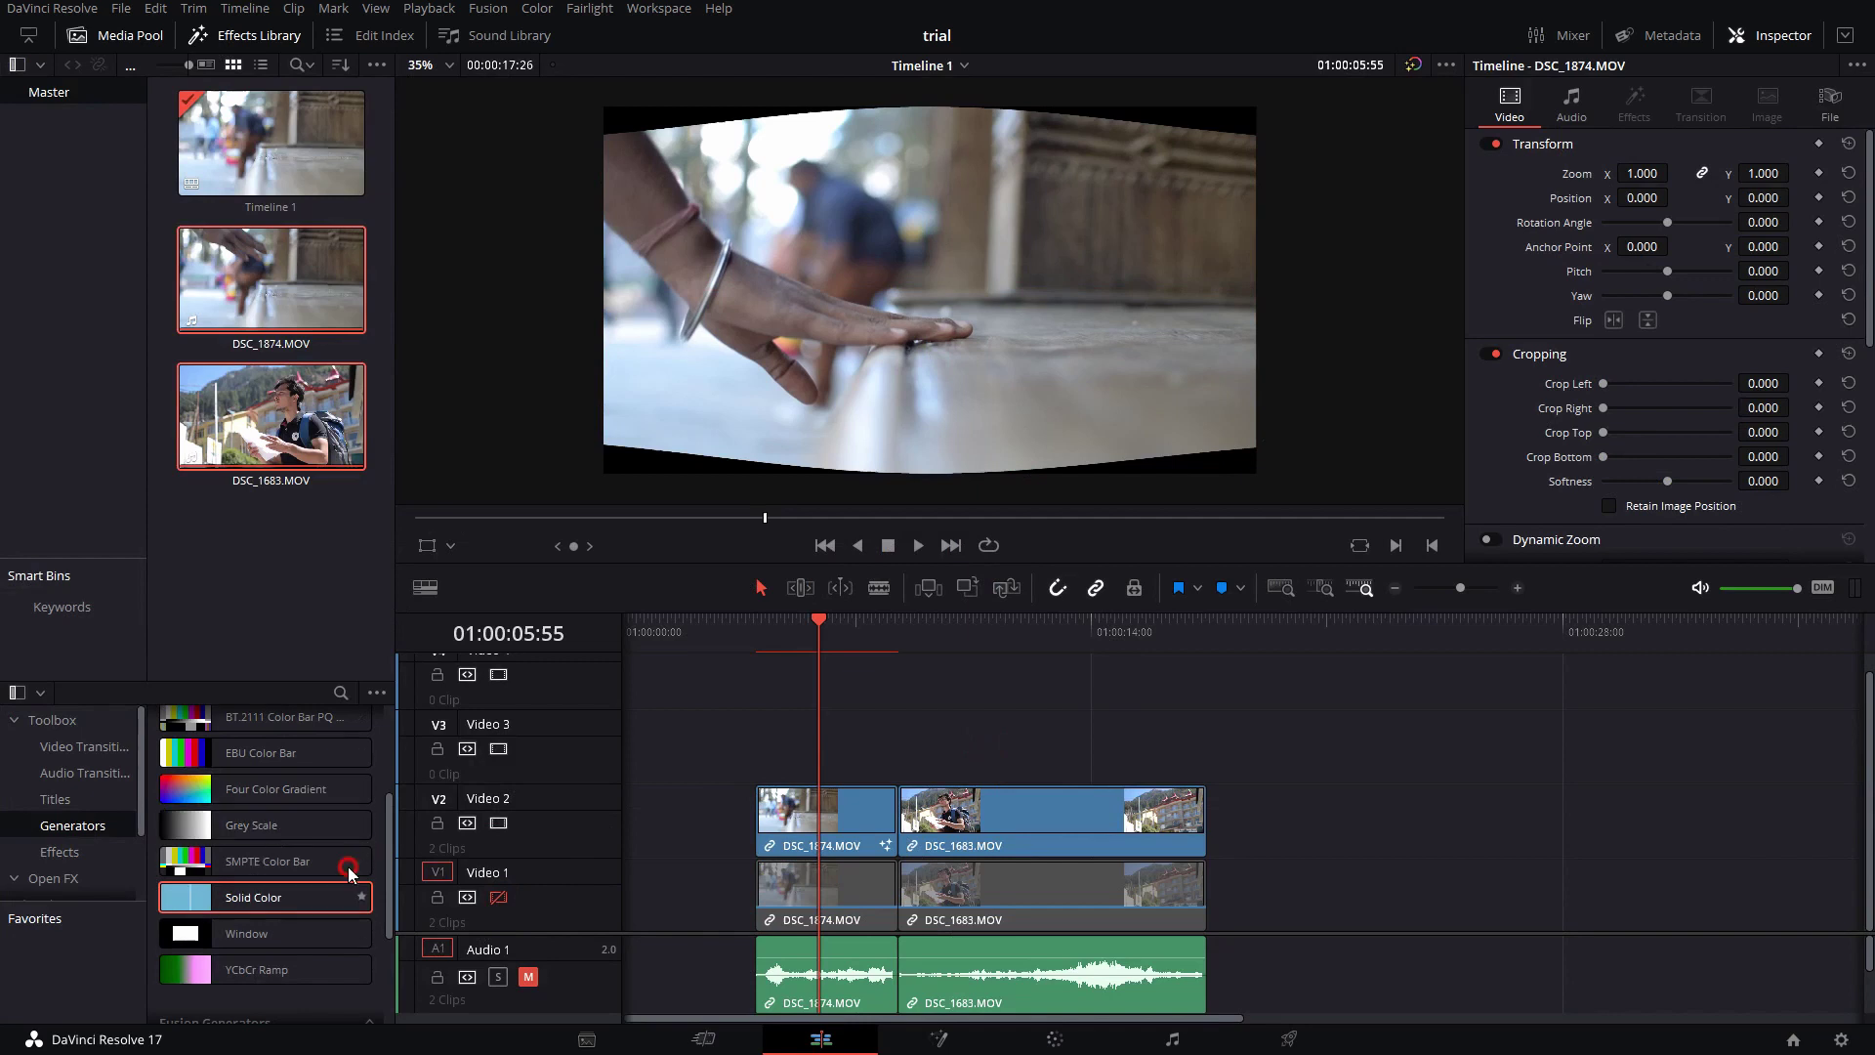
drag(346, 890, 884, 757)
click(962, 625)
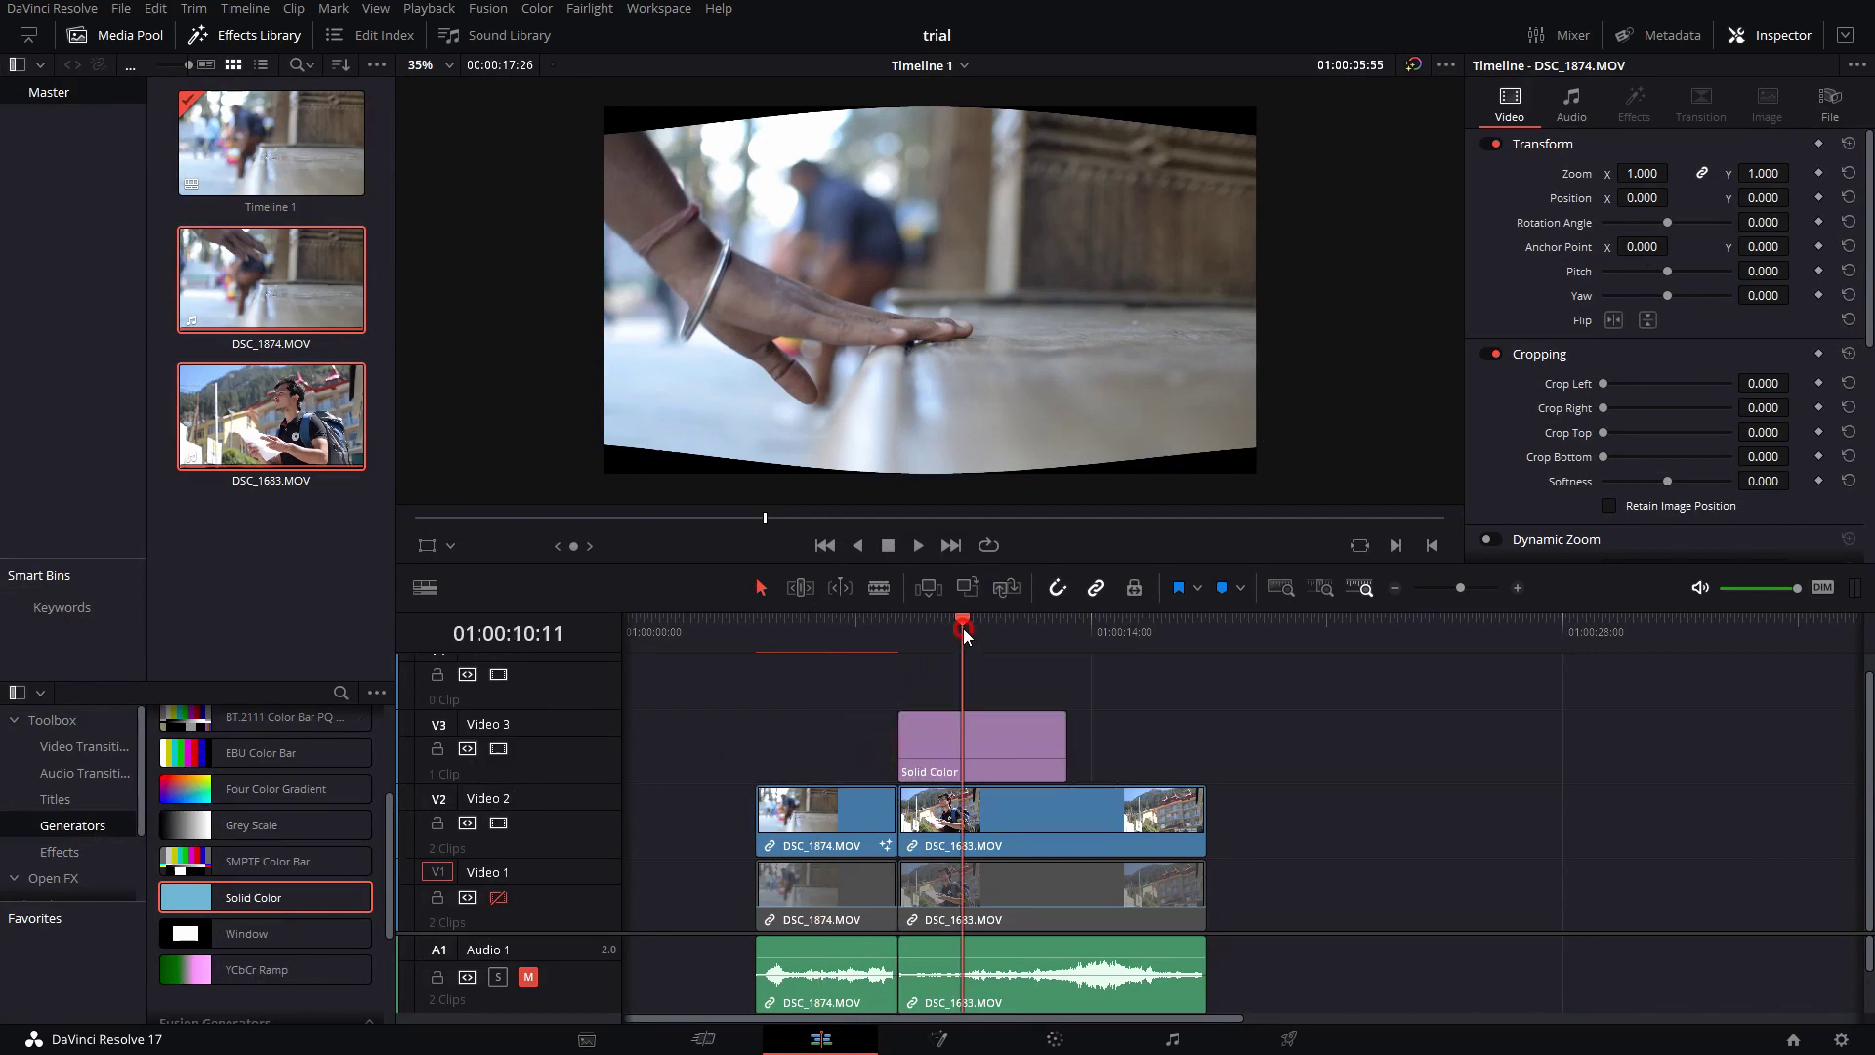
Step: Set the Solid Color's Crop Top to 960 and align it with the start of the clips
click(1003, 753)
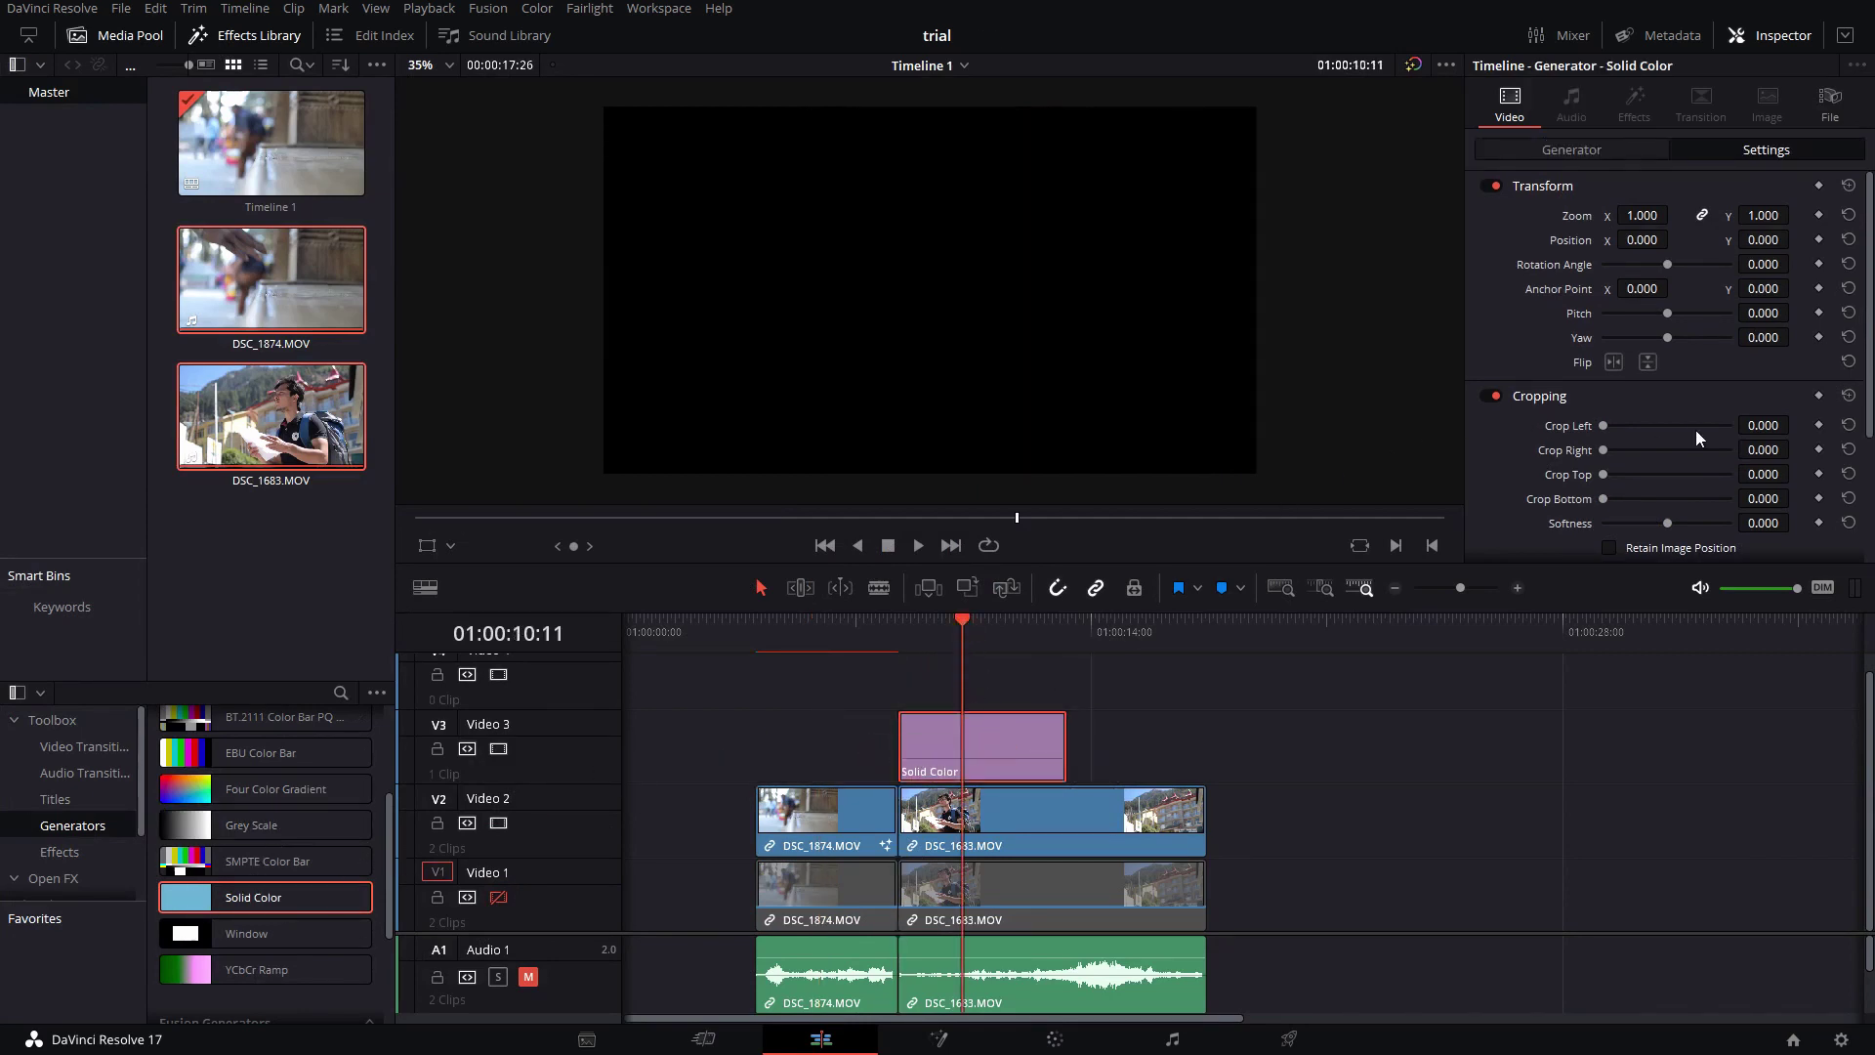
click(1760, 471)
text(90)
key(Return)
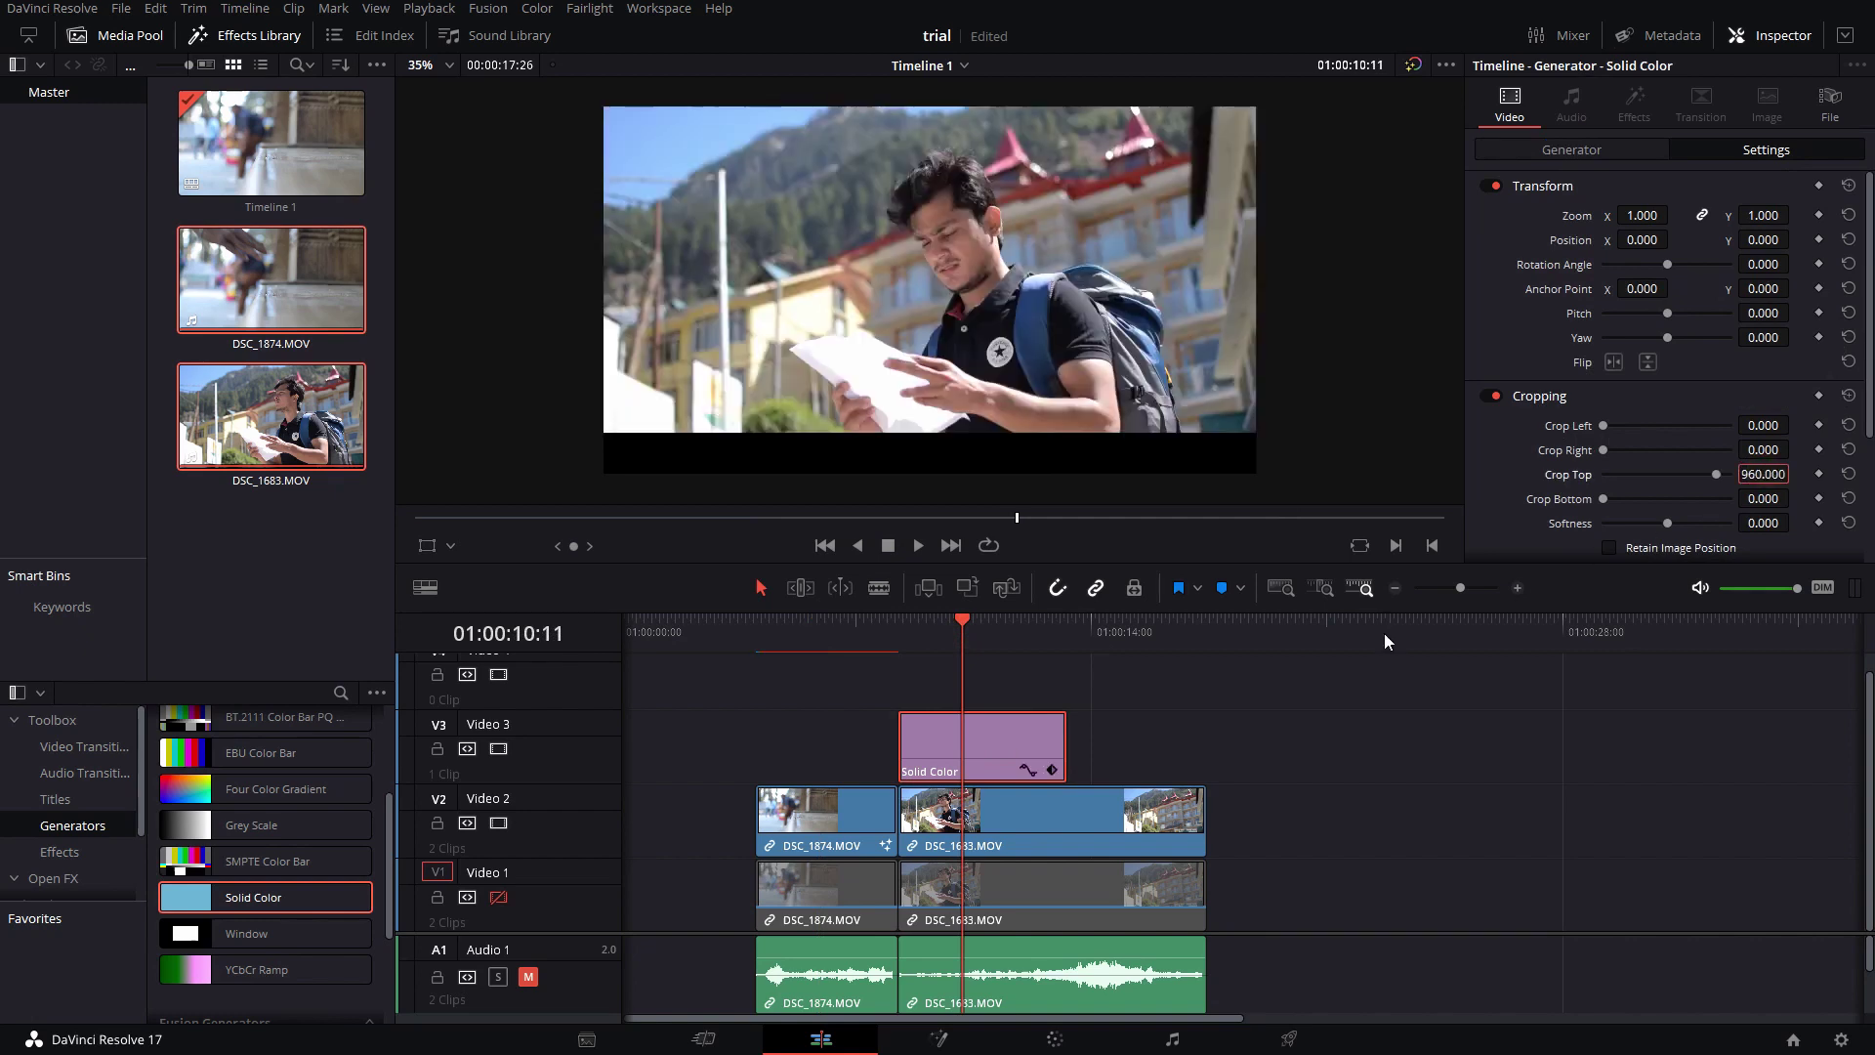
drag(969, 630, 965, 630)
click(972, 747)
drag(971, 747, 829, 747)
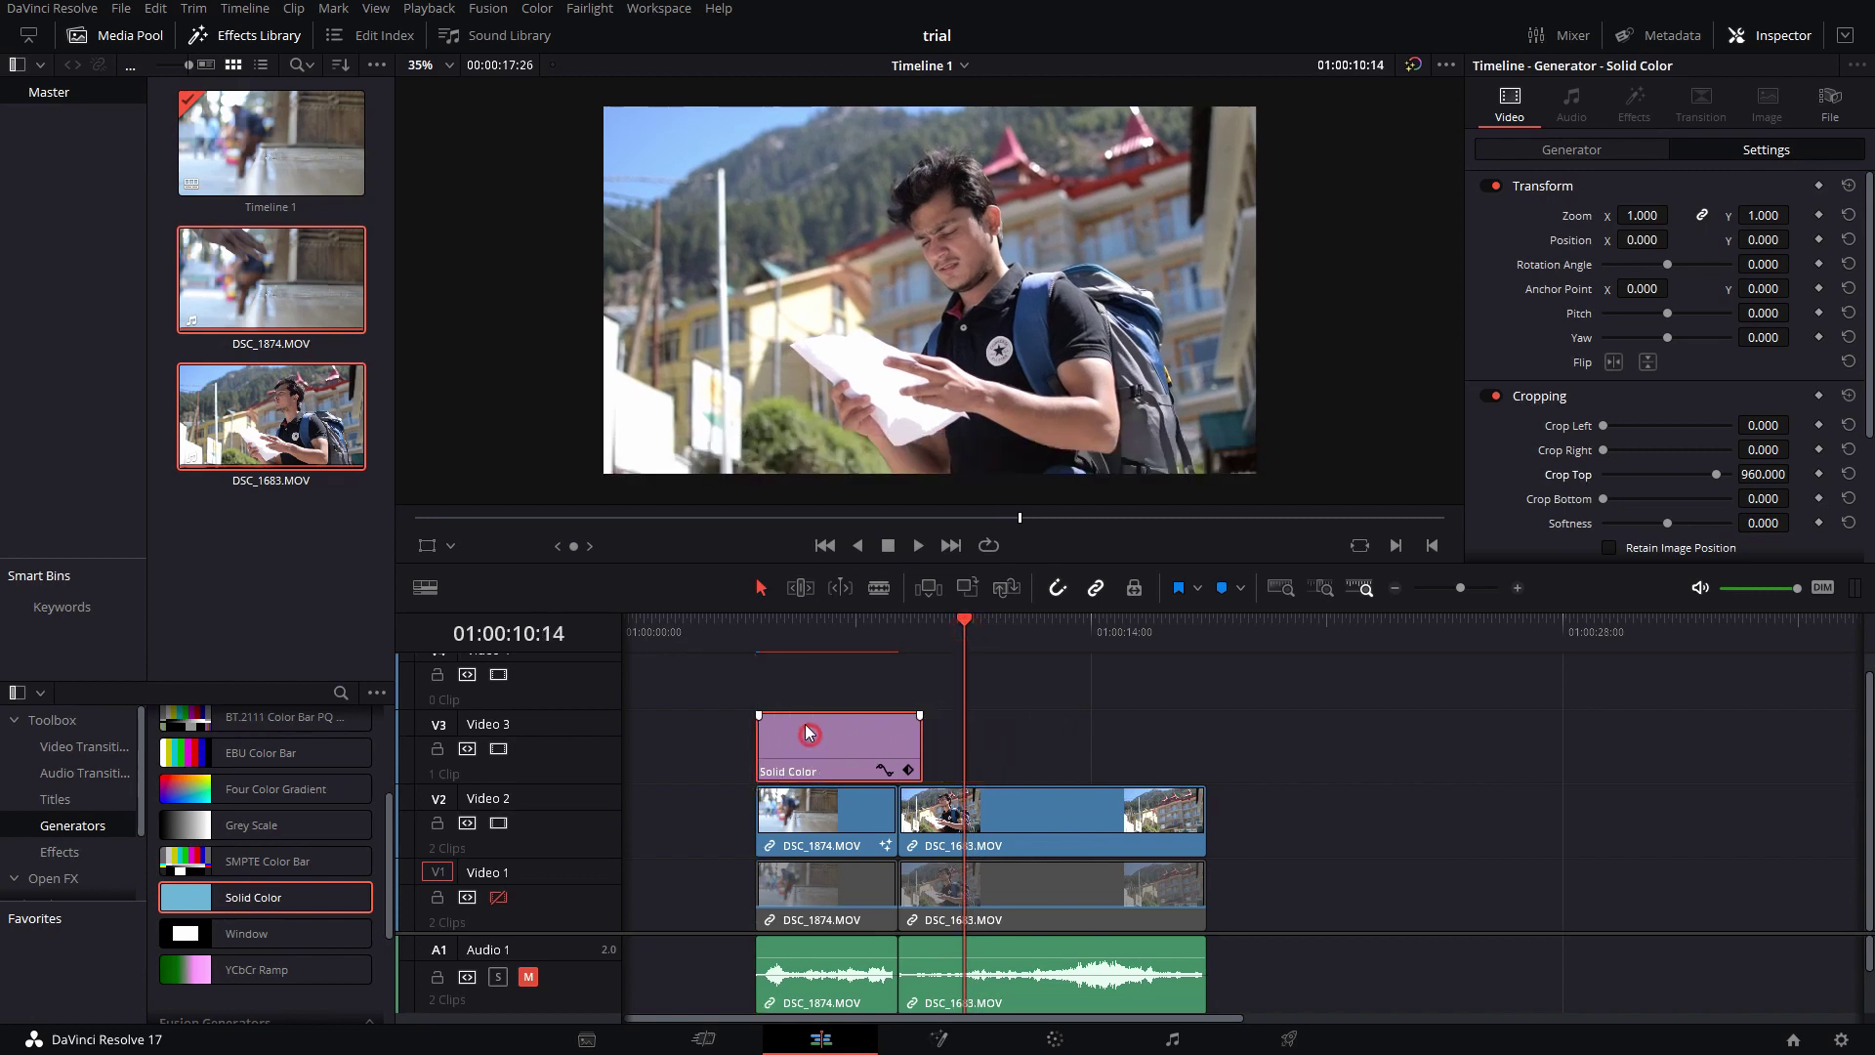
click(812, 625)
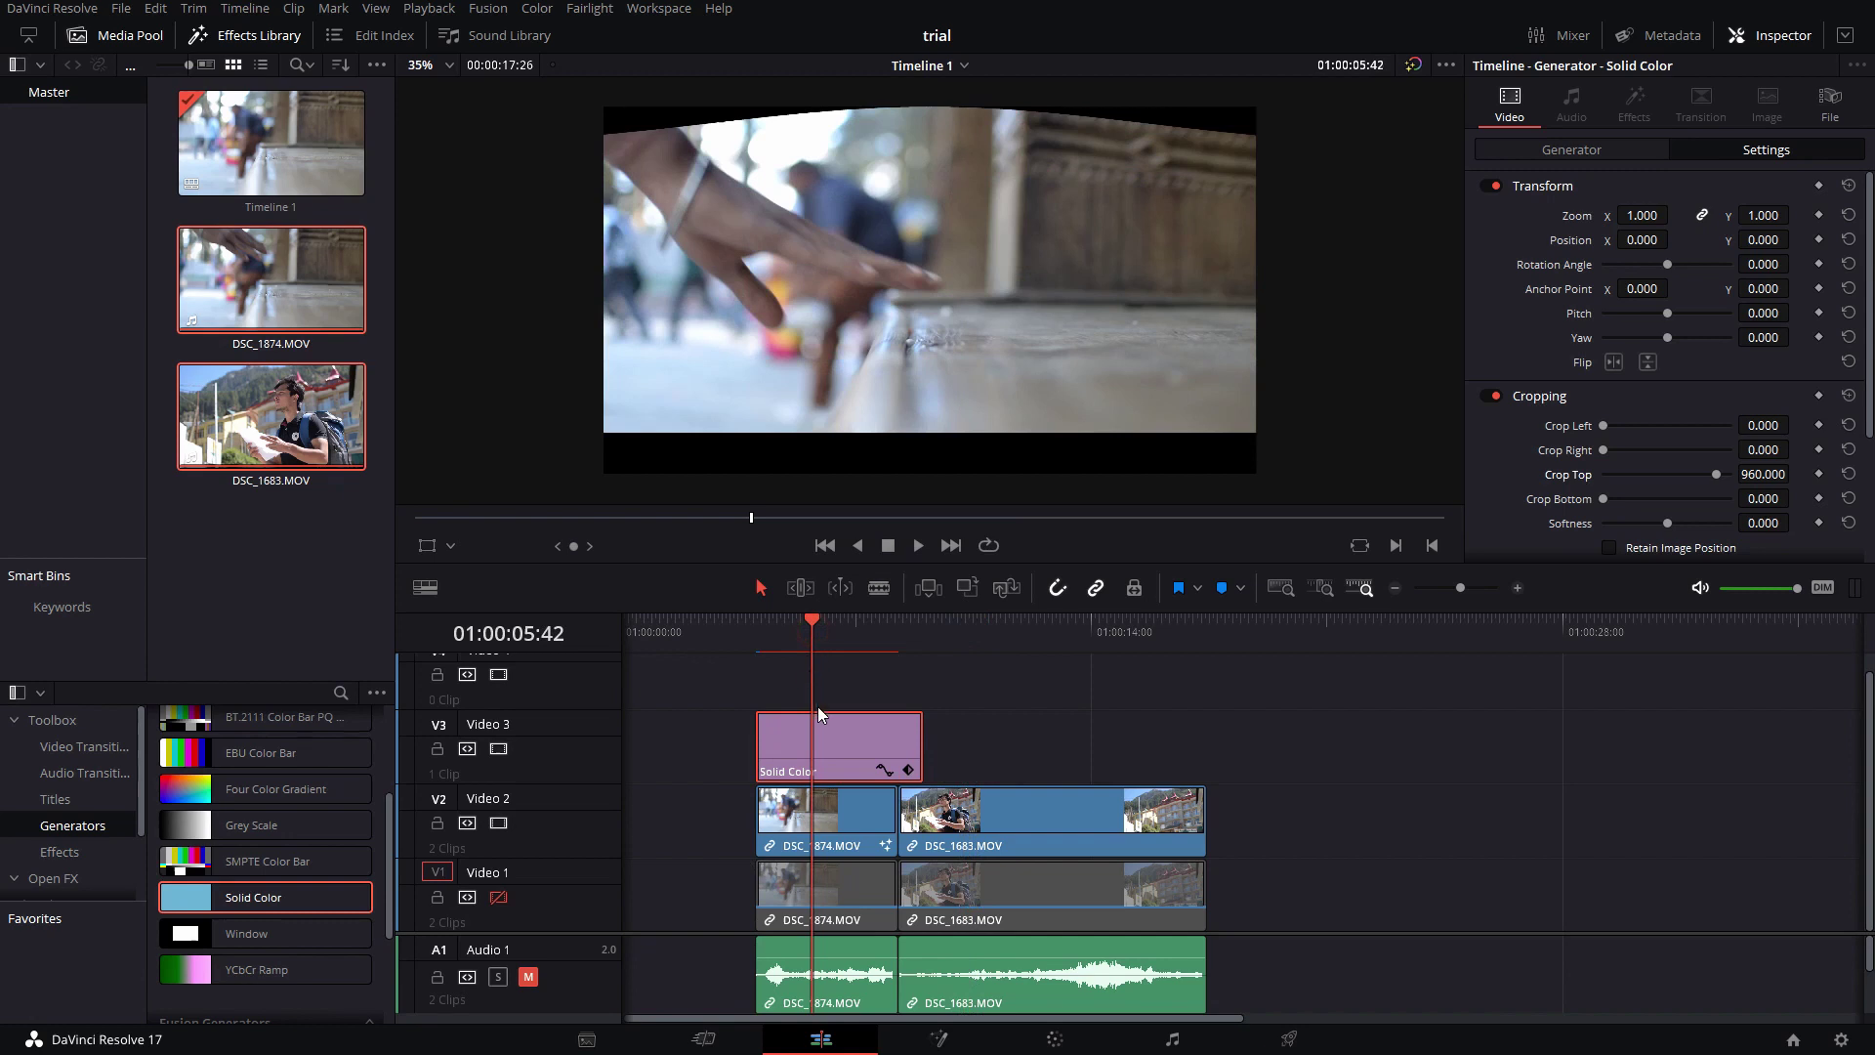
Step: Copy the solid onto Video 4, reset its Crop Top to 0 and set Crop Bottom to 960
drag(816, 728, 831, 679)
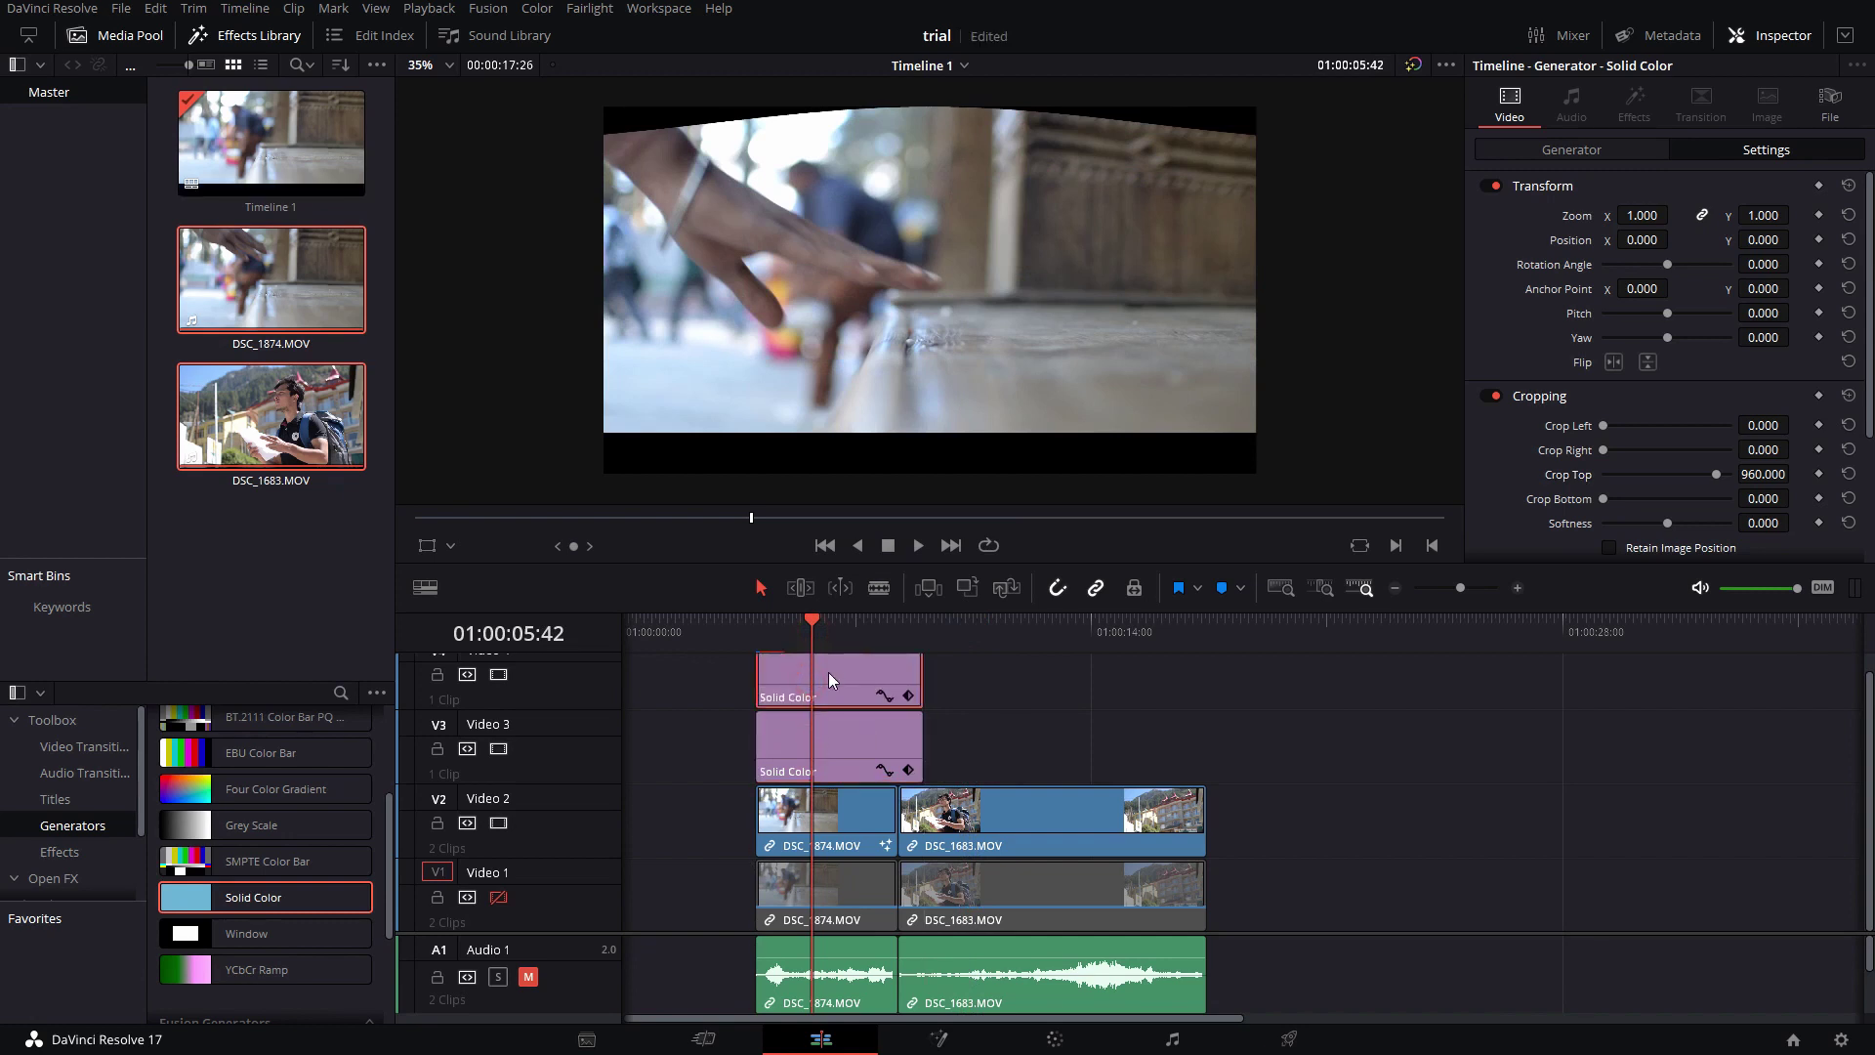
click(1848, 473)
click(1773, 499)
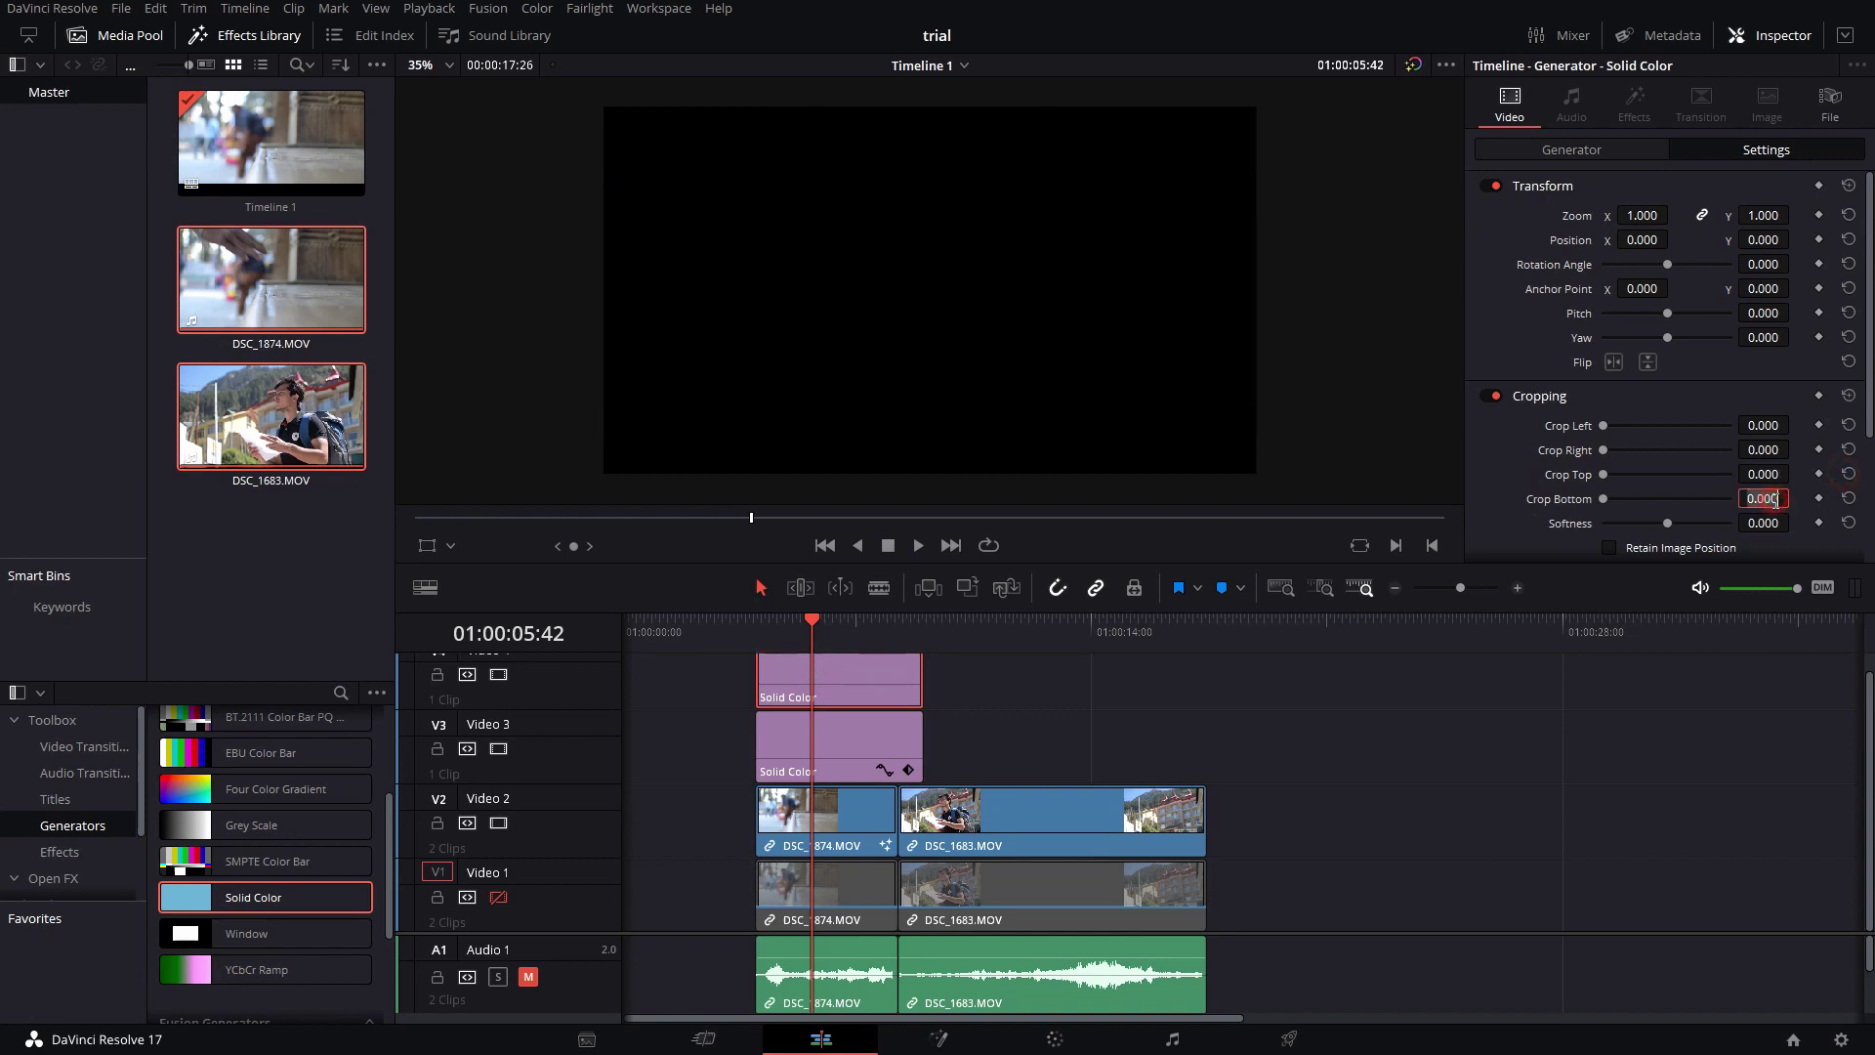
key(BackSpace)
key(BackSpace)
key(BackSpace)
key(BackSpace)
key(BackSpace)
text(960)
key(Return)
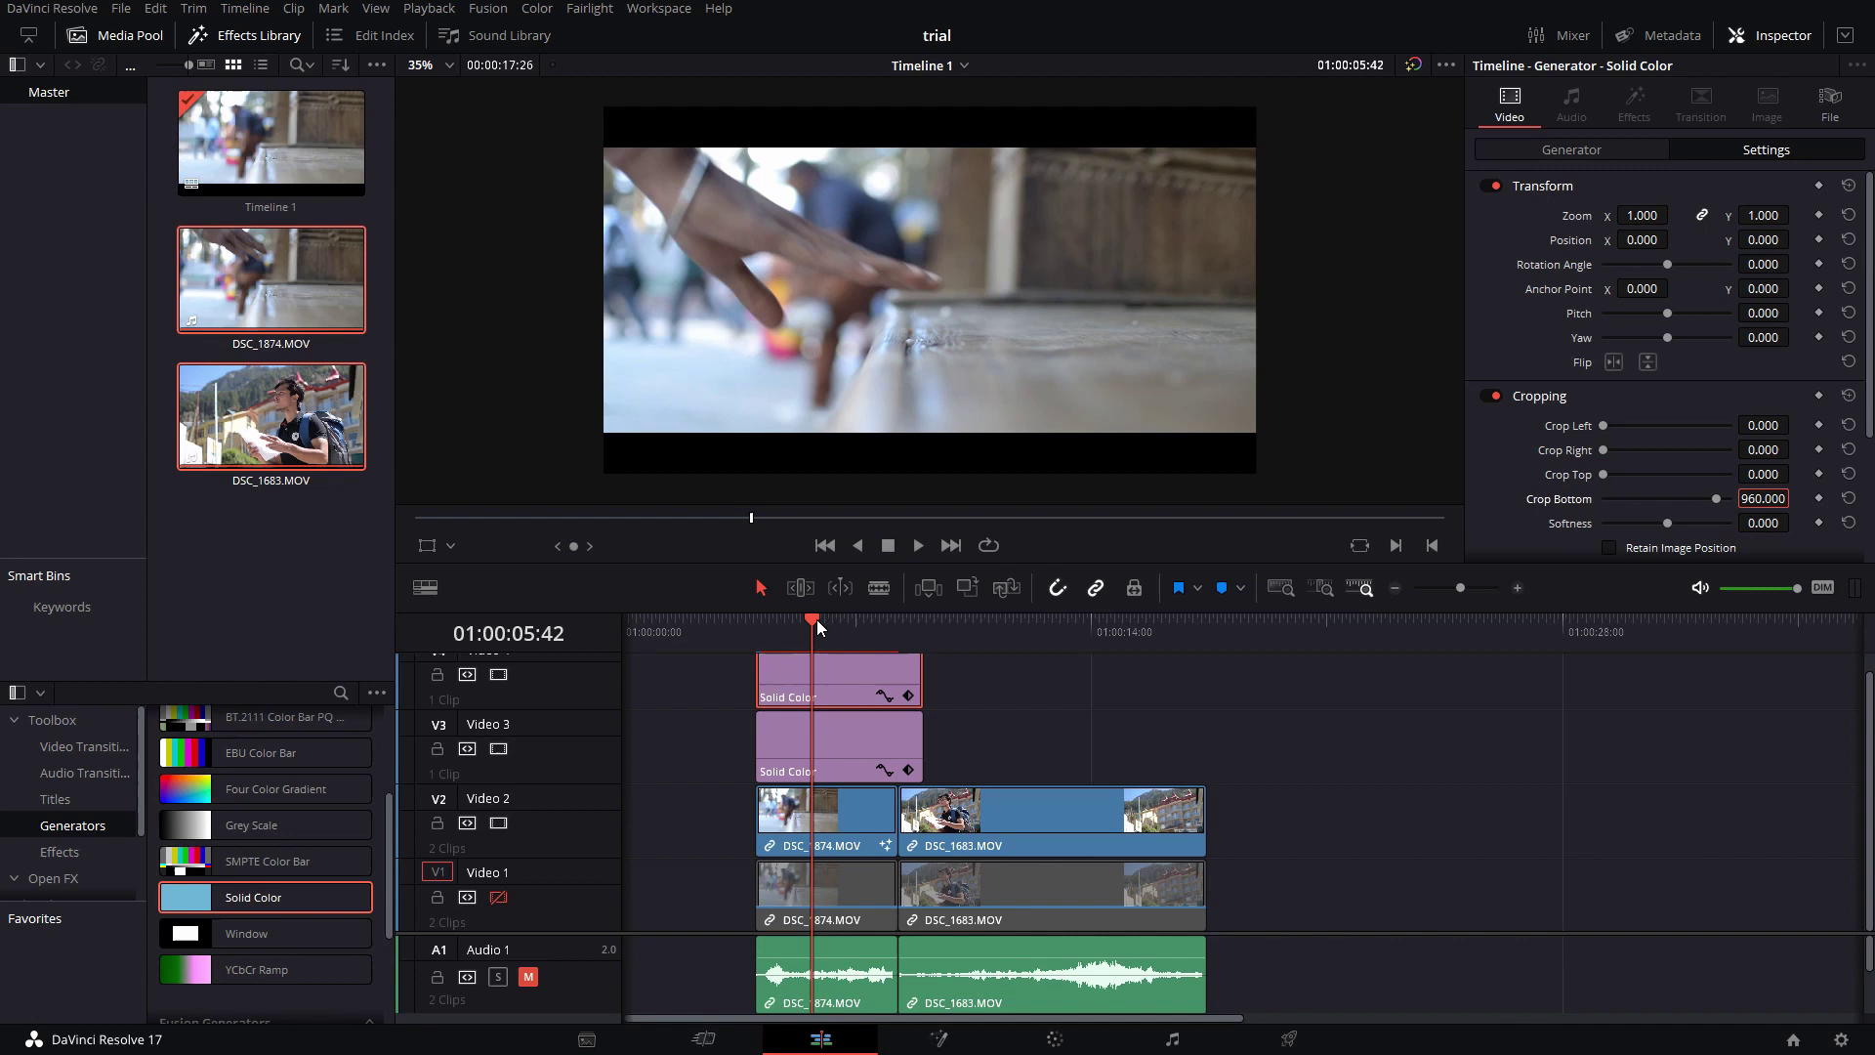
mouse_move(816, 620)
mouse_down()
mouse_move(841, 618)
mouse_move(797, 617)
mouse_move(831, 617)
mouse_up()
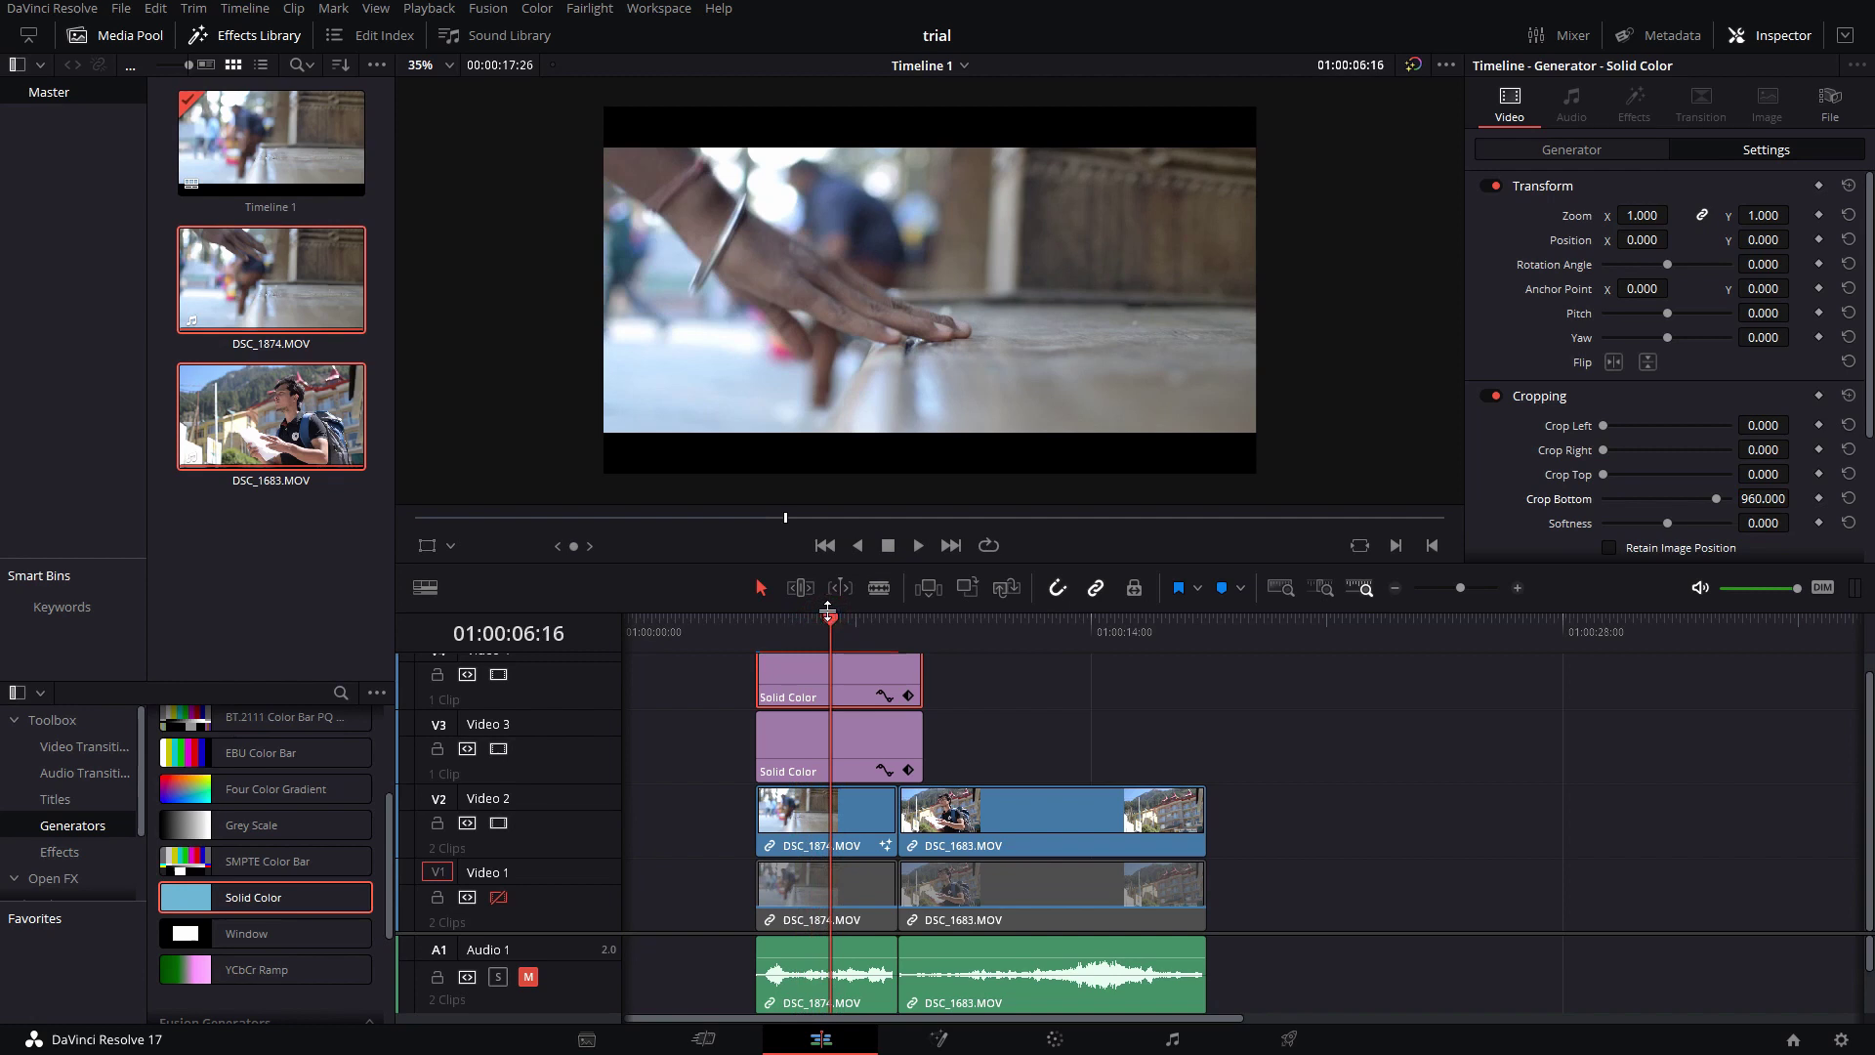
drag(826, 613, 823, 618)
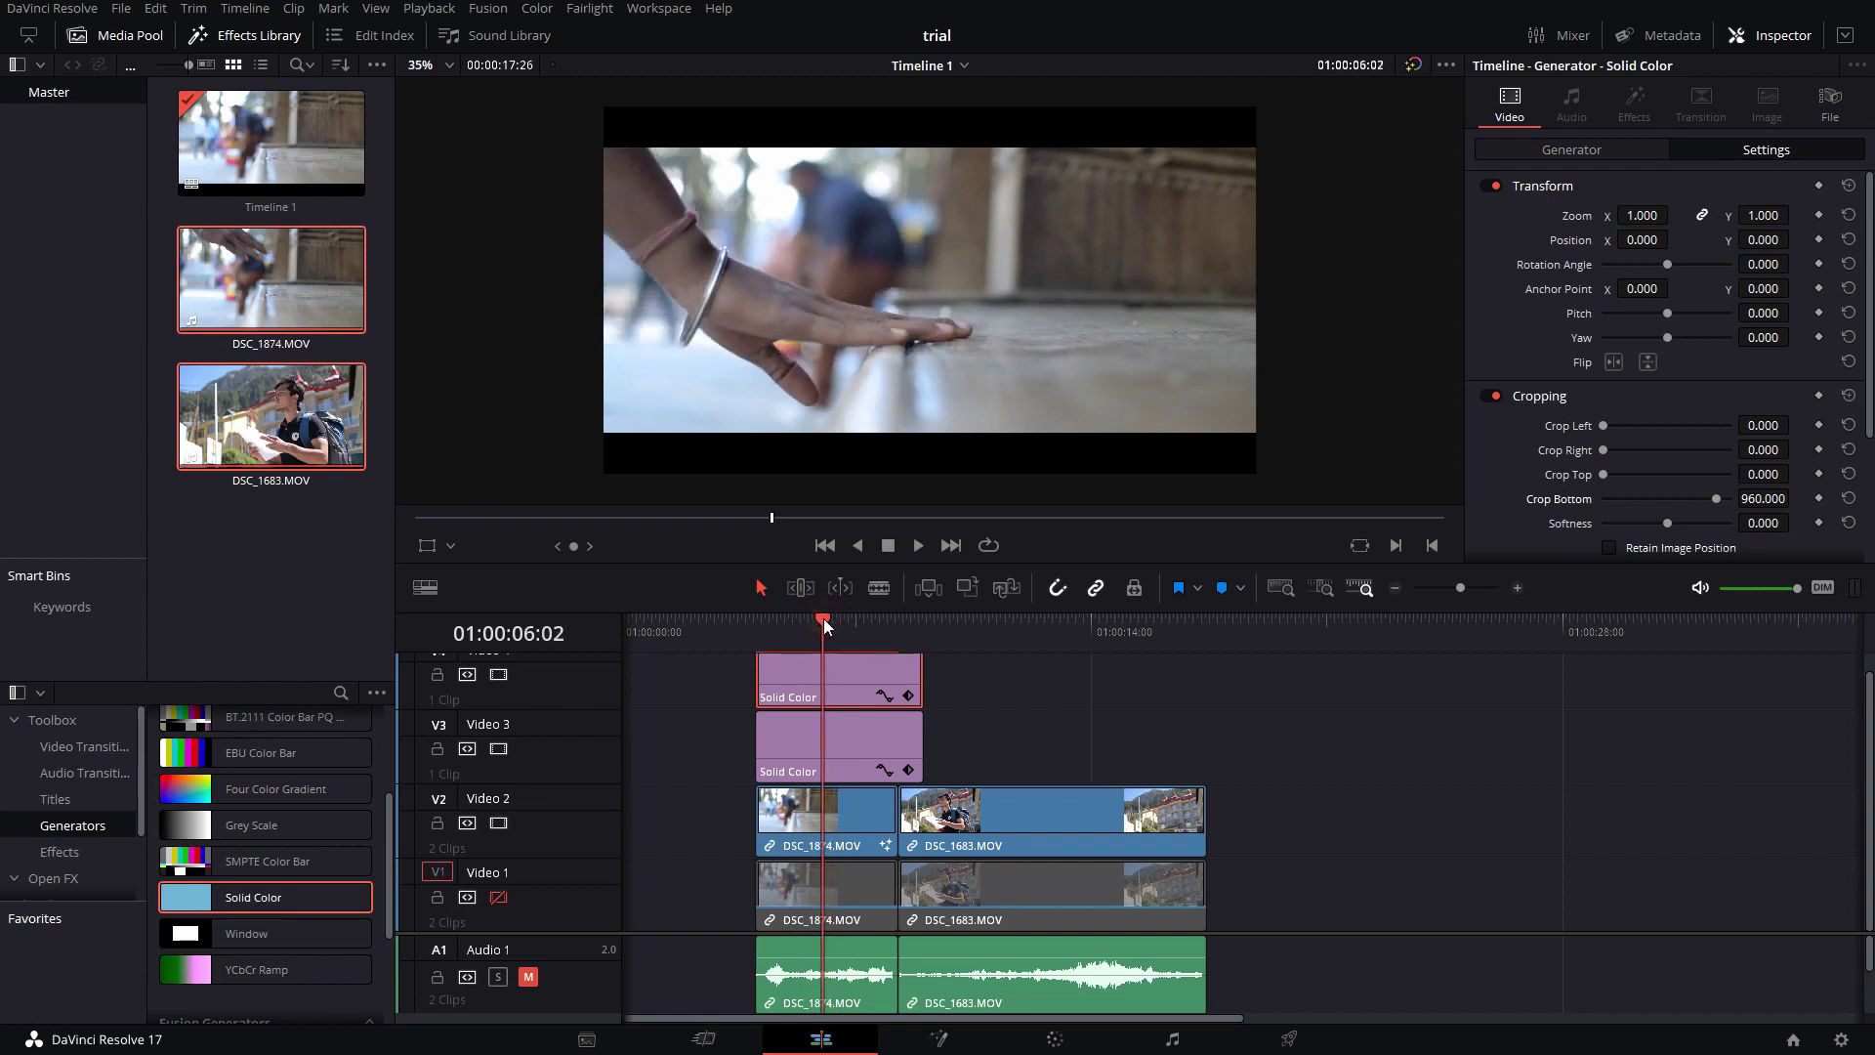
Step: Re-enable Video 1 and toggle Video 2 repeatedly to compare the warped and original looks
click(499, 897)
click(498, 824)
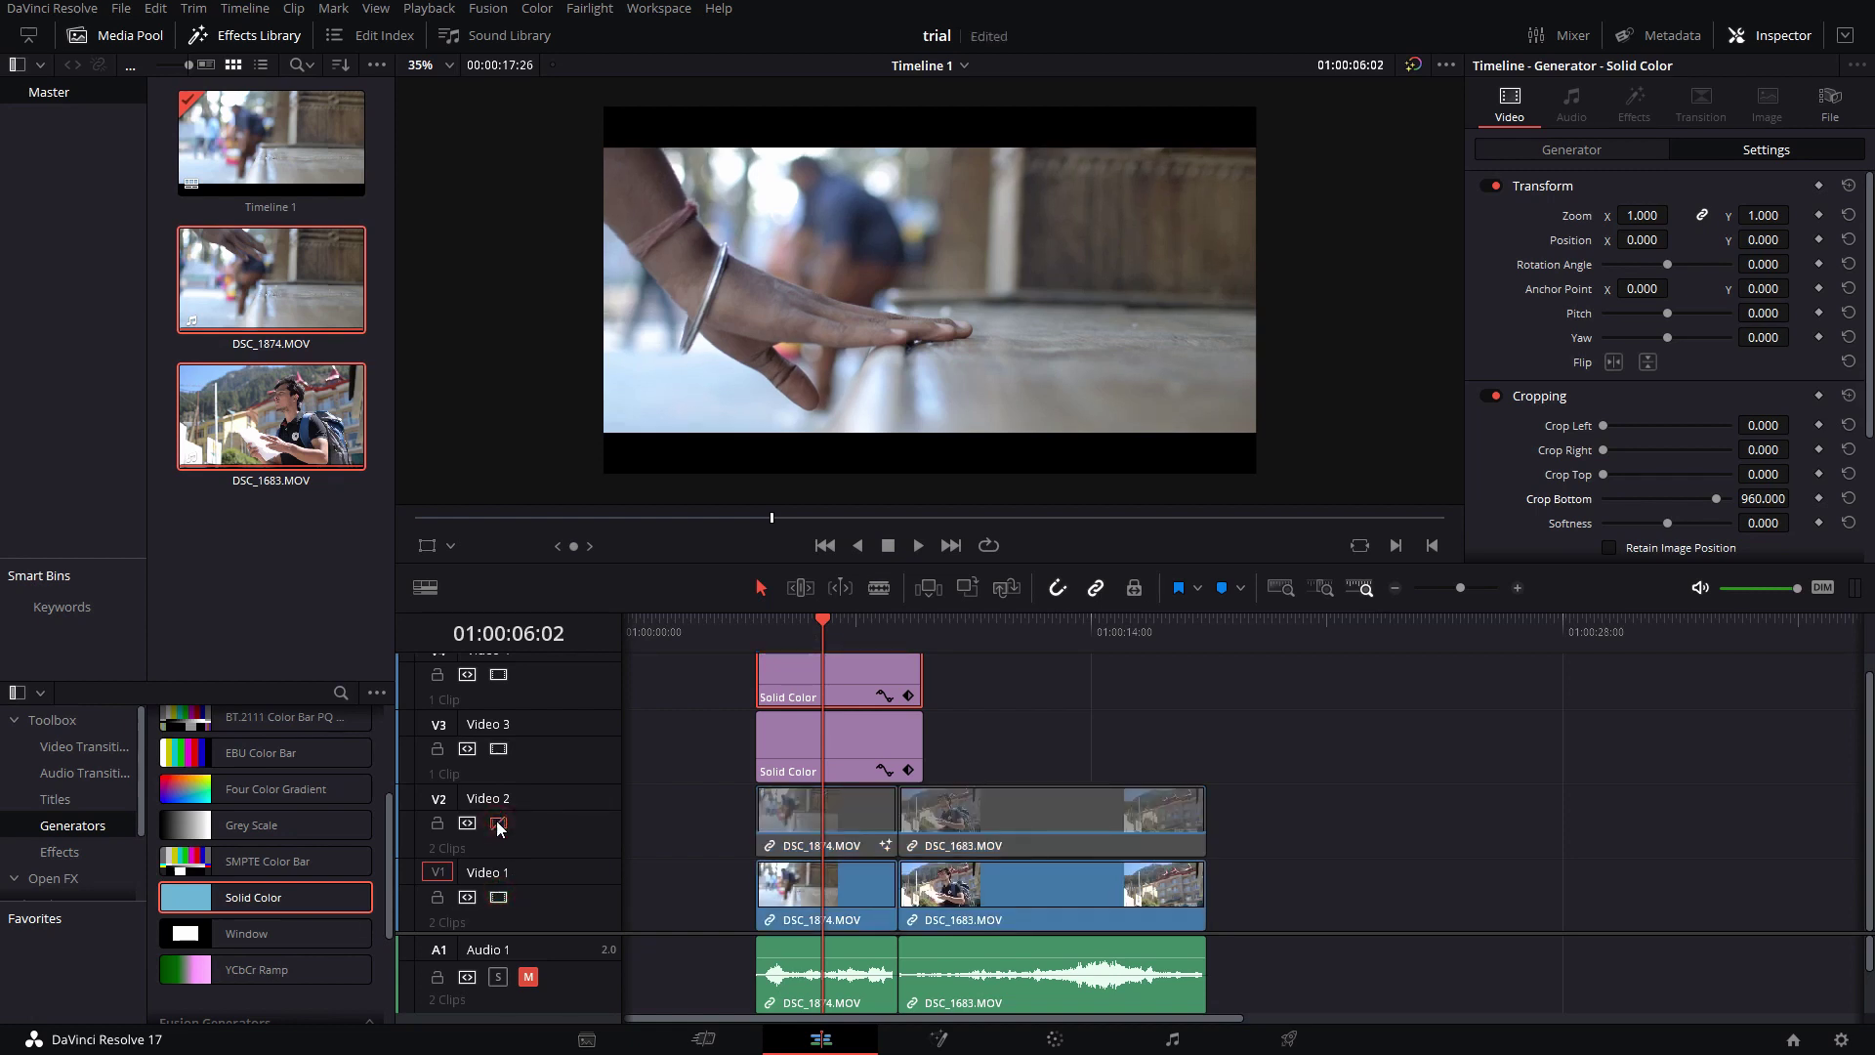
click(498, 825)
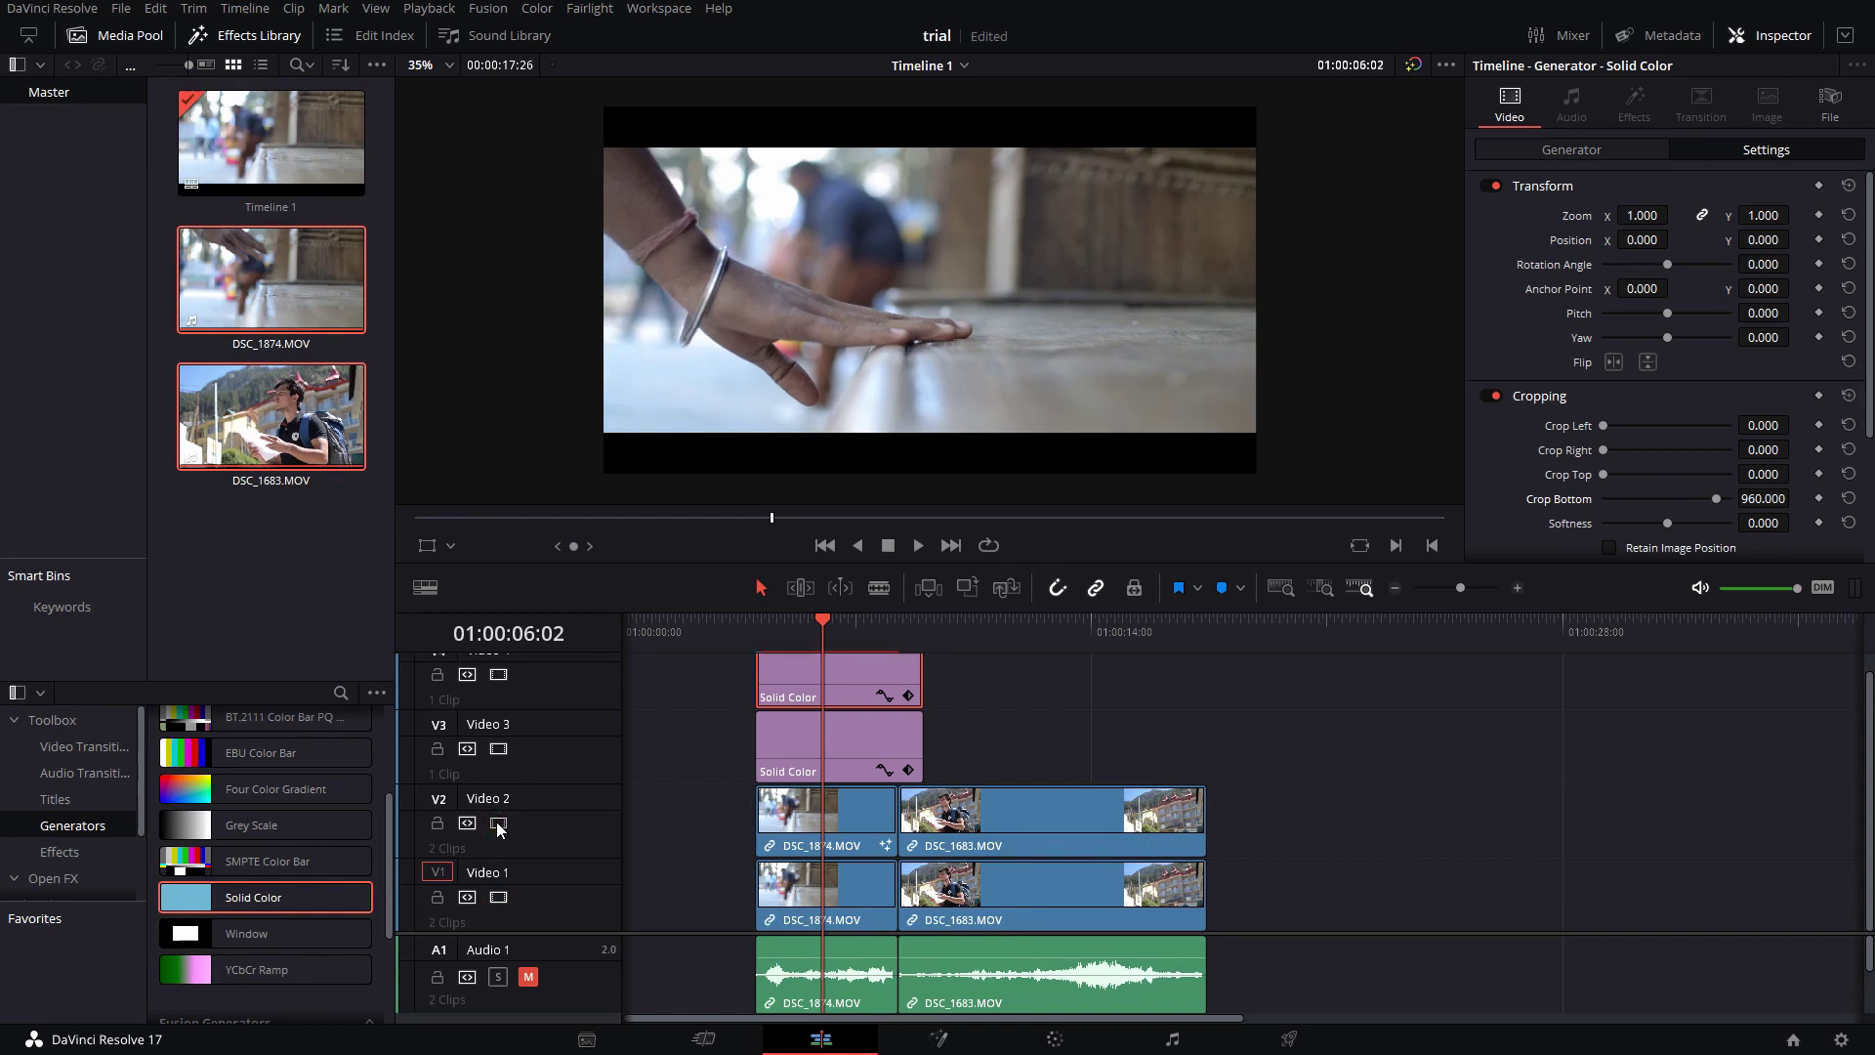
click(498, 825)
click(498, 825)
click(498, 825)
click(498, 825)
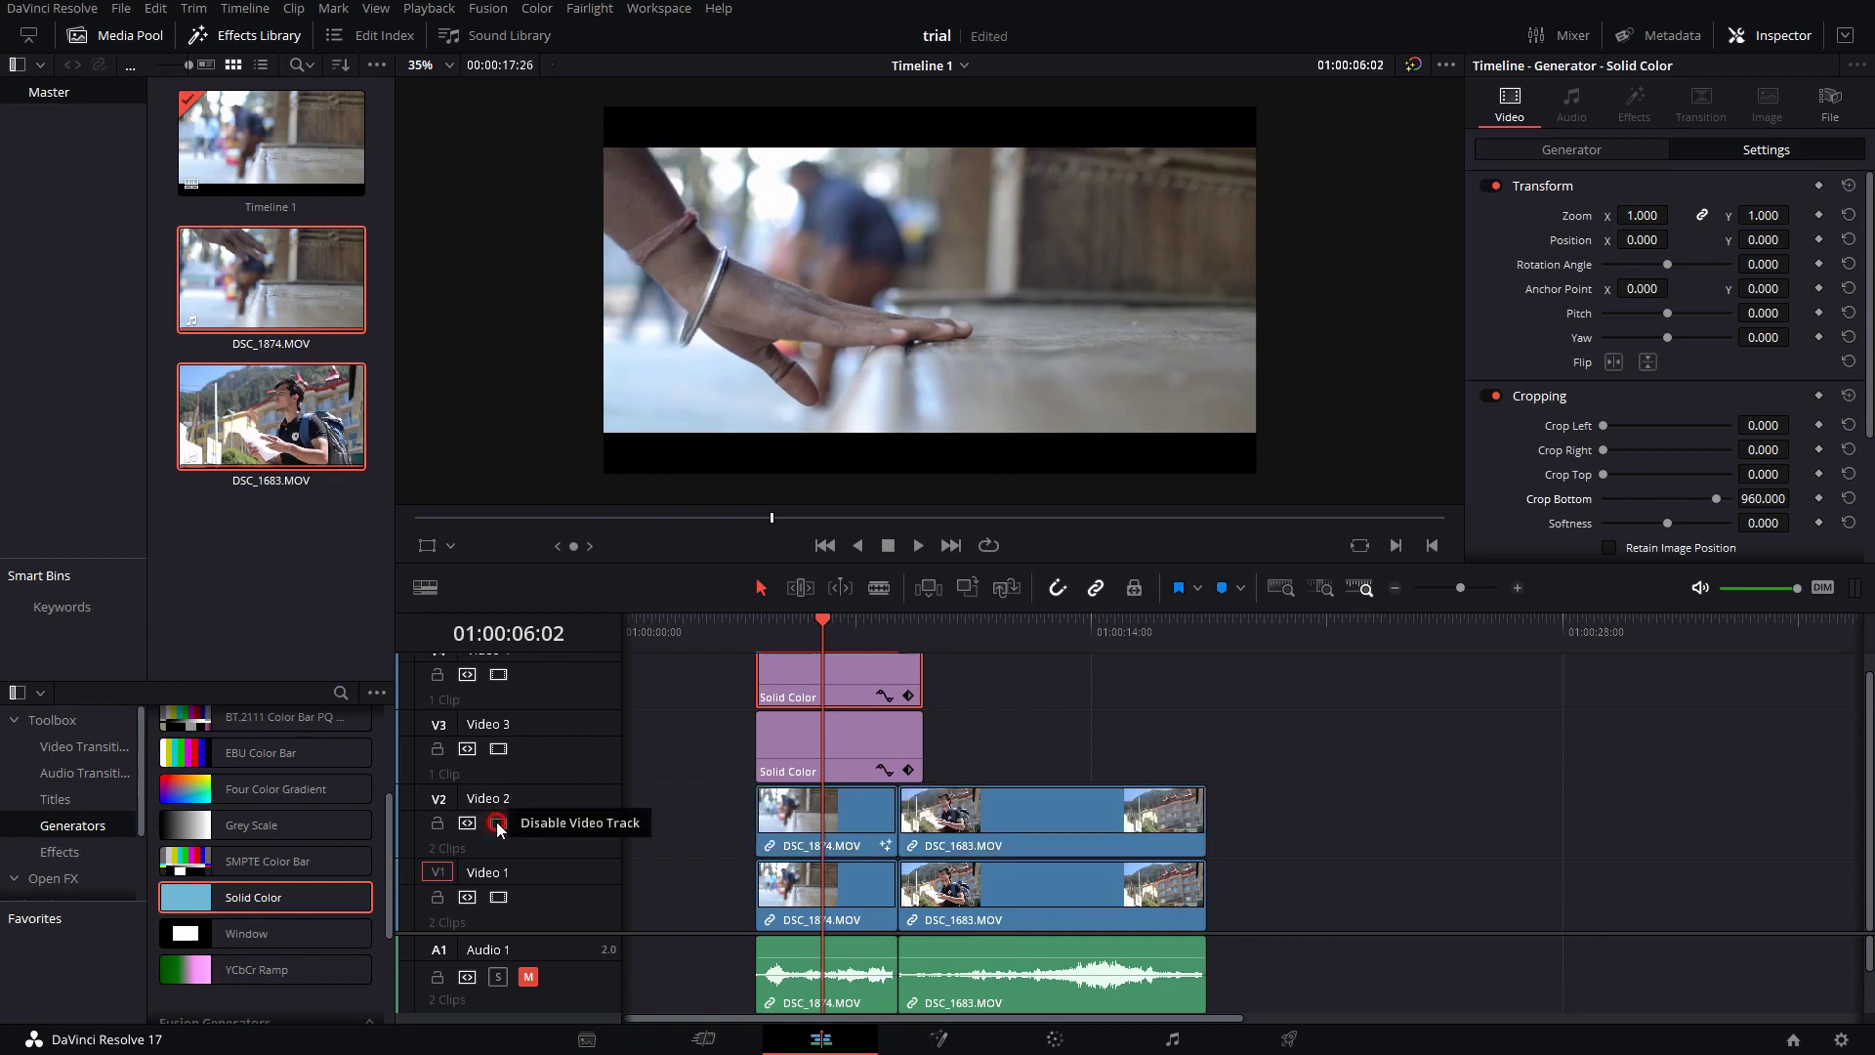
click(496, 822)
click(496, 822)
click(498, 823)
Step: Trim both Solid Color bars to end exactly at the DSC_1874 cut
click(498, 823)
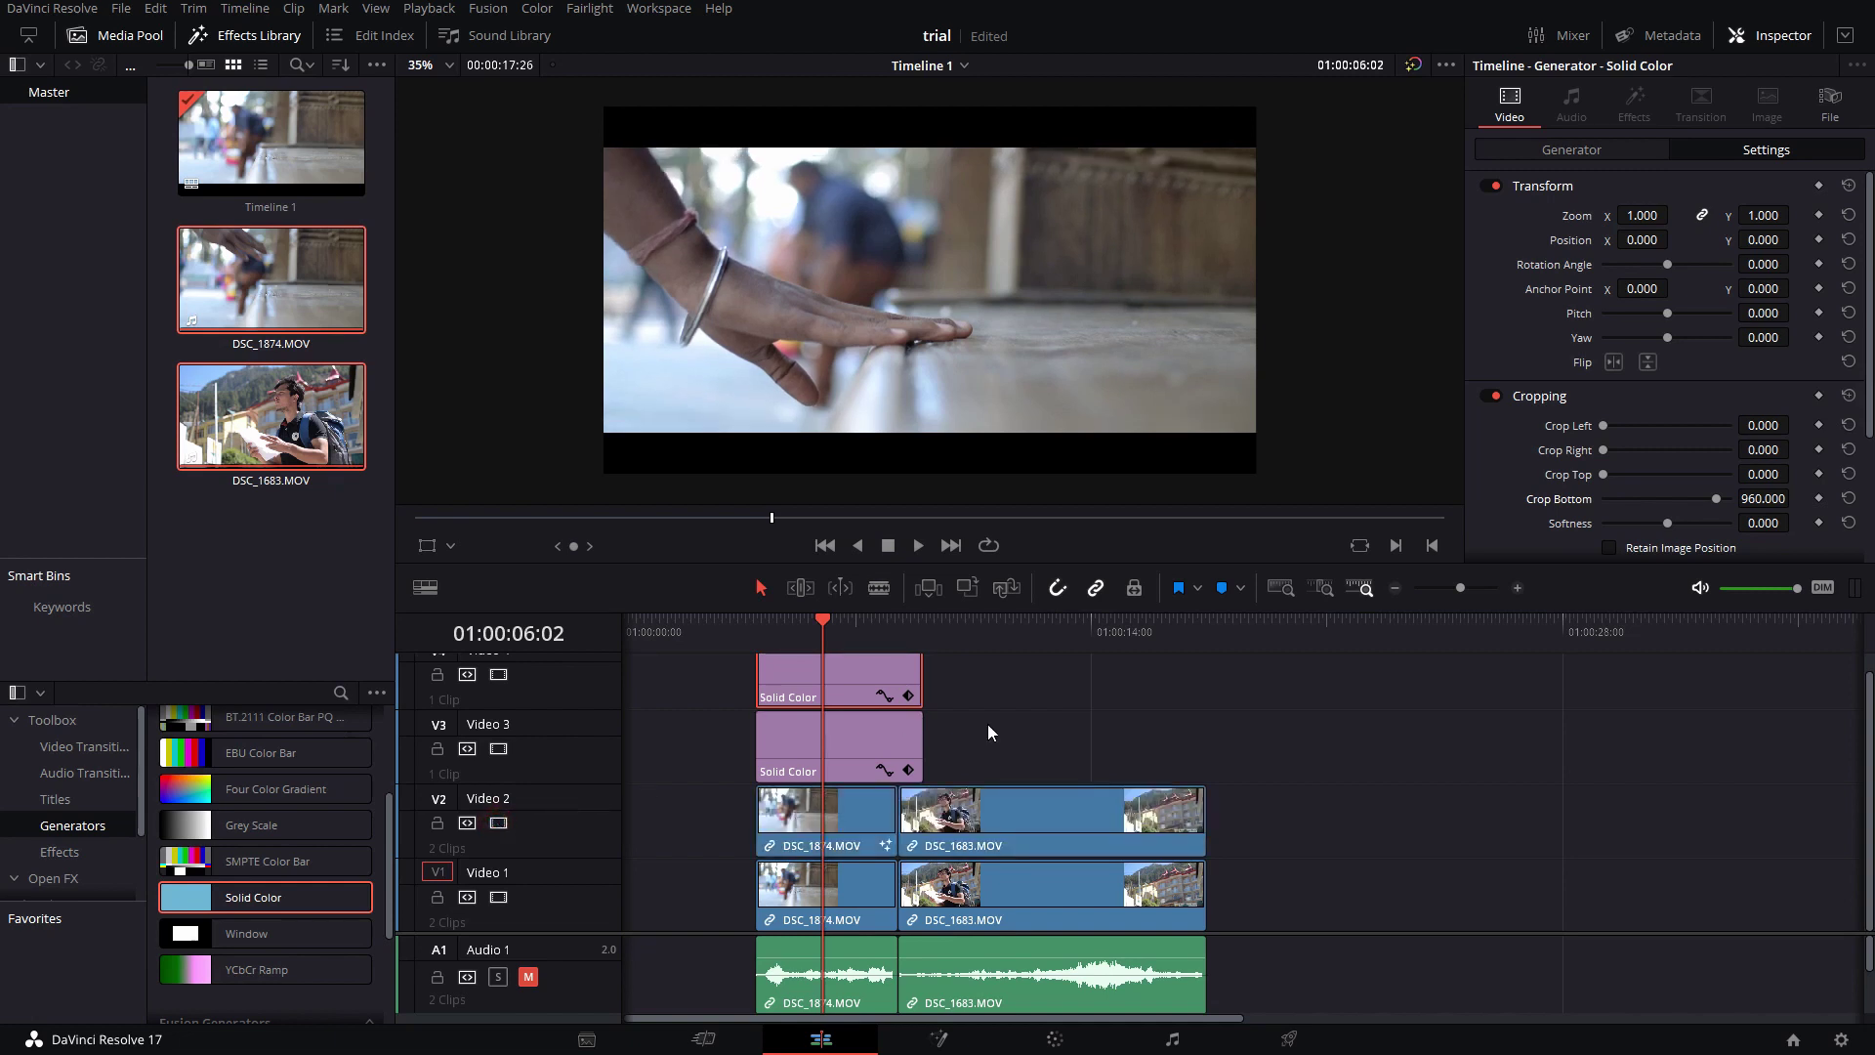
drag(909, 782, 885, 777)
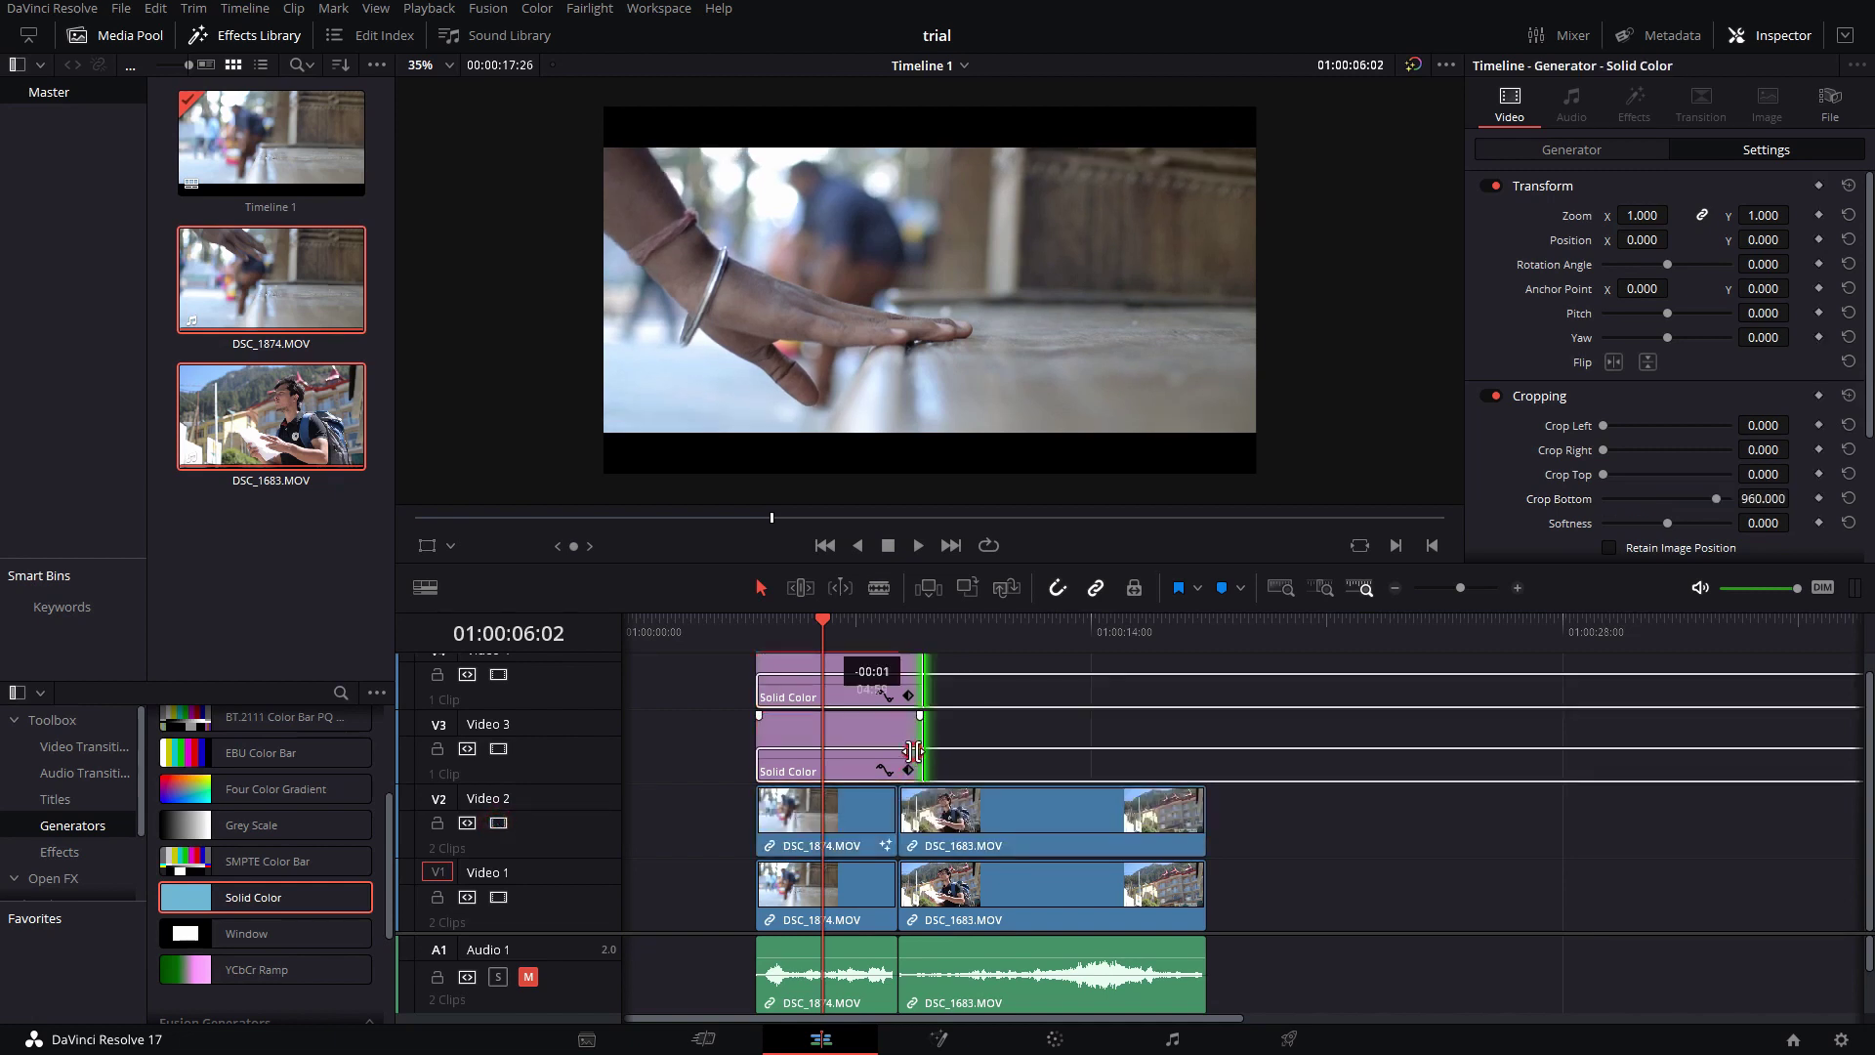
click(957, 621)
Step: Open DSC_1683.MOV in Fusion and add a Grid Warp node after MediaIn1
click(1001, 820)
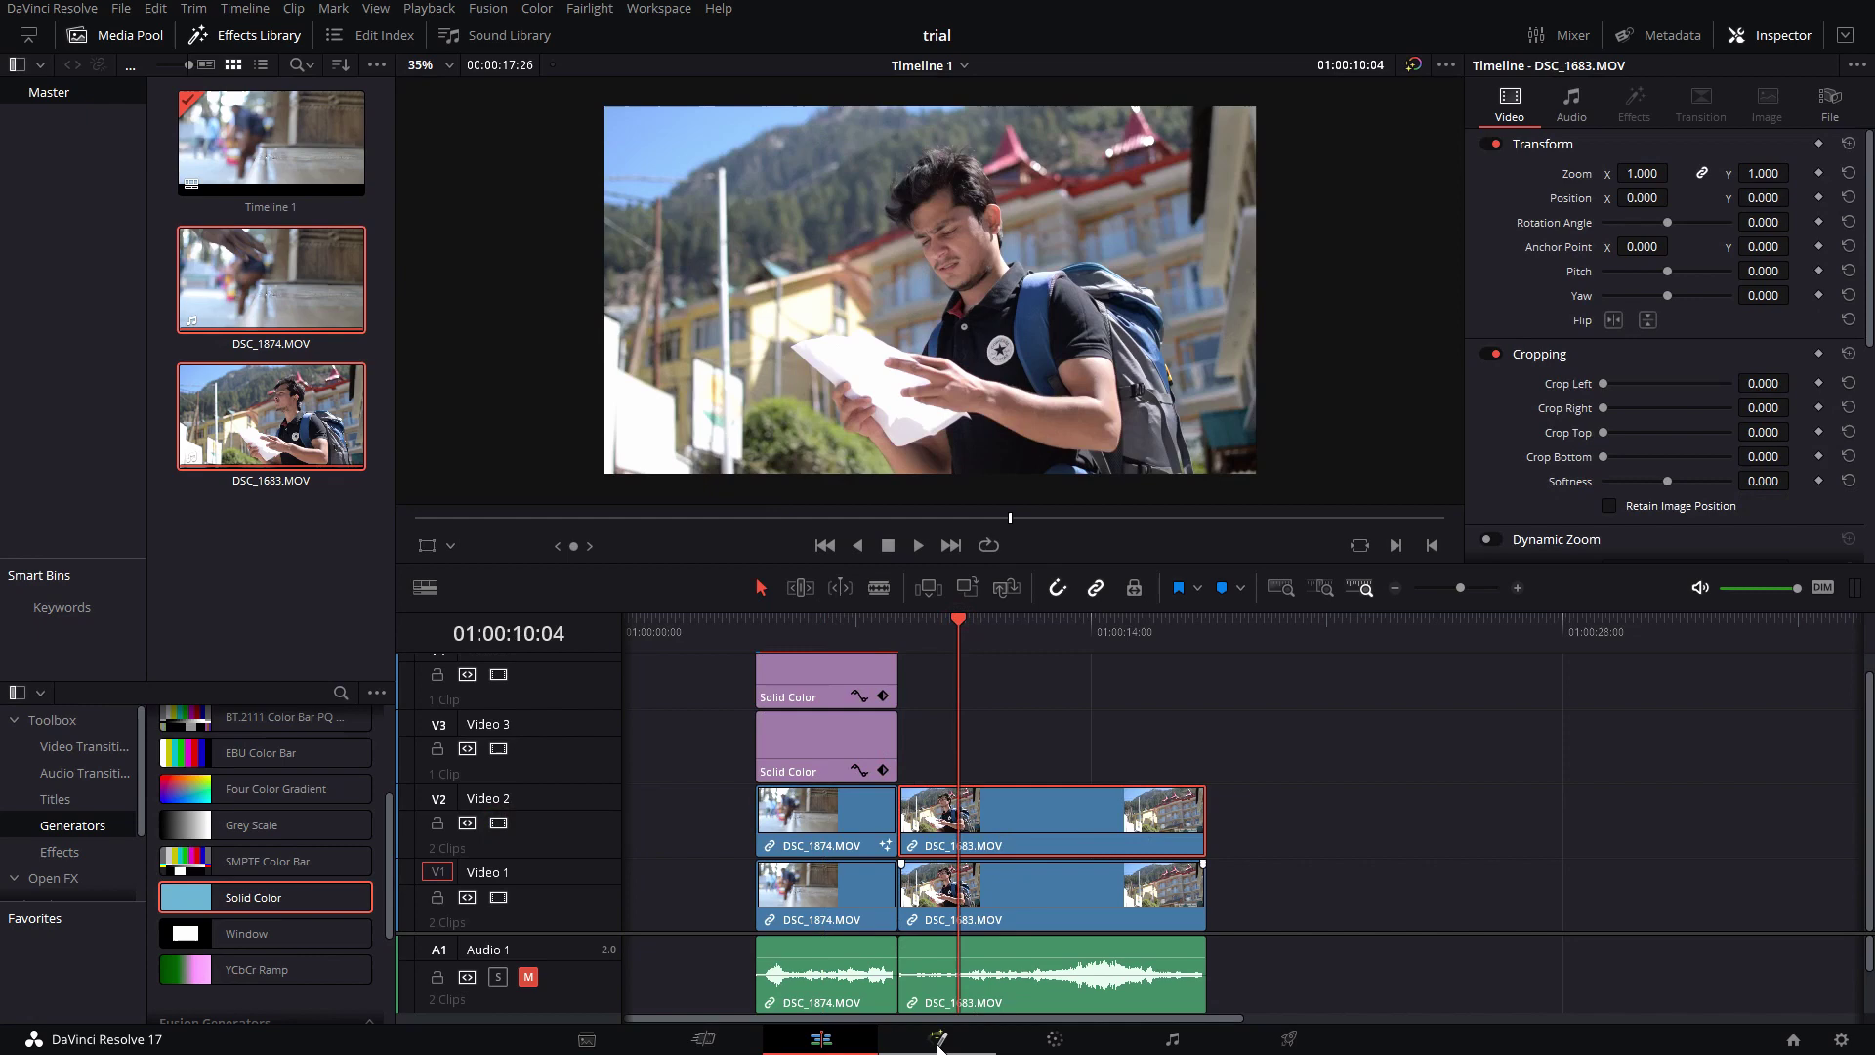
click(970, 1048)
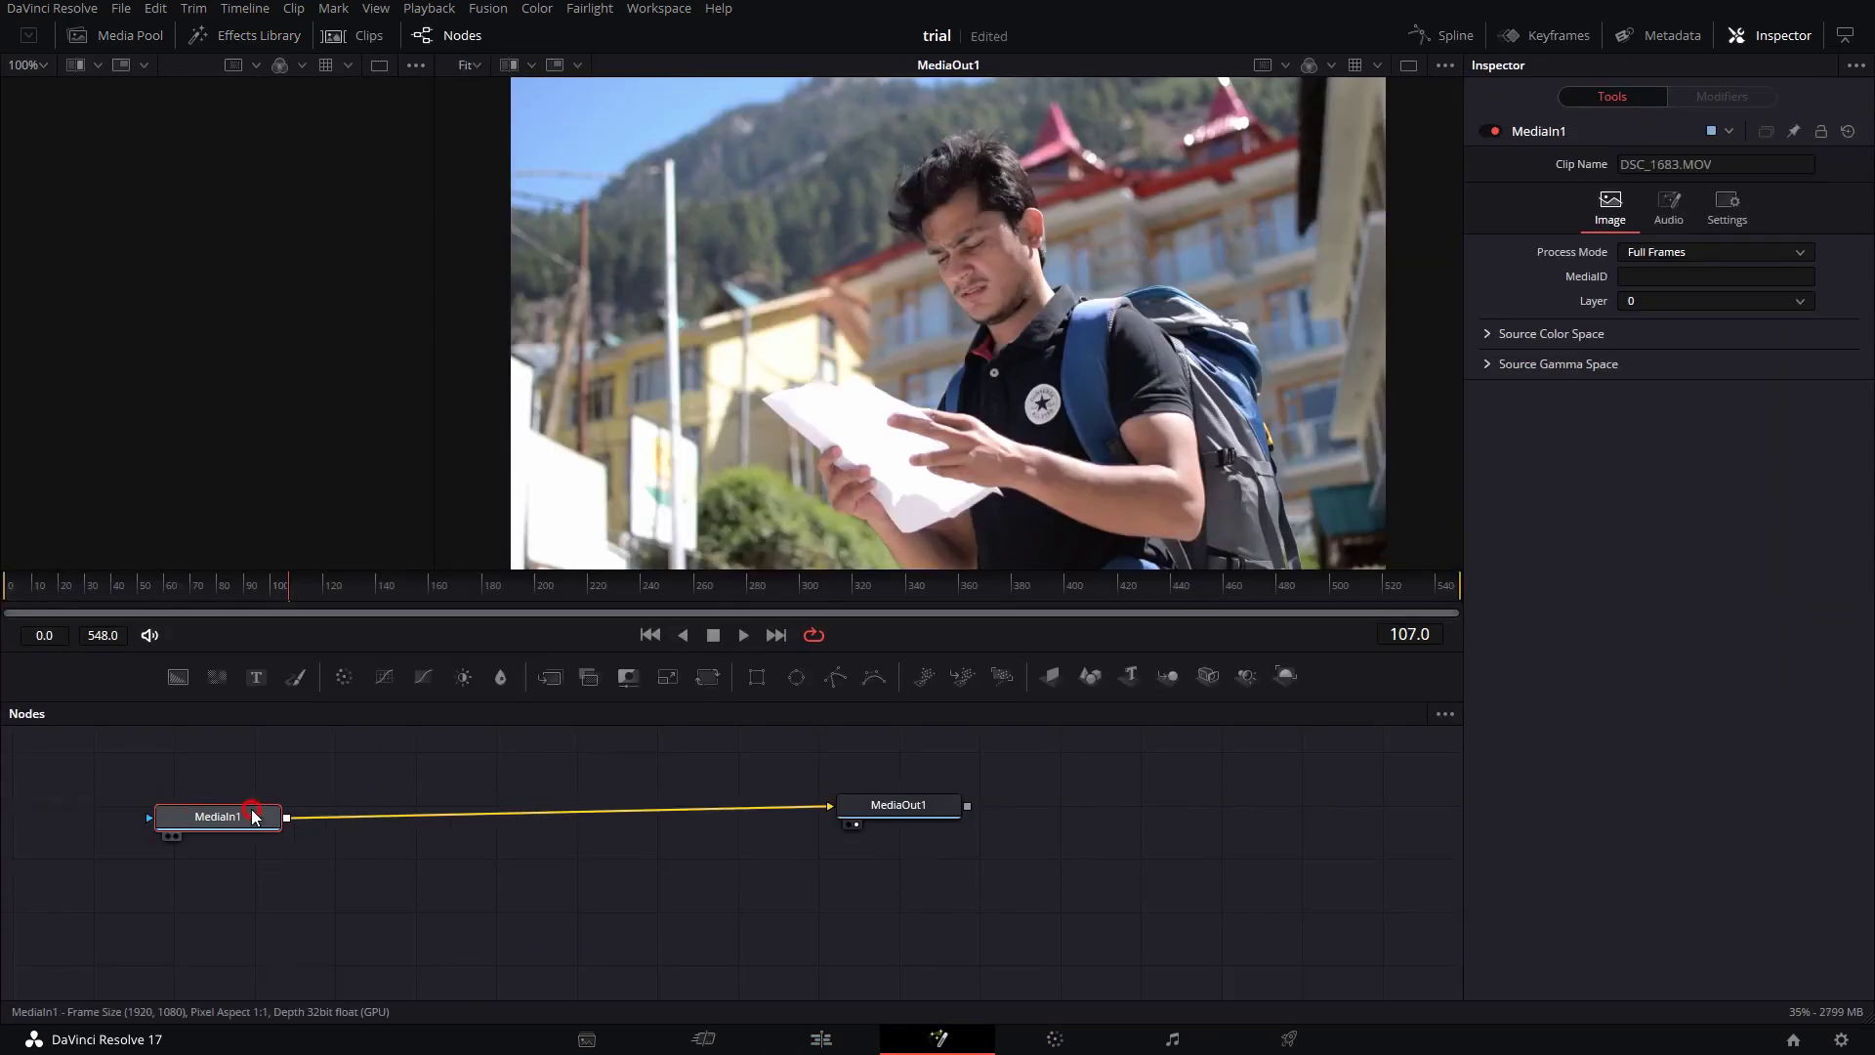
click(251, 816)
key(shift+space)
text(Grid Warp)
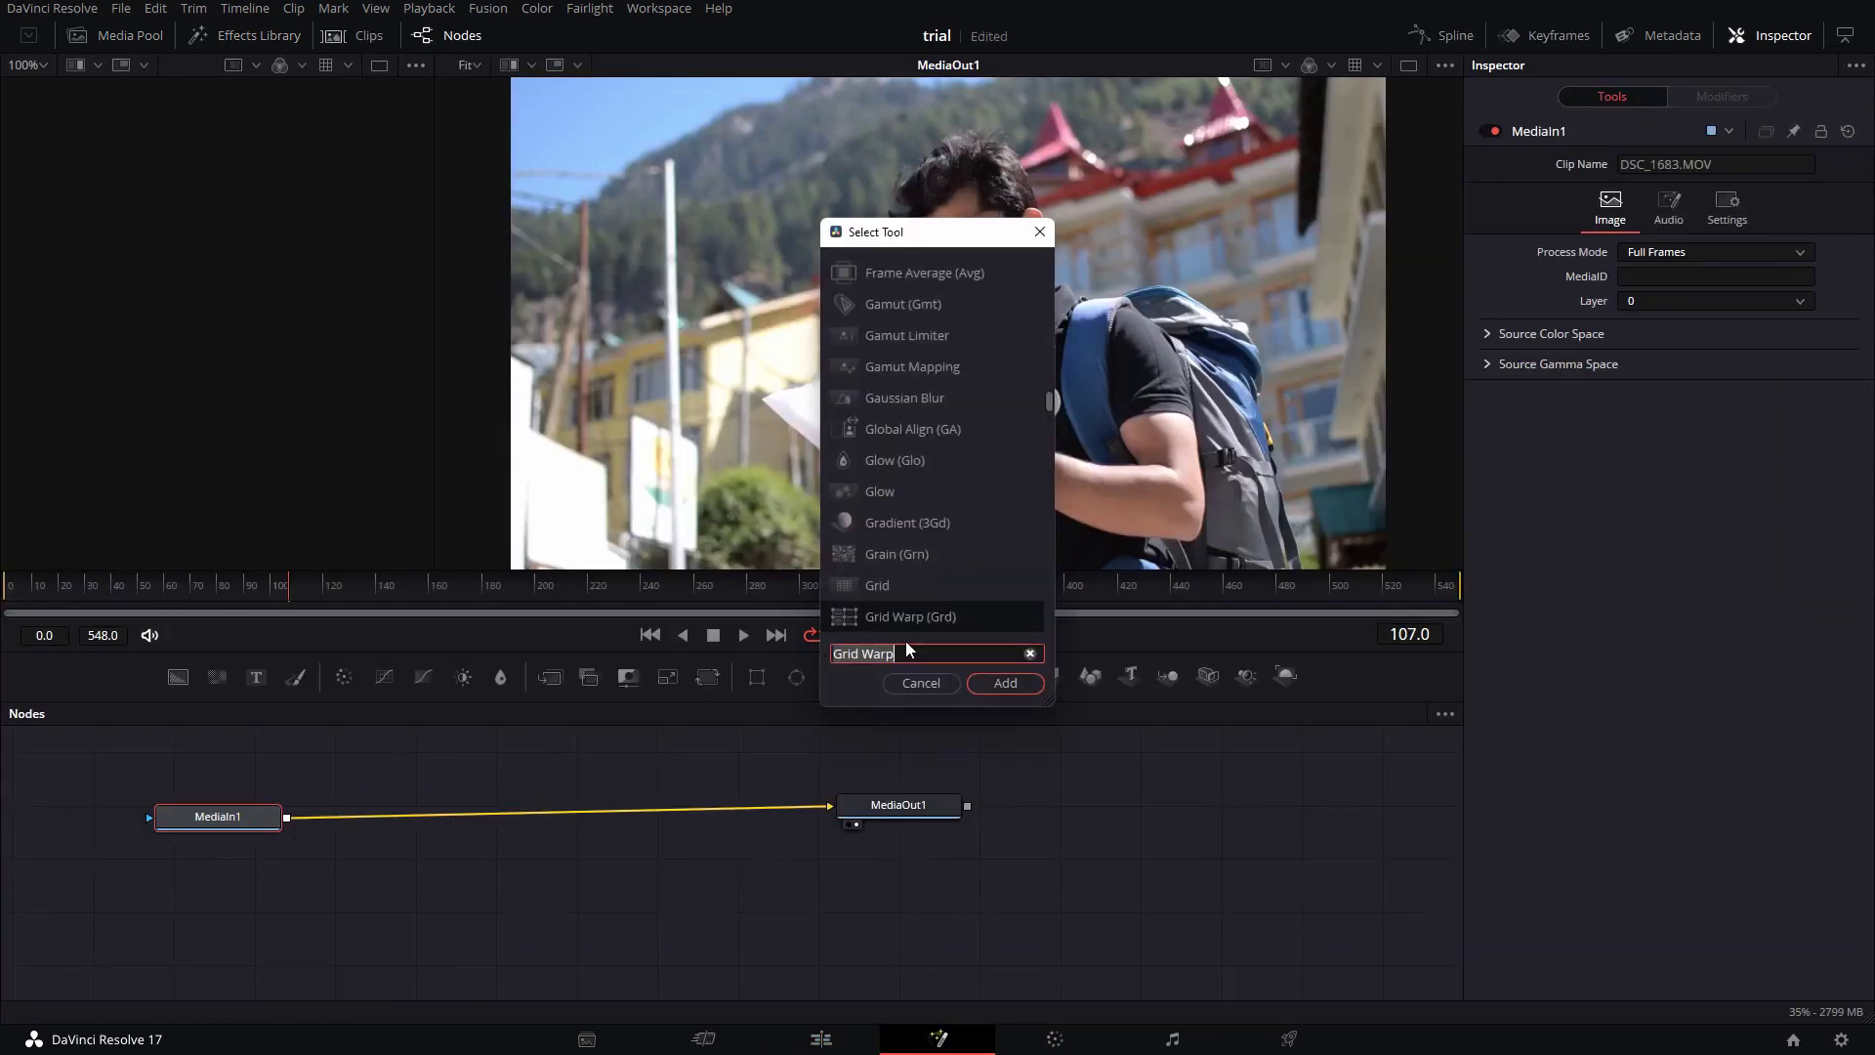
click(987, 685)
Step: Set the Grid Warp's X and Y Grid Size to 2
drag(414, 814, 526, 809)
click(1790, 315)
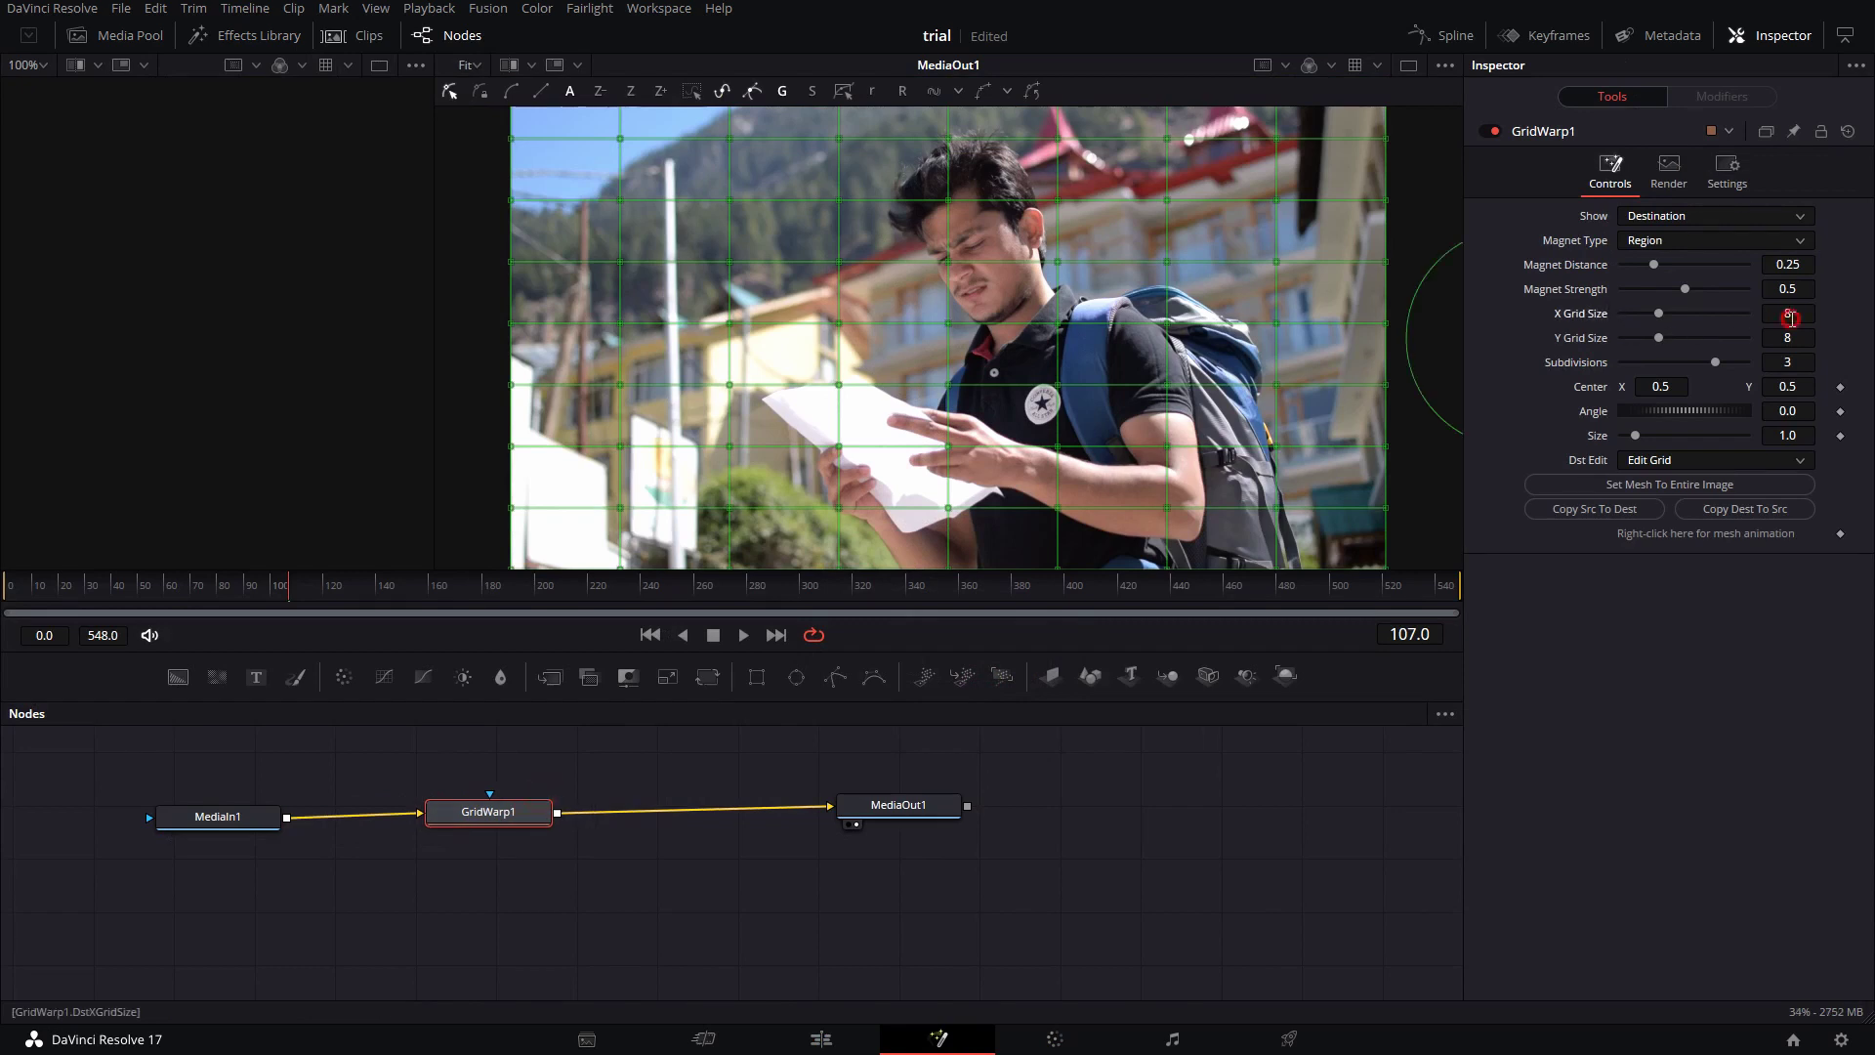
click(1786, 338)
text(2)
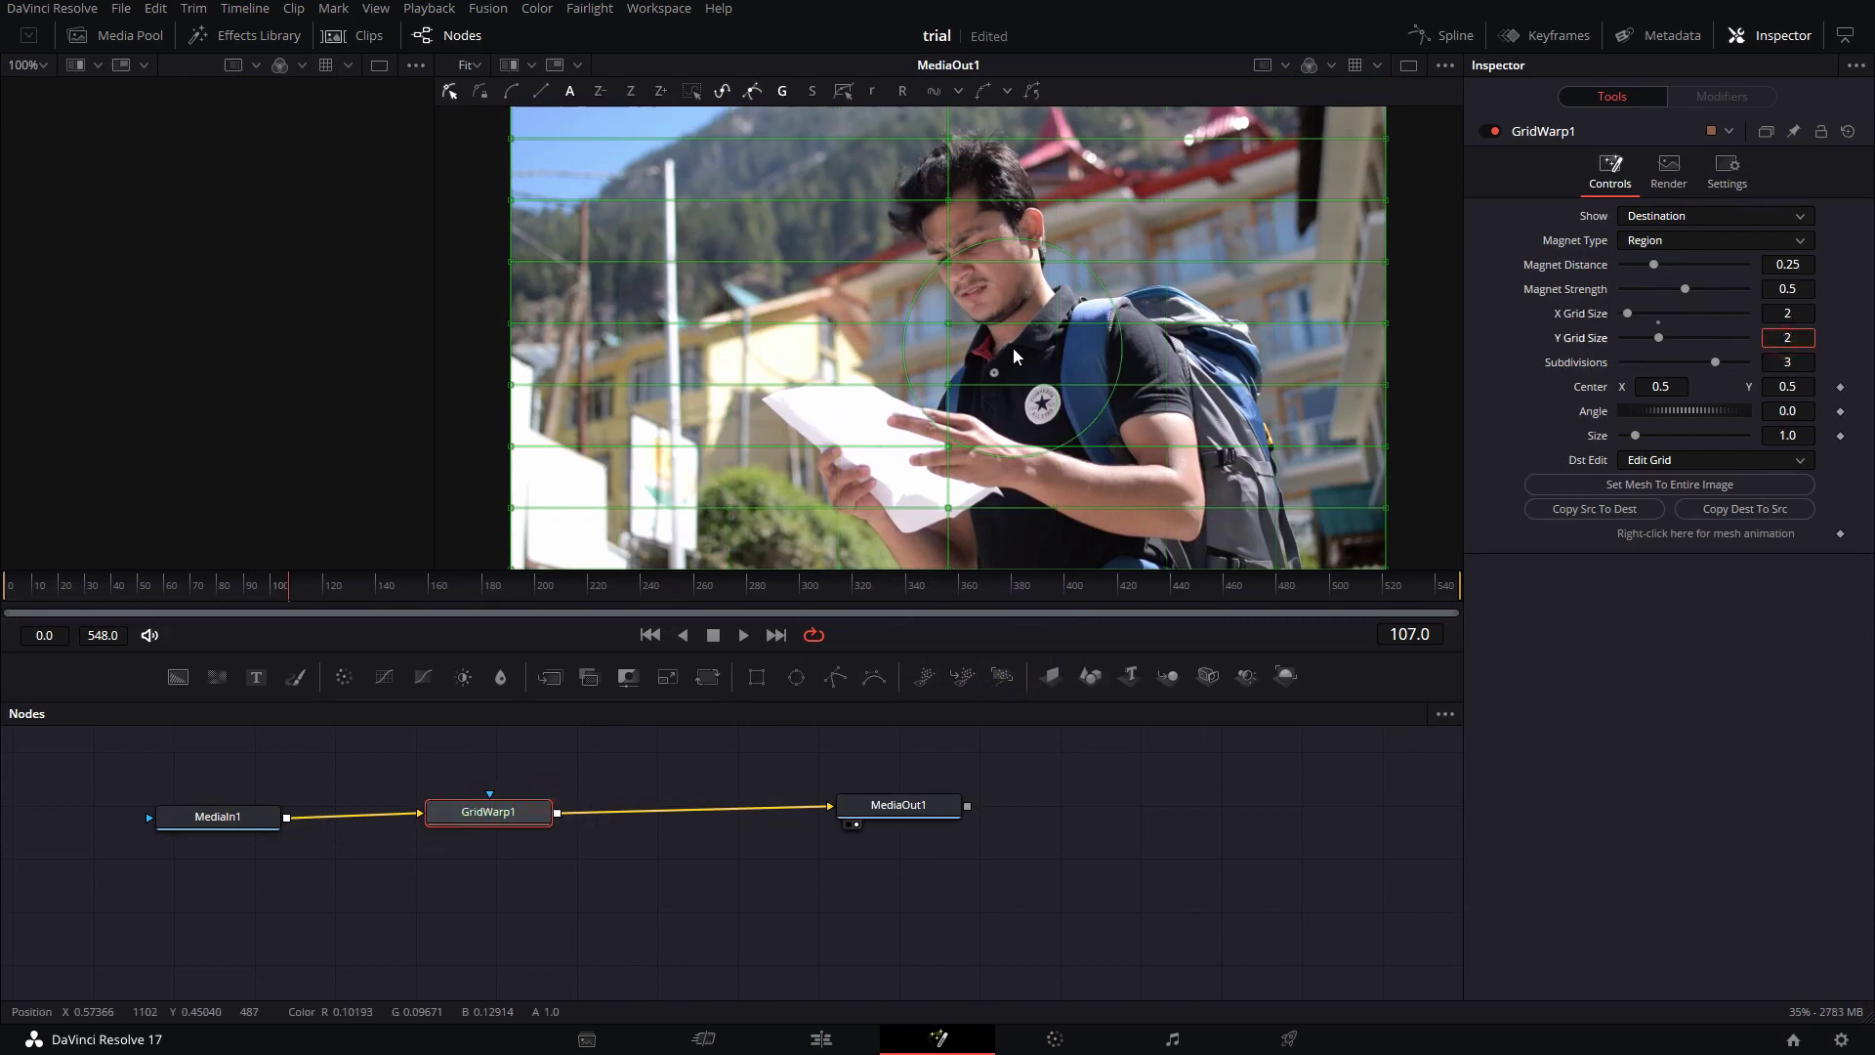
key(Return)
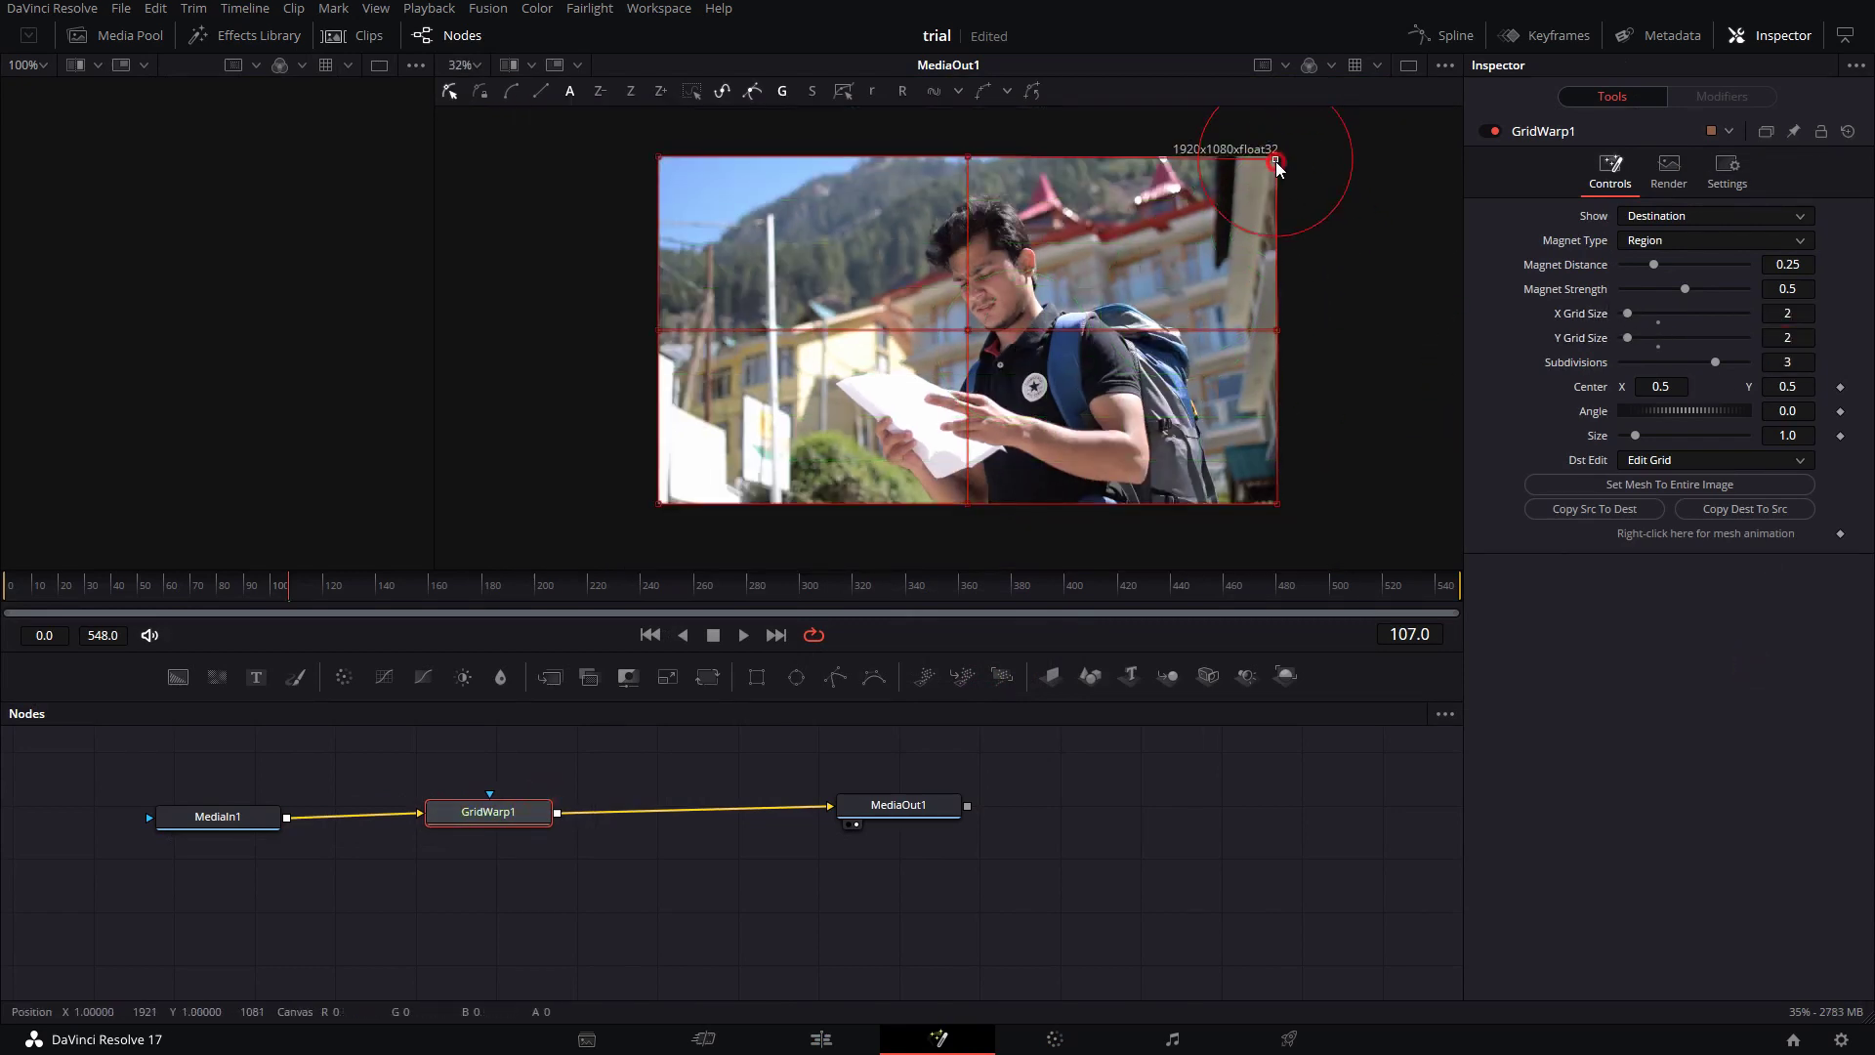
Step: Pull the four grid corners inward so the shot's top and bottom edges curve
drag(1275, 162, 1278, 185)
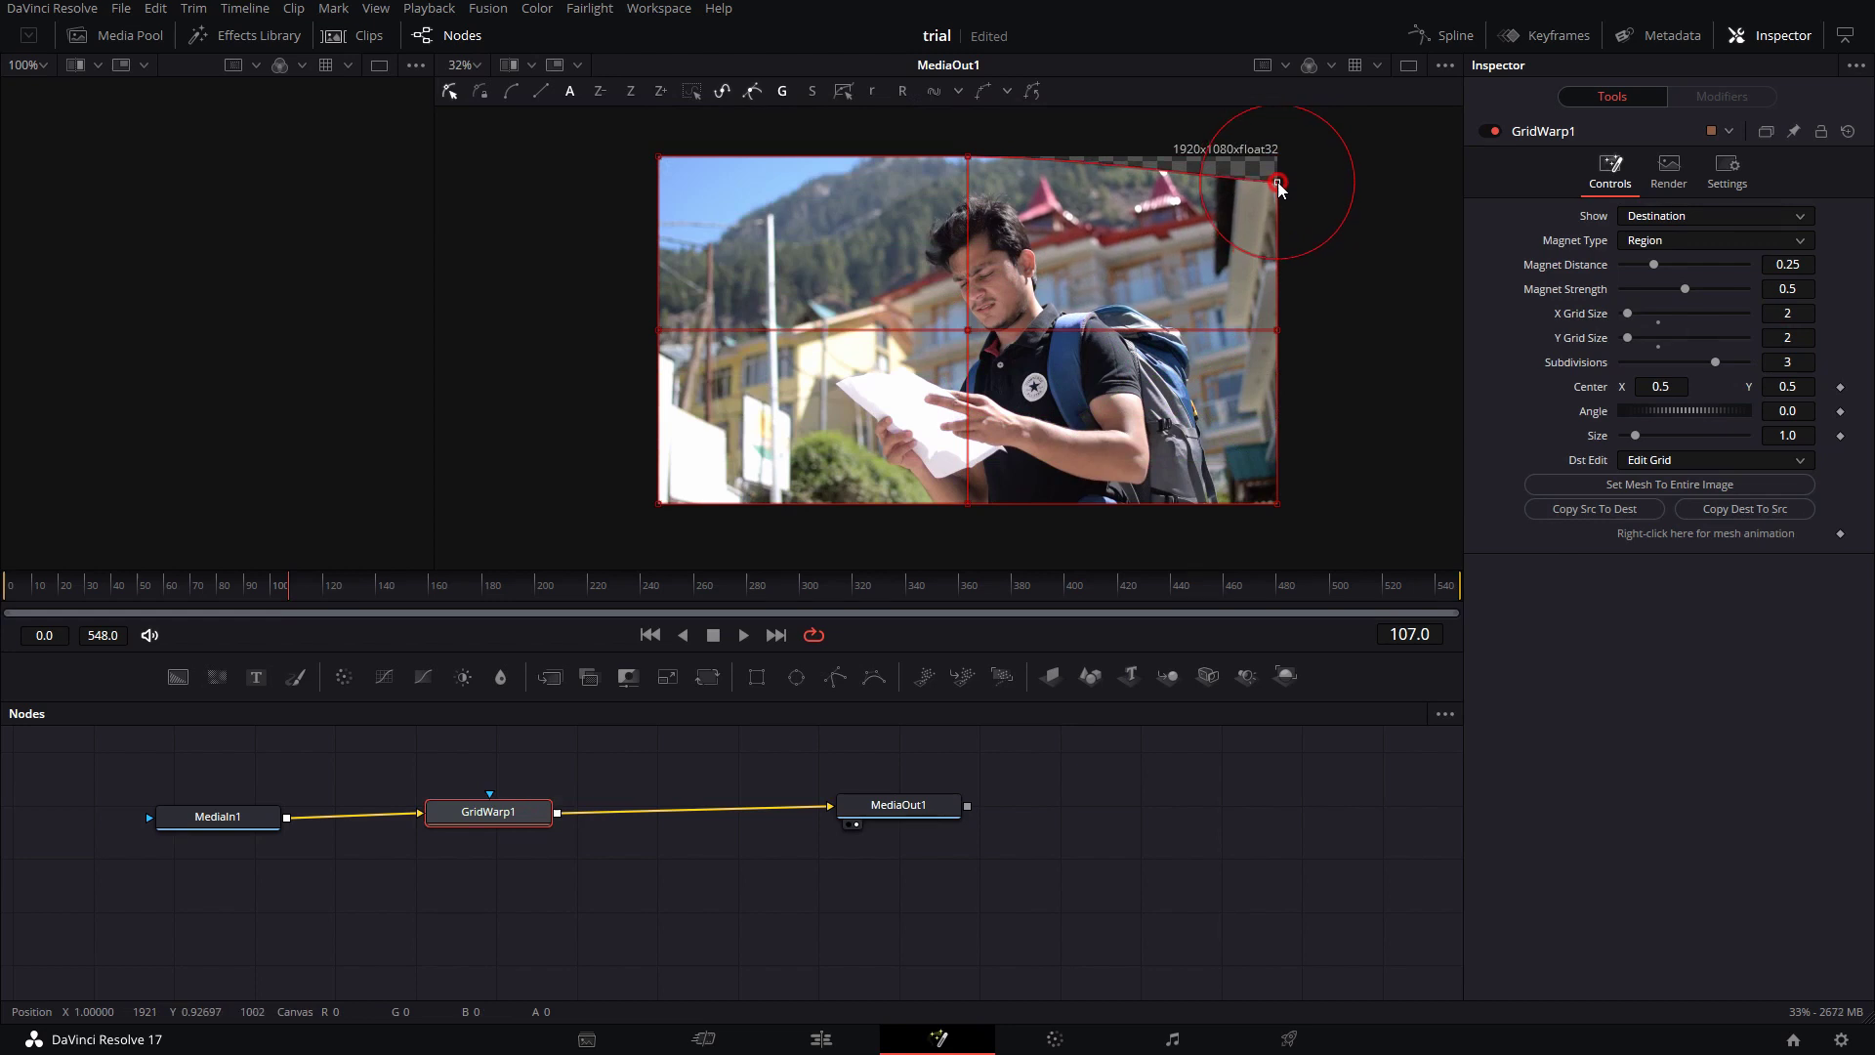
mouse_move(1277, 503)
mouse_down()
mouse_move(1281, 471)
mouse_move(1280, 487)
mouse_up()
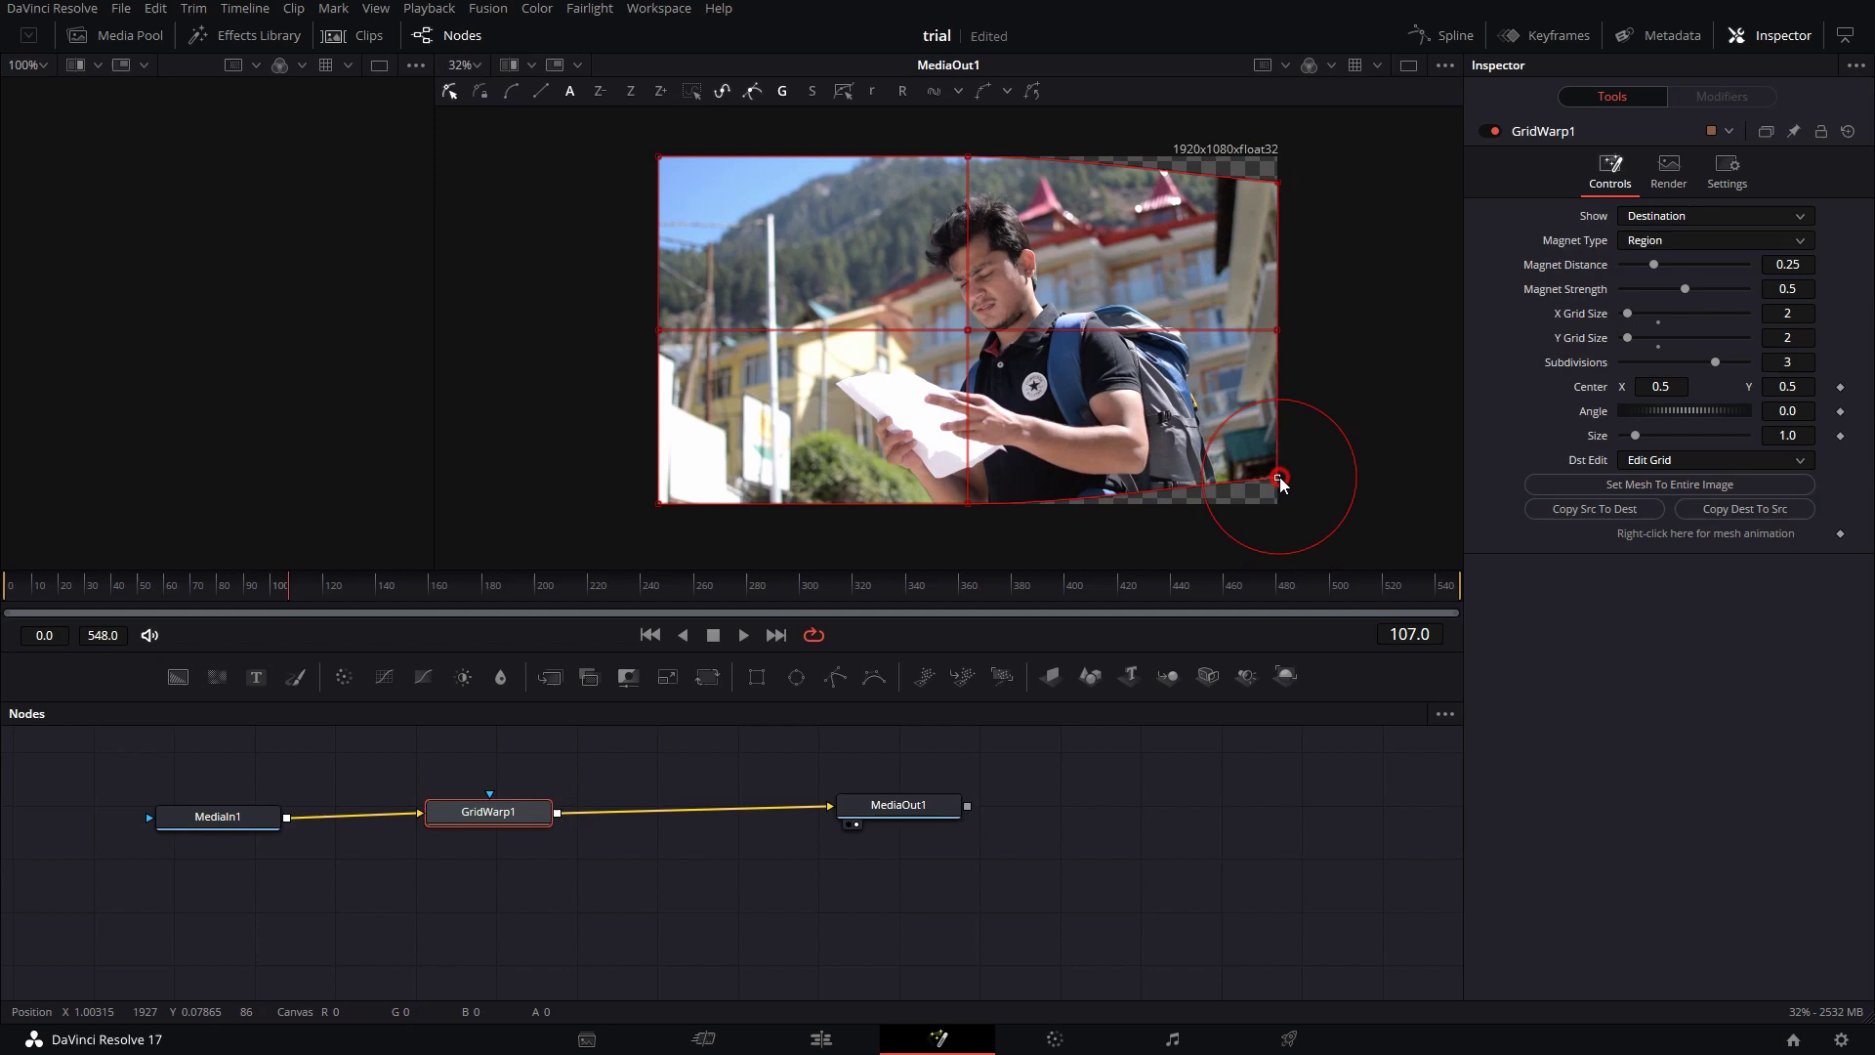
drag(659, 157, 663, 195)
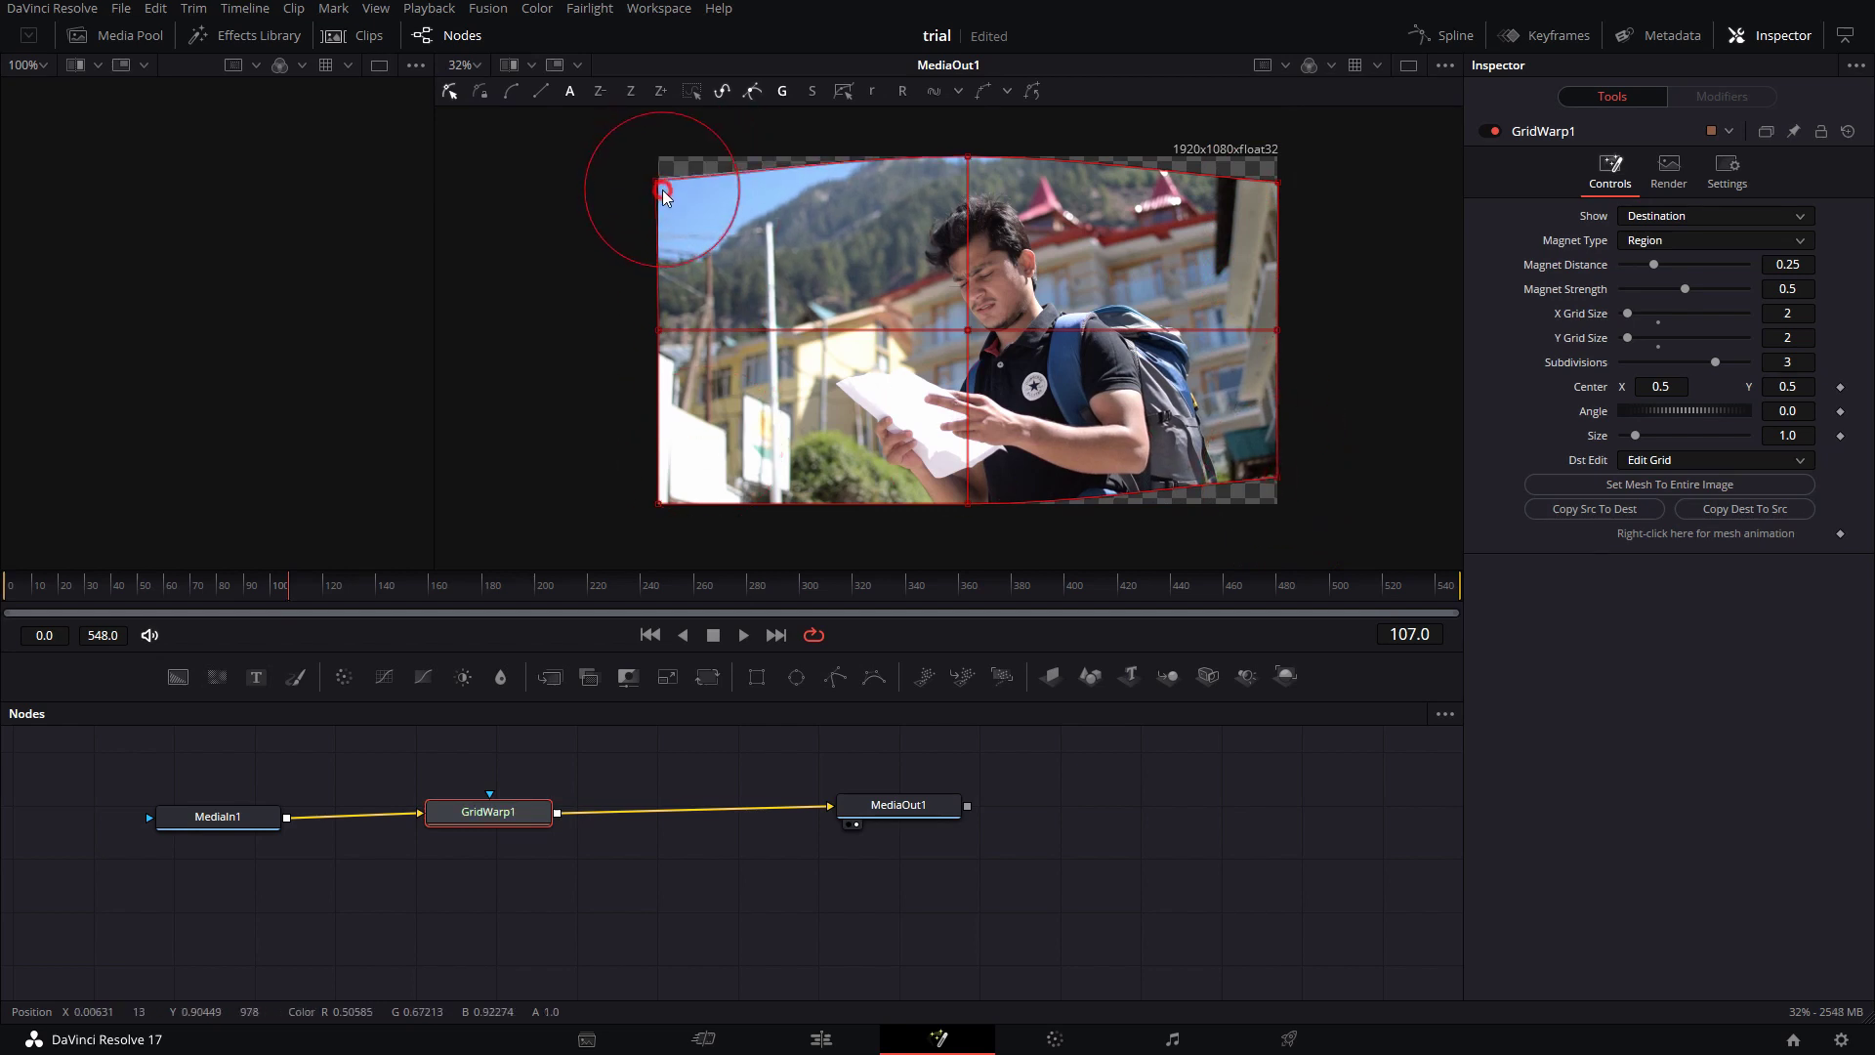
drag(661, 504, 668, 474)
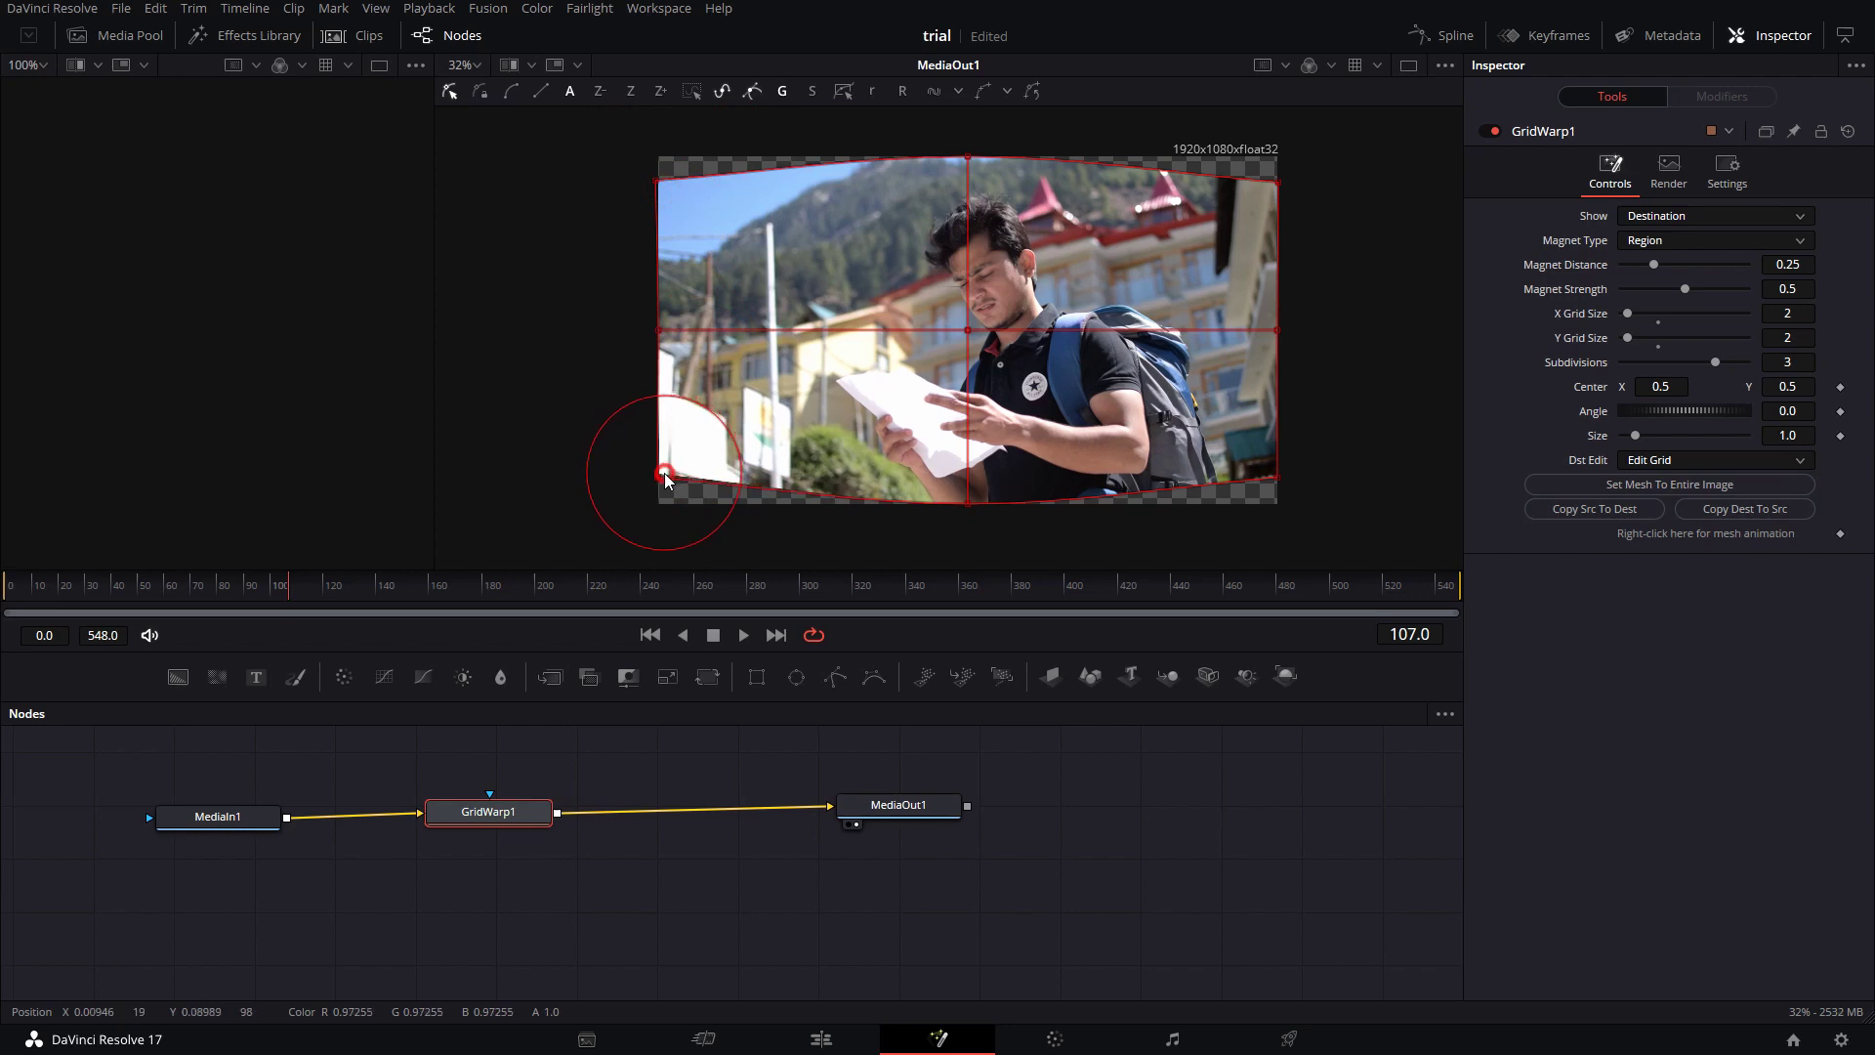
Step: On the Edit page, disable Video 1 and extend both Solid Color bars across DSC_1683.MOV
click(822, 1039)
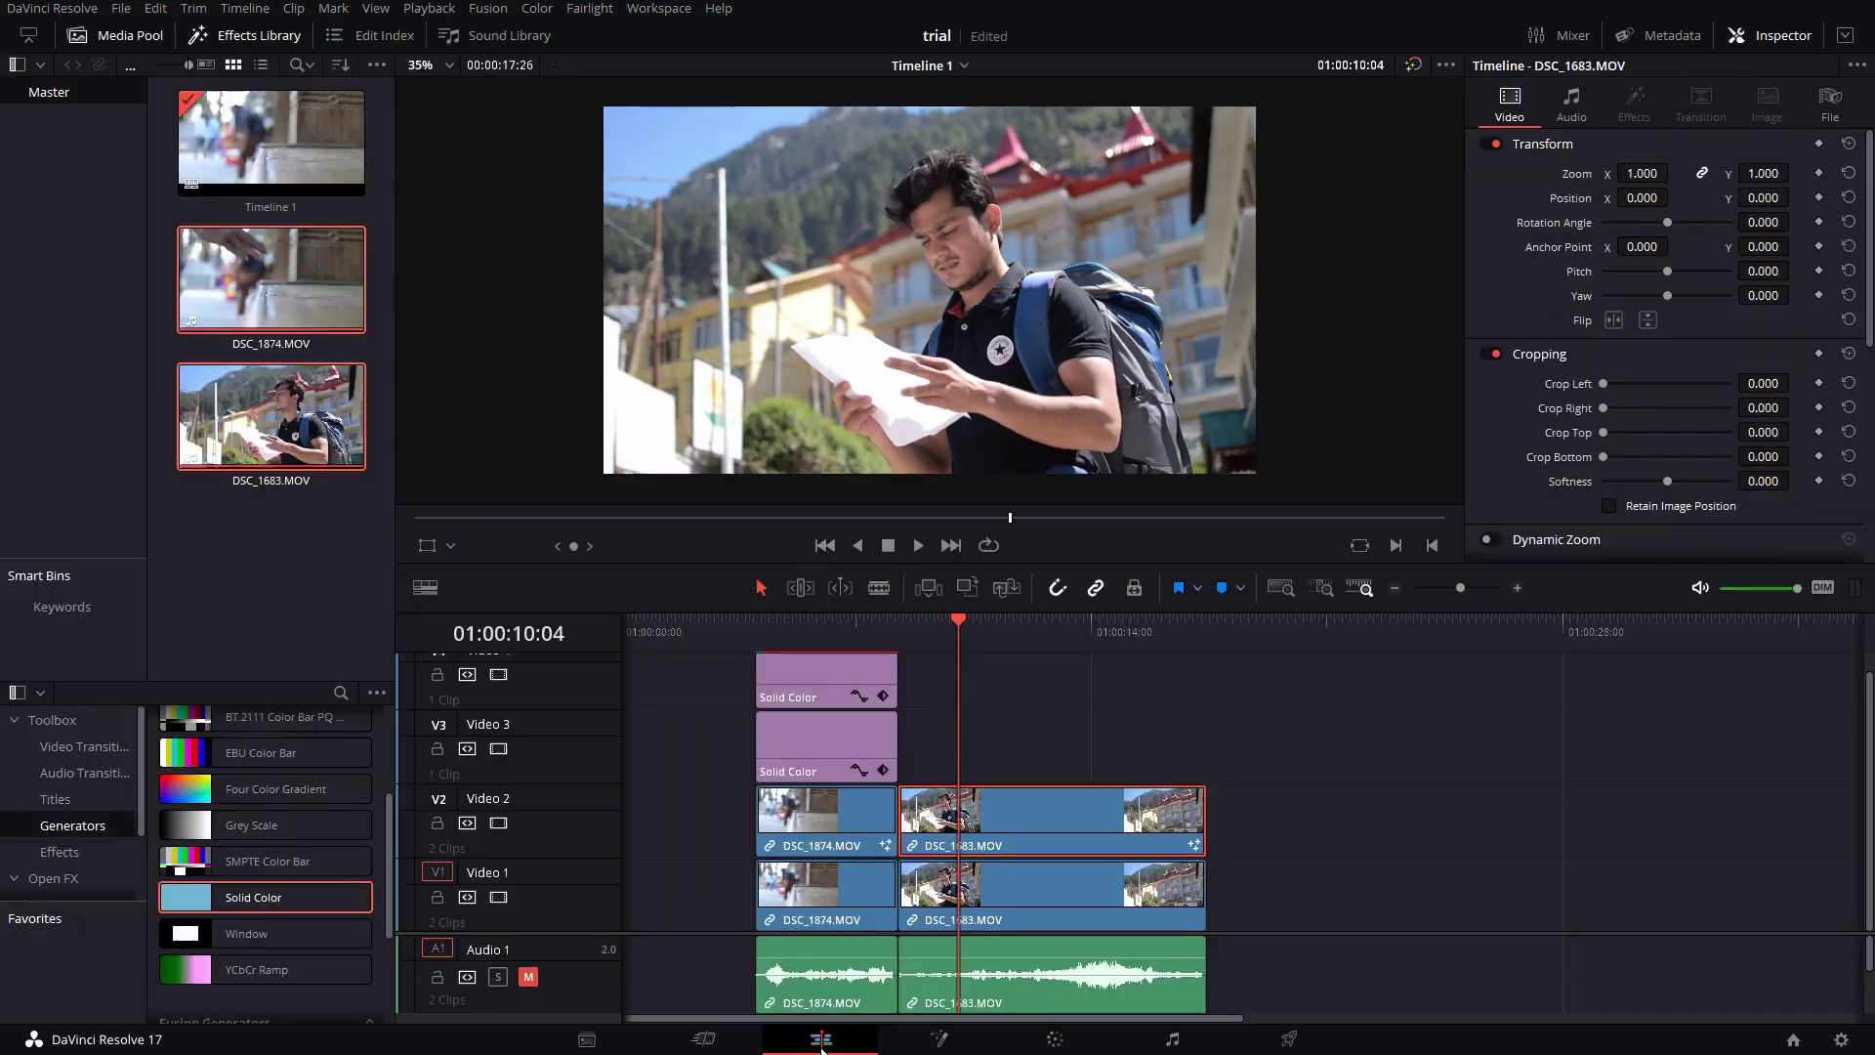
click(498, 896)
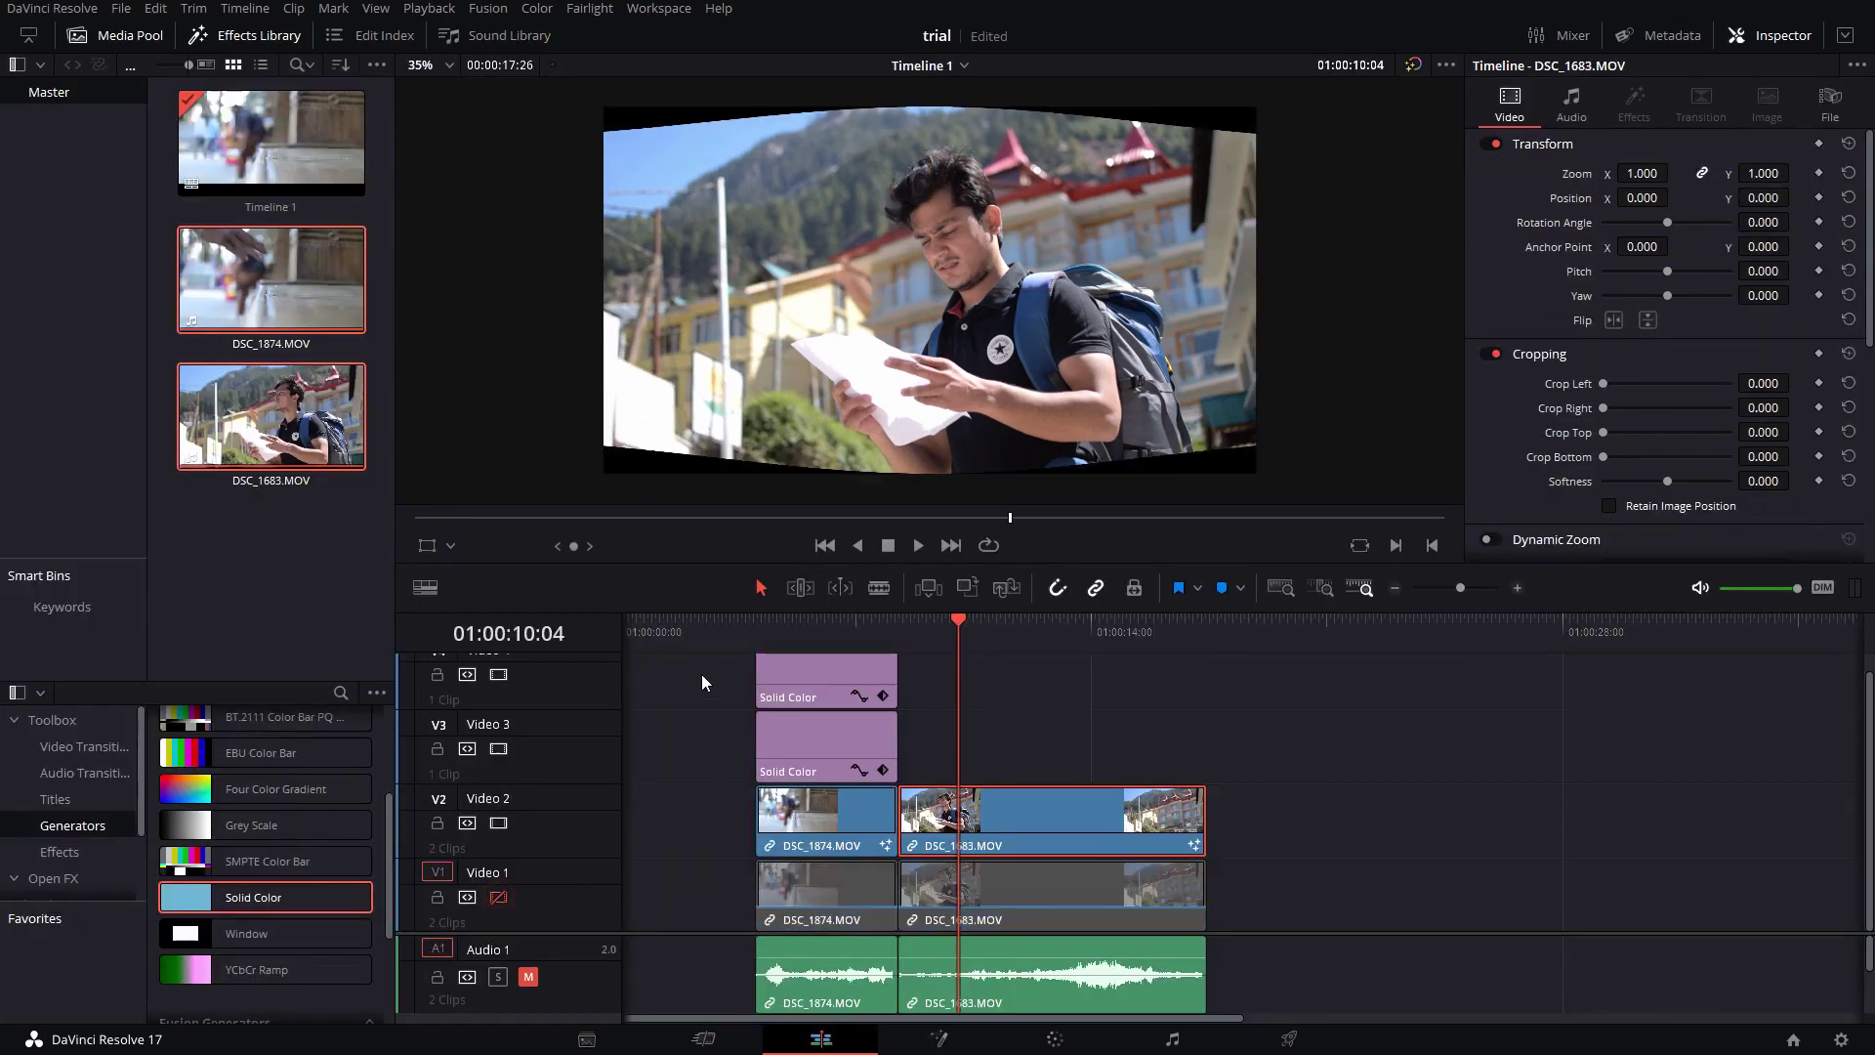
click(652, 699)
drag(964, 665, 1207, 721)
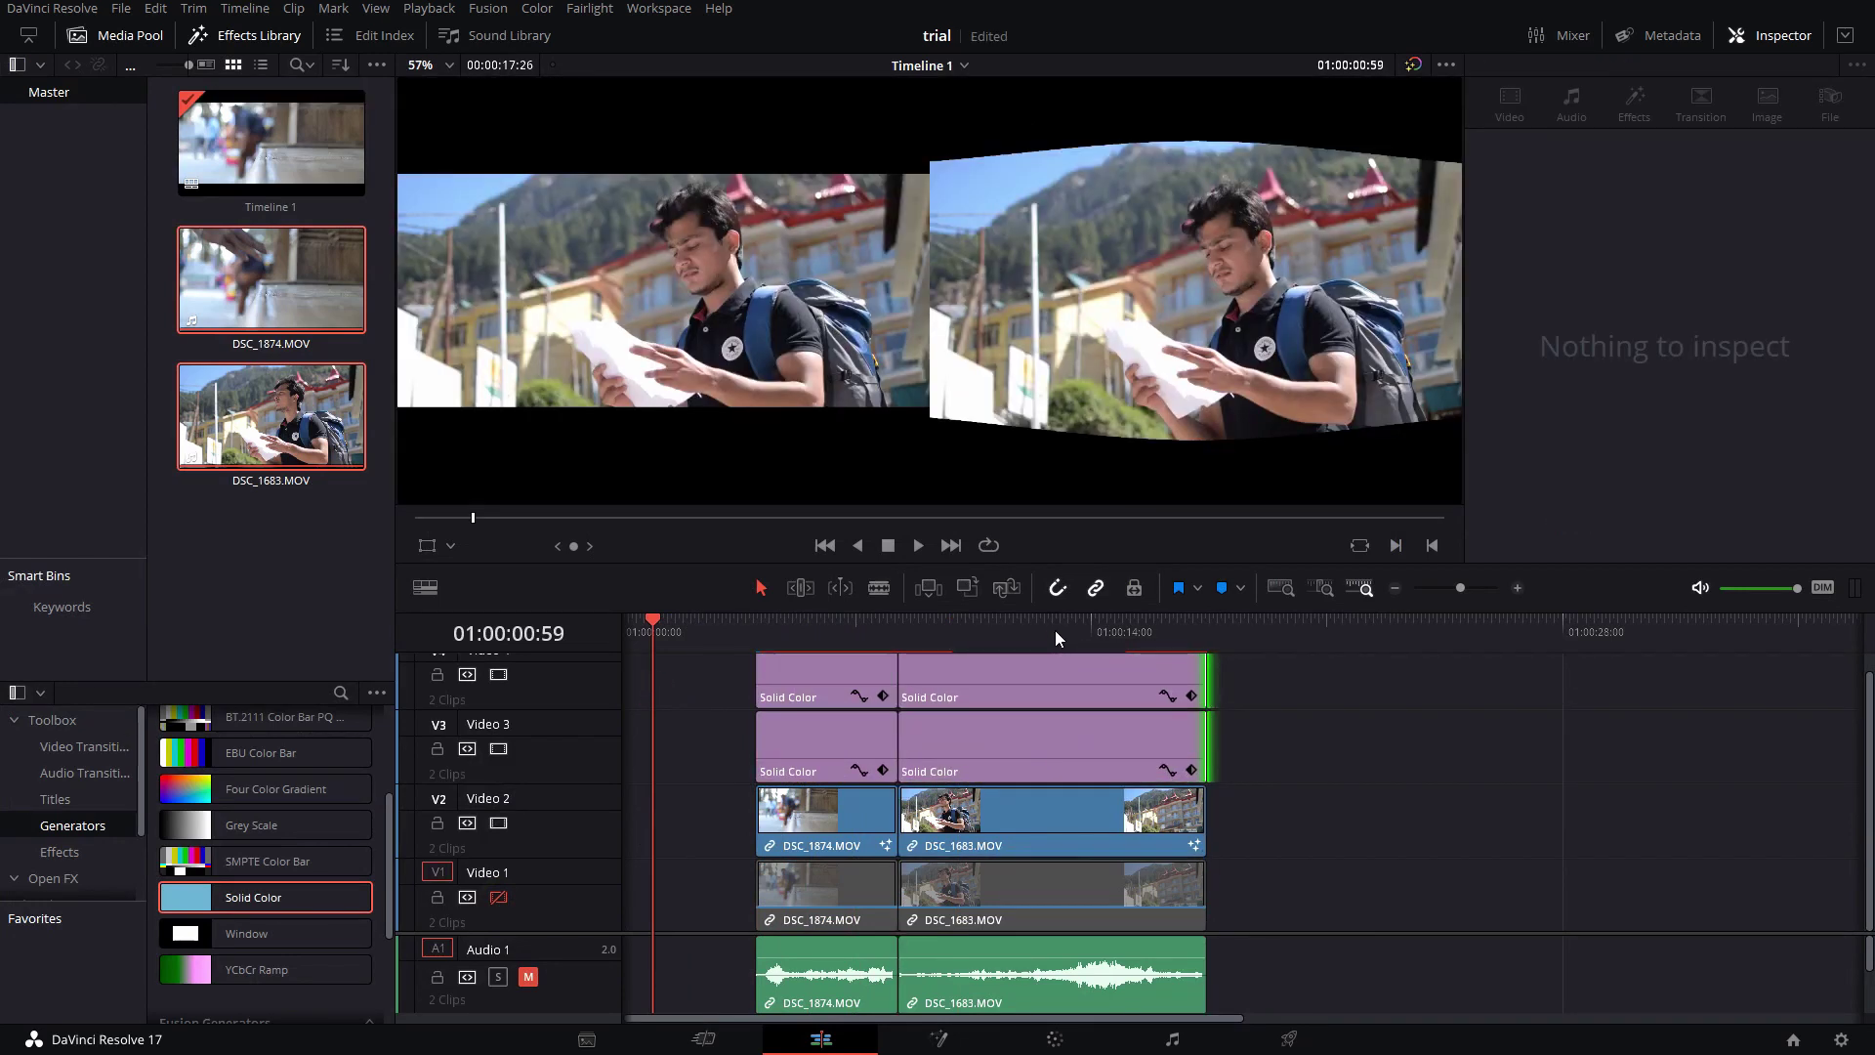
click(1054, 625)
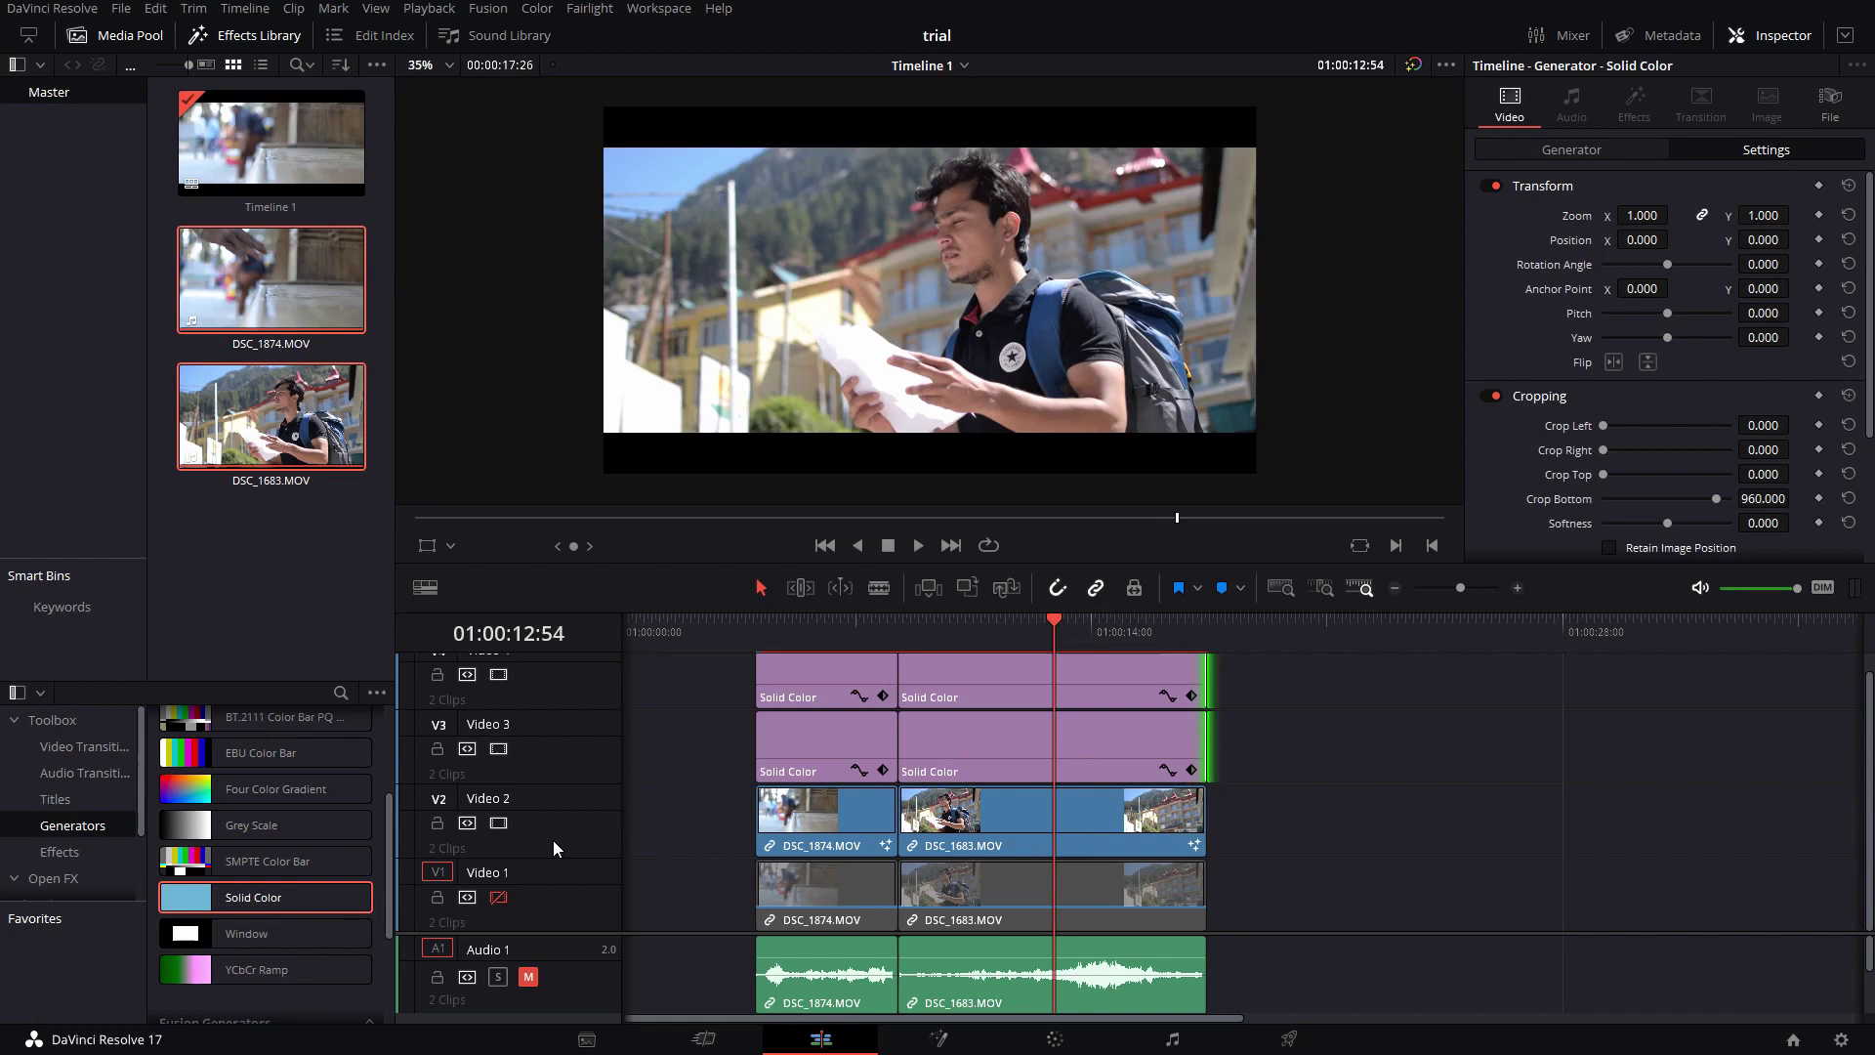
Step: Re-enable Video 1, then toggle the Video 2 letterbox bars off and on at 01:00:11:52
click(500, 897)
click(1020, 625)
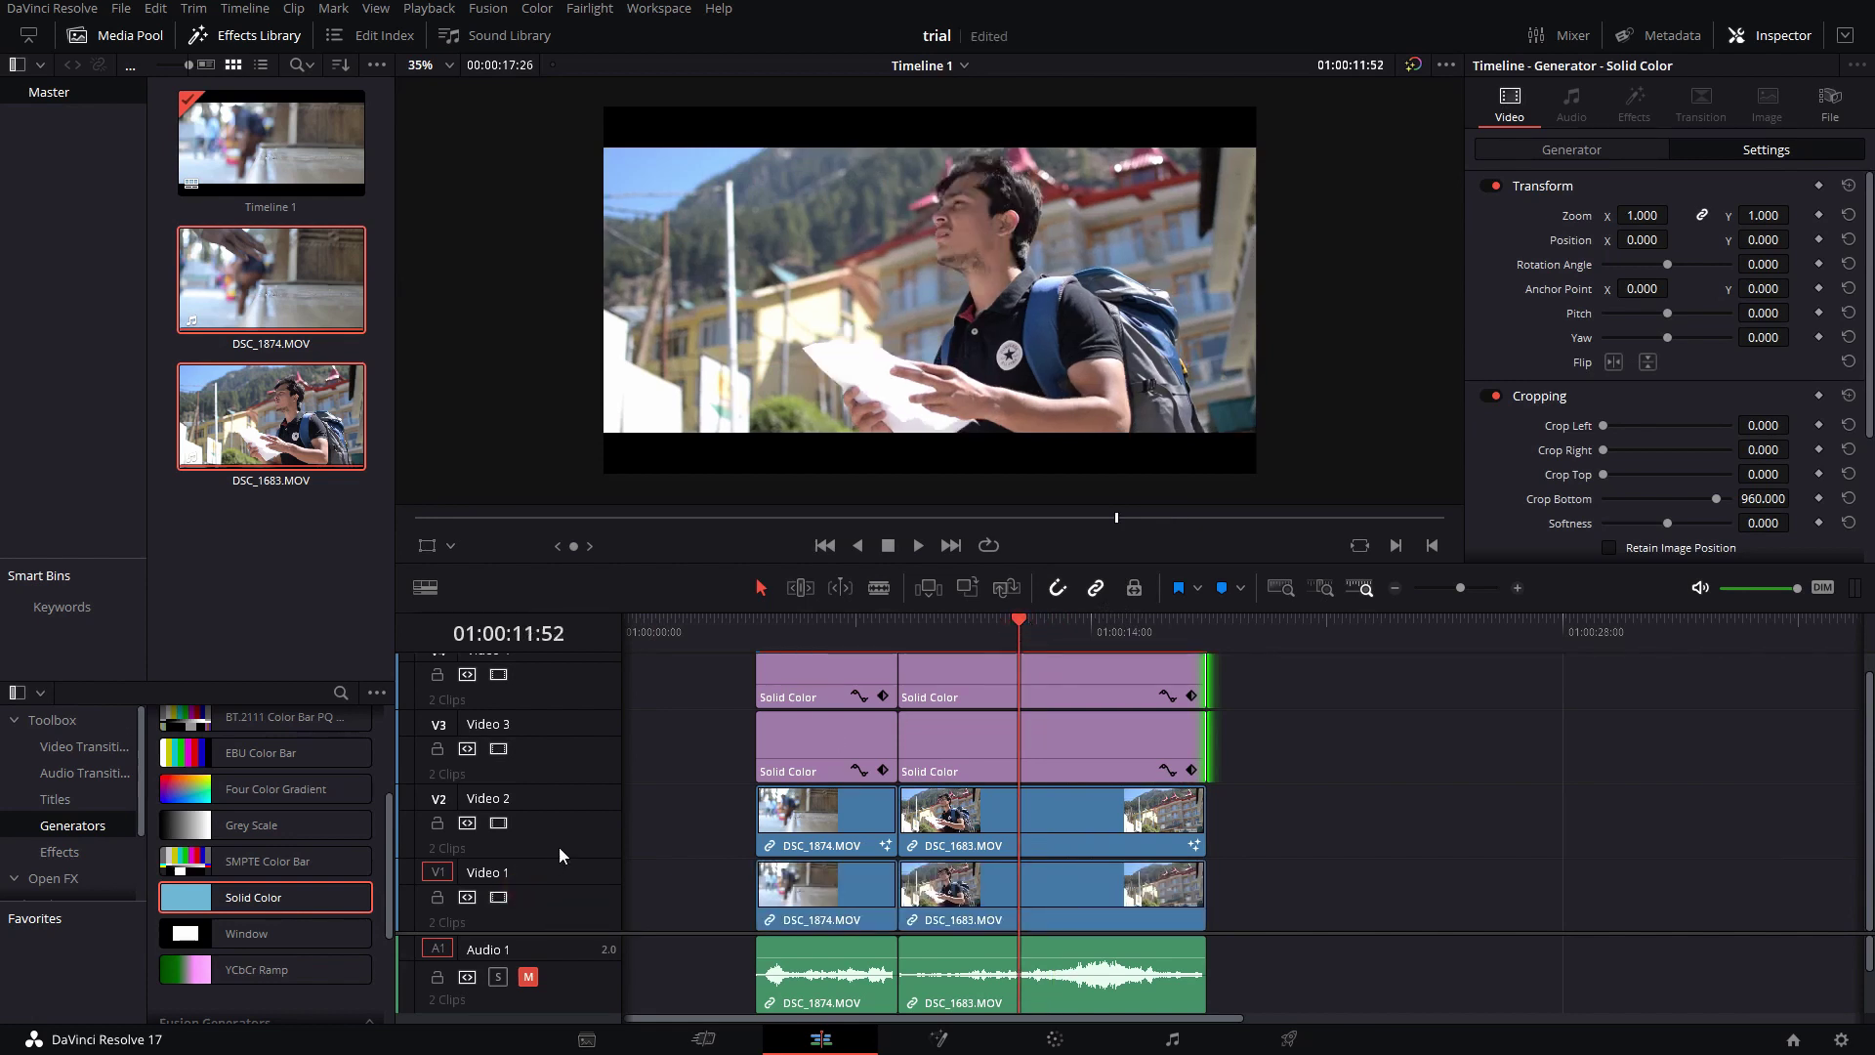
click(498, 824)
click(498, 825)
click(498, 826)
click(498, 825)
Step: Review DSC_1683 frame by frame out to its end and back to its start
click(1037, 625)
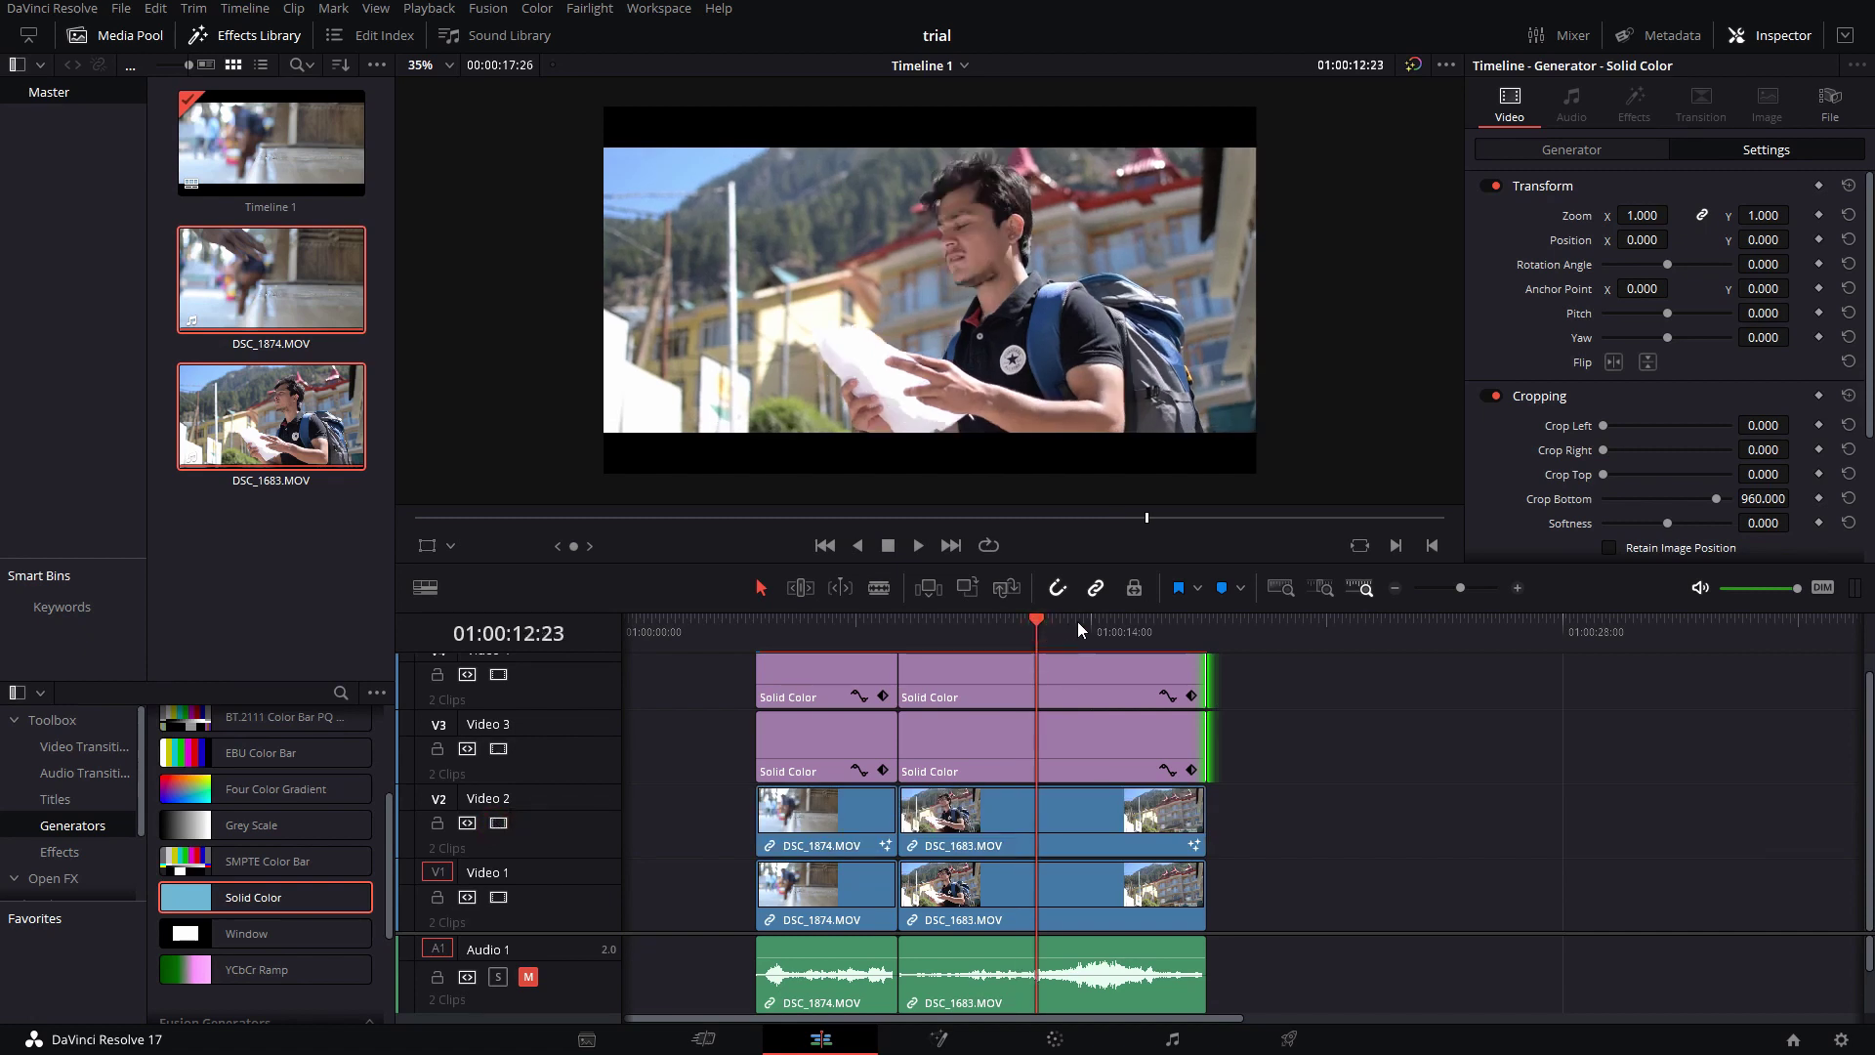
click(1084, 622)
click(1125, 617)
click(1163, 618)
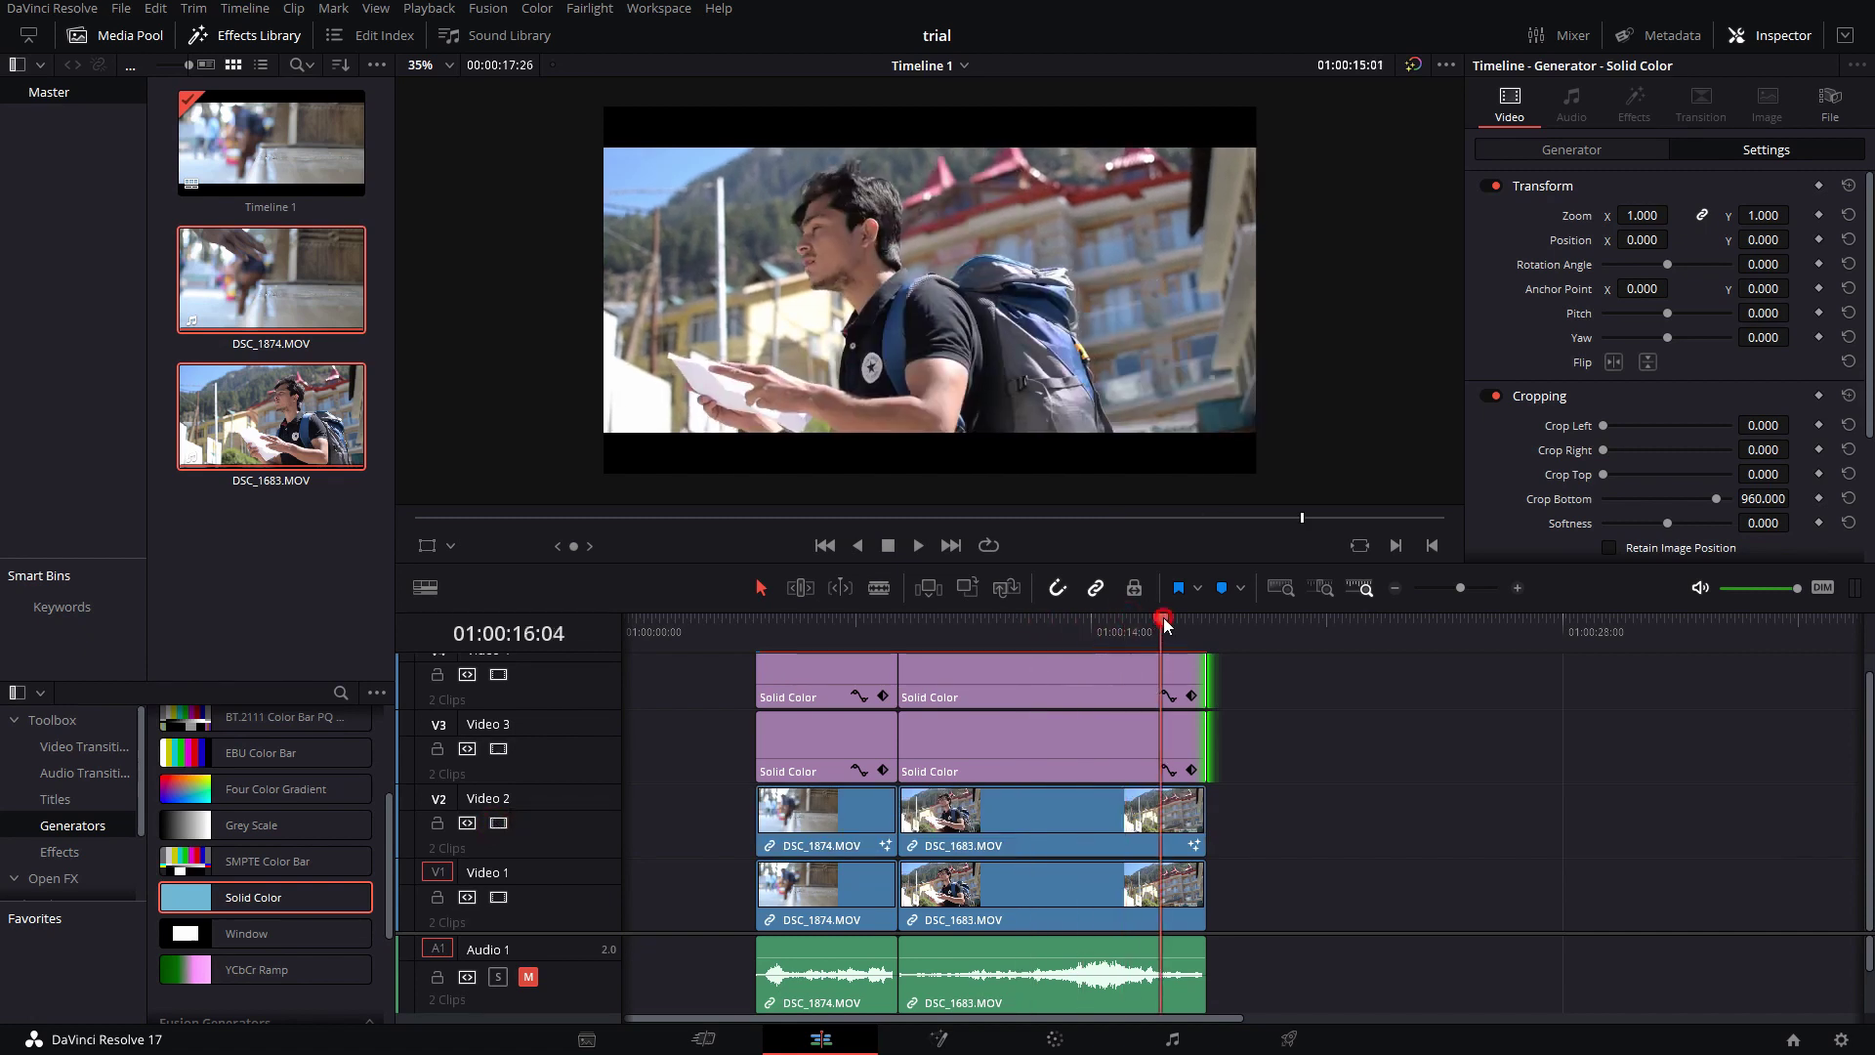
click(1138, 619)
click(1110, 623)
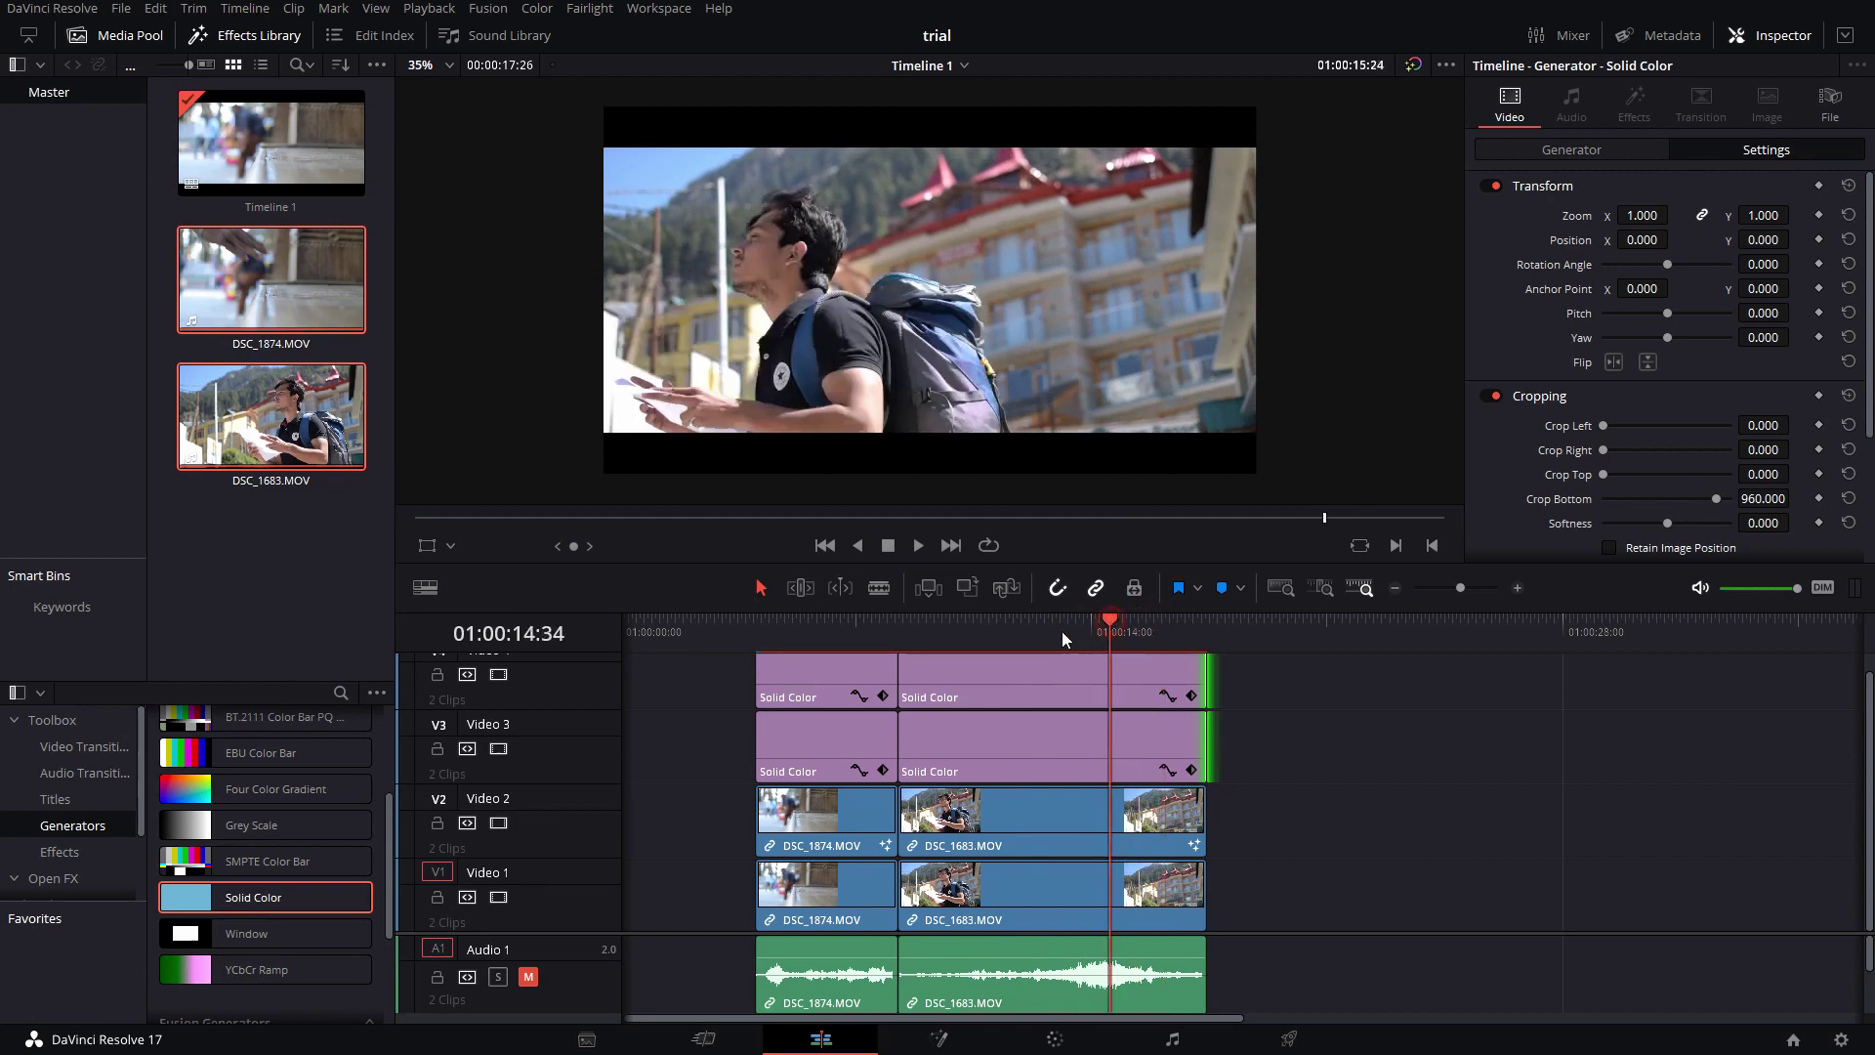
click(1052, 630)
click(962, 634)
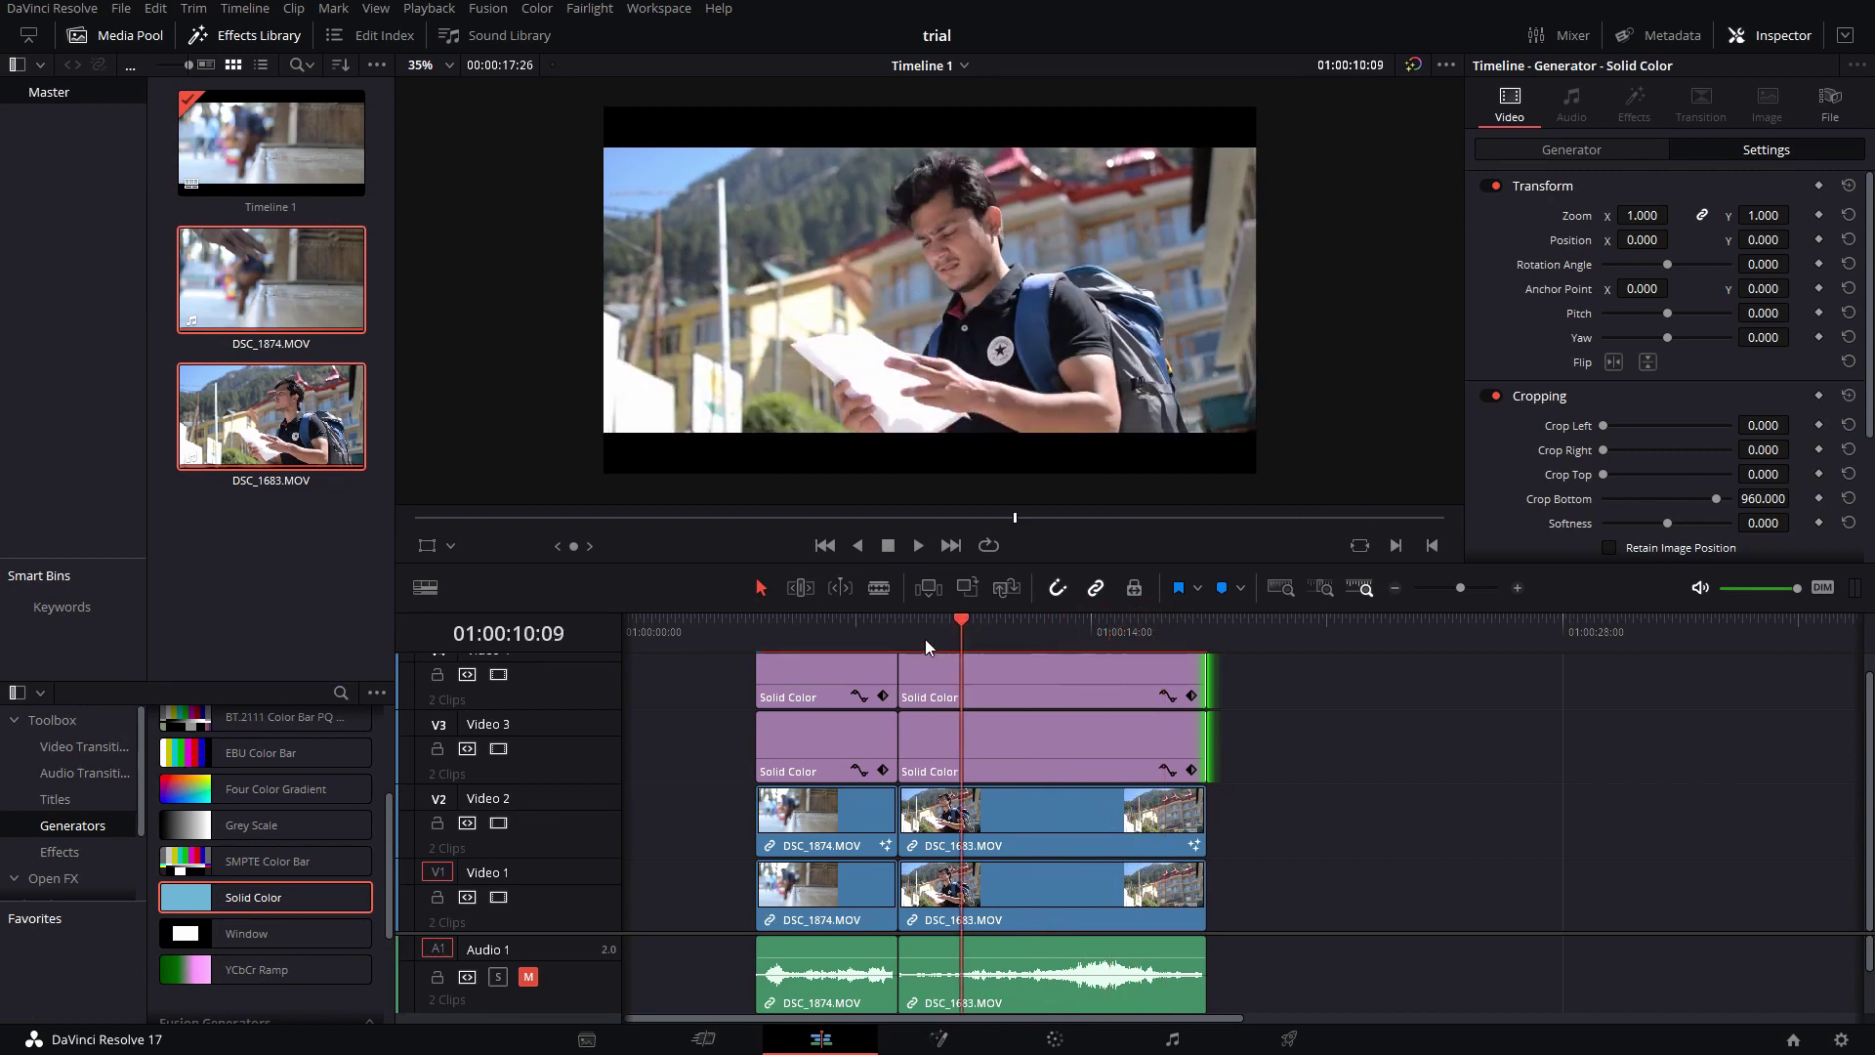
Step: Review the DSC_1874 shot around 01:00:06, comparing with Video 2 off and on
click(869, 636)
click(818, 635)
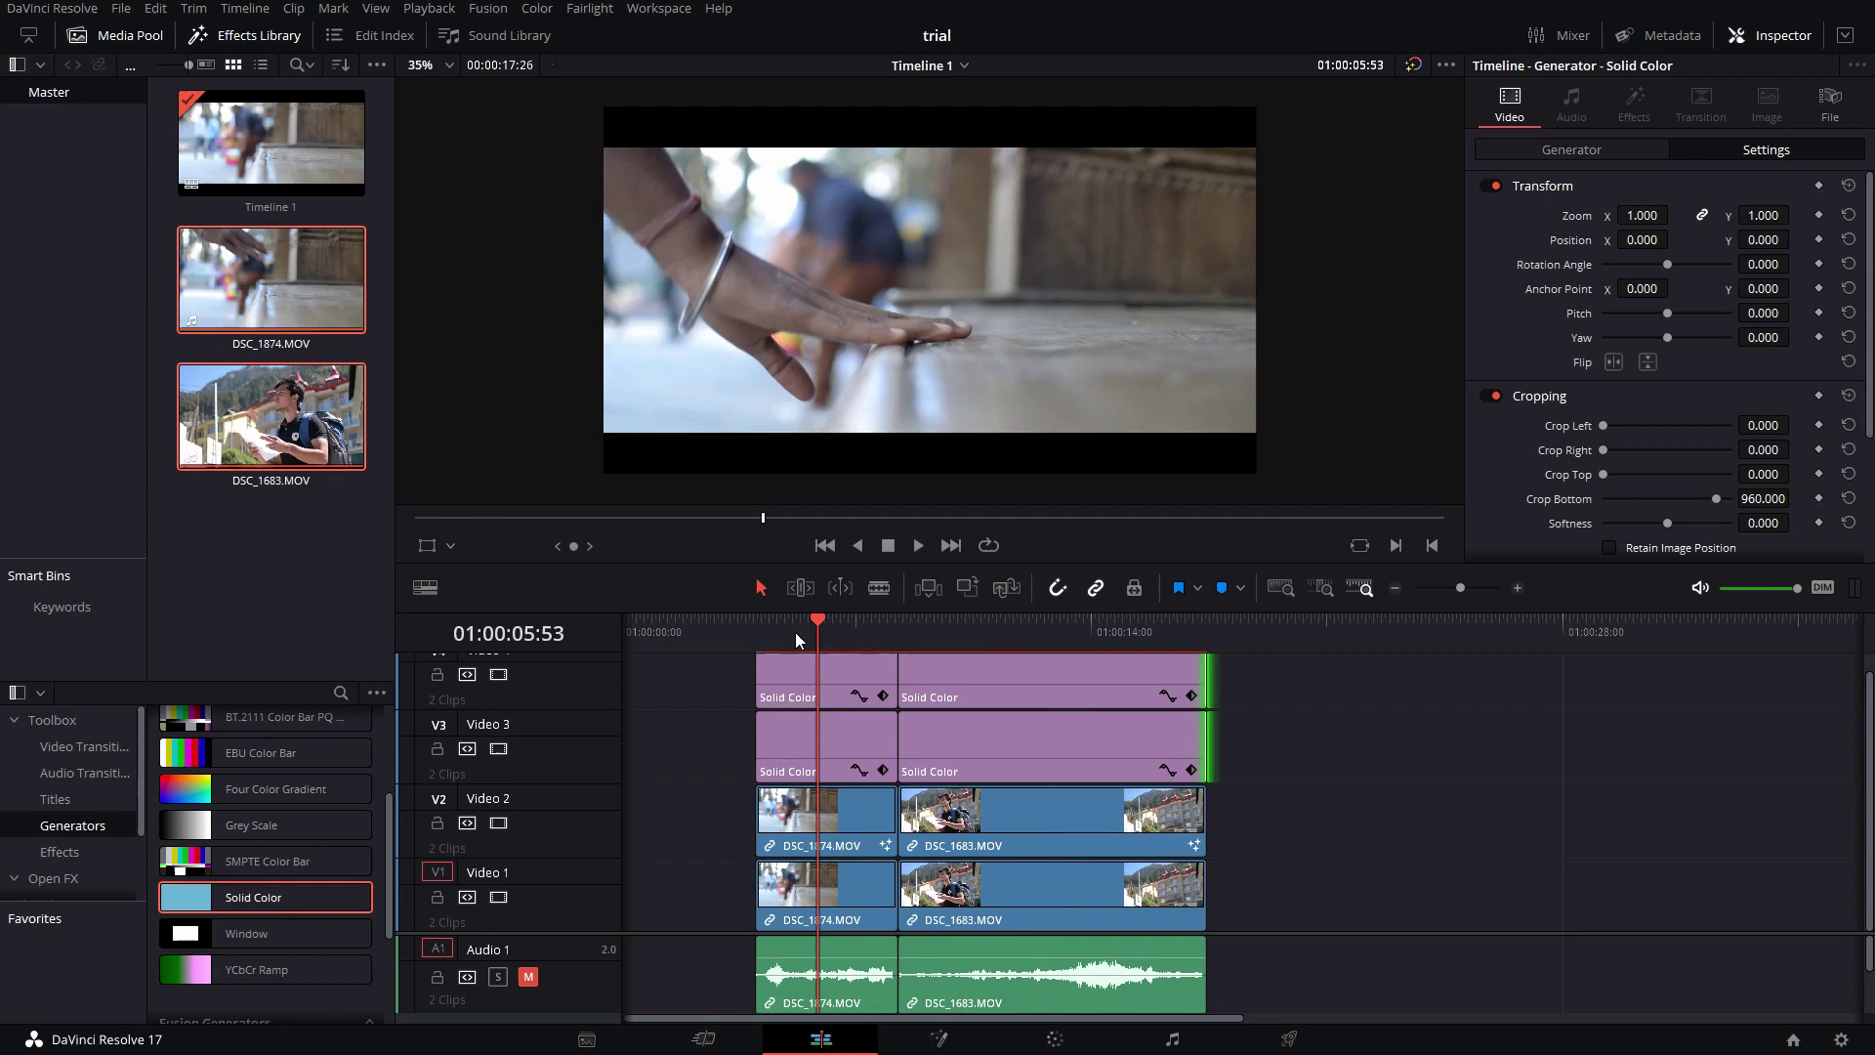
click(798, 629)
click(836, 619)
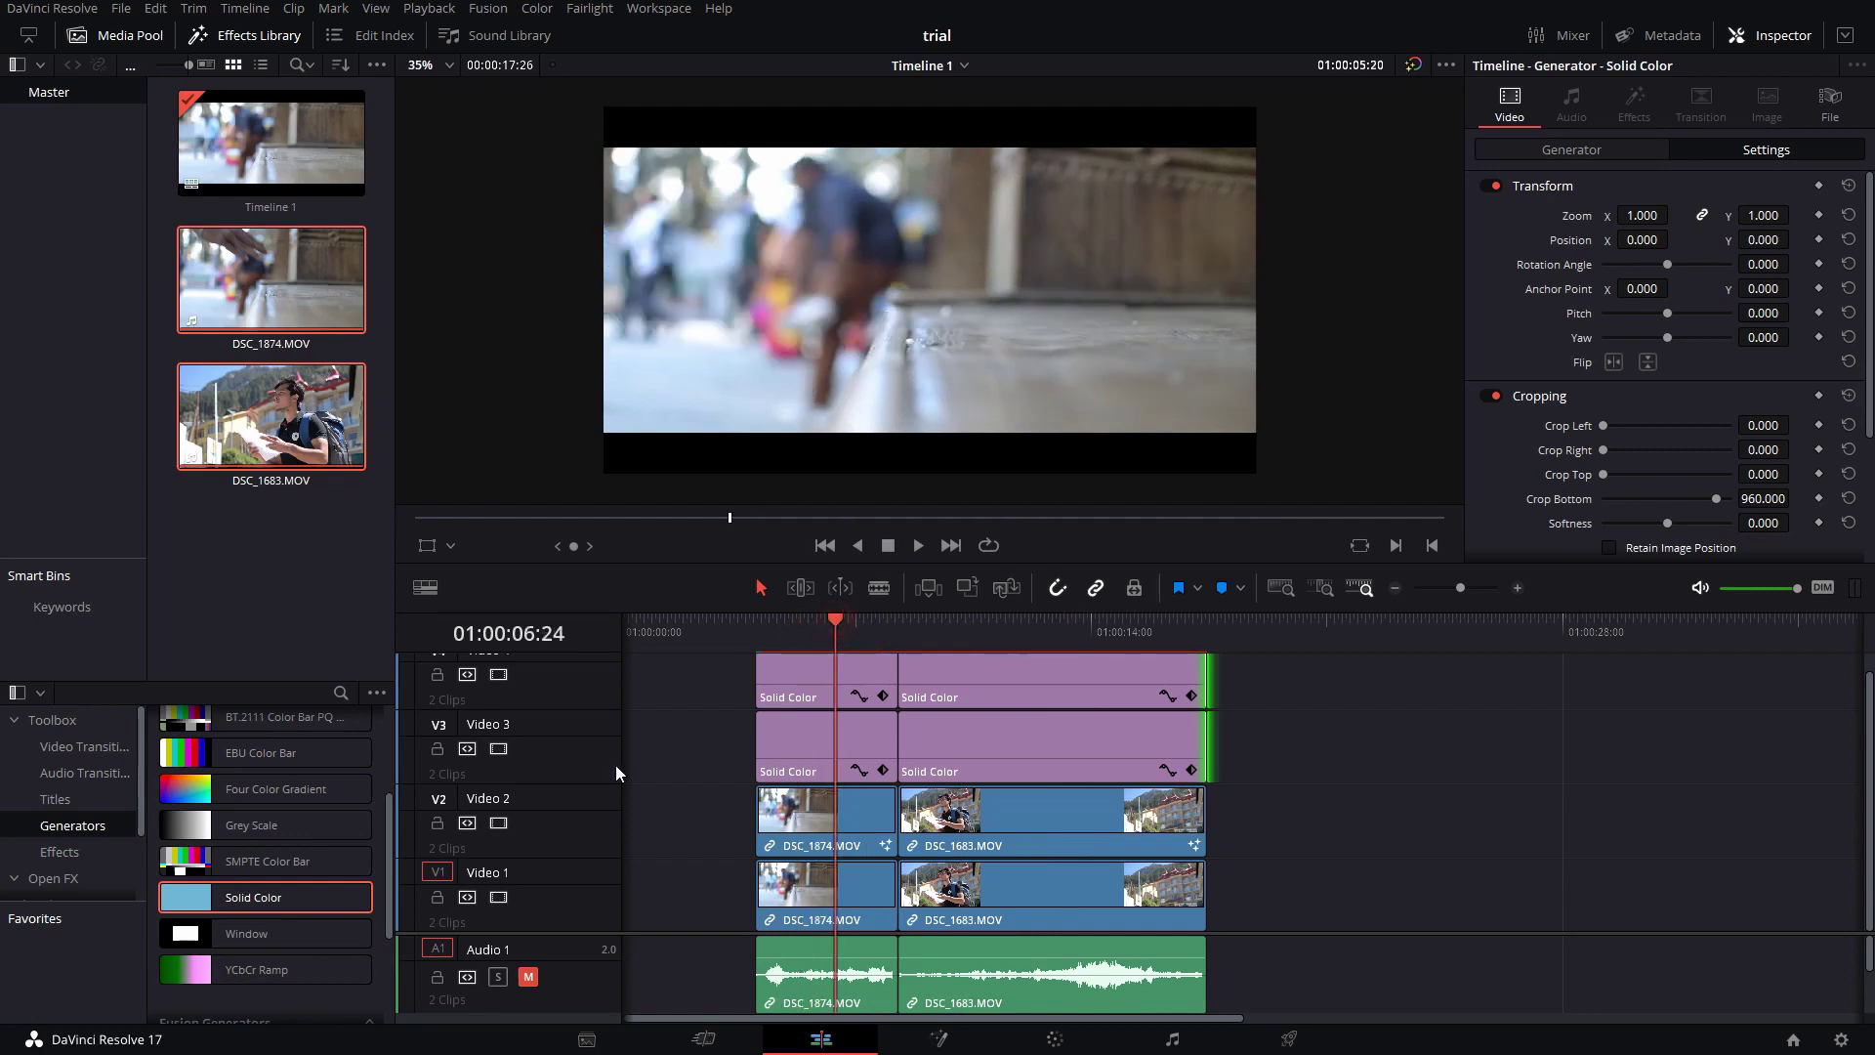
click(500, 822)
click(500, 822)
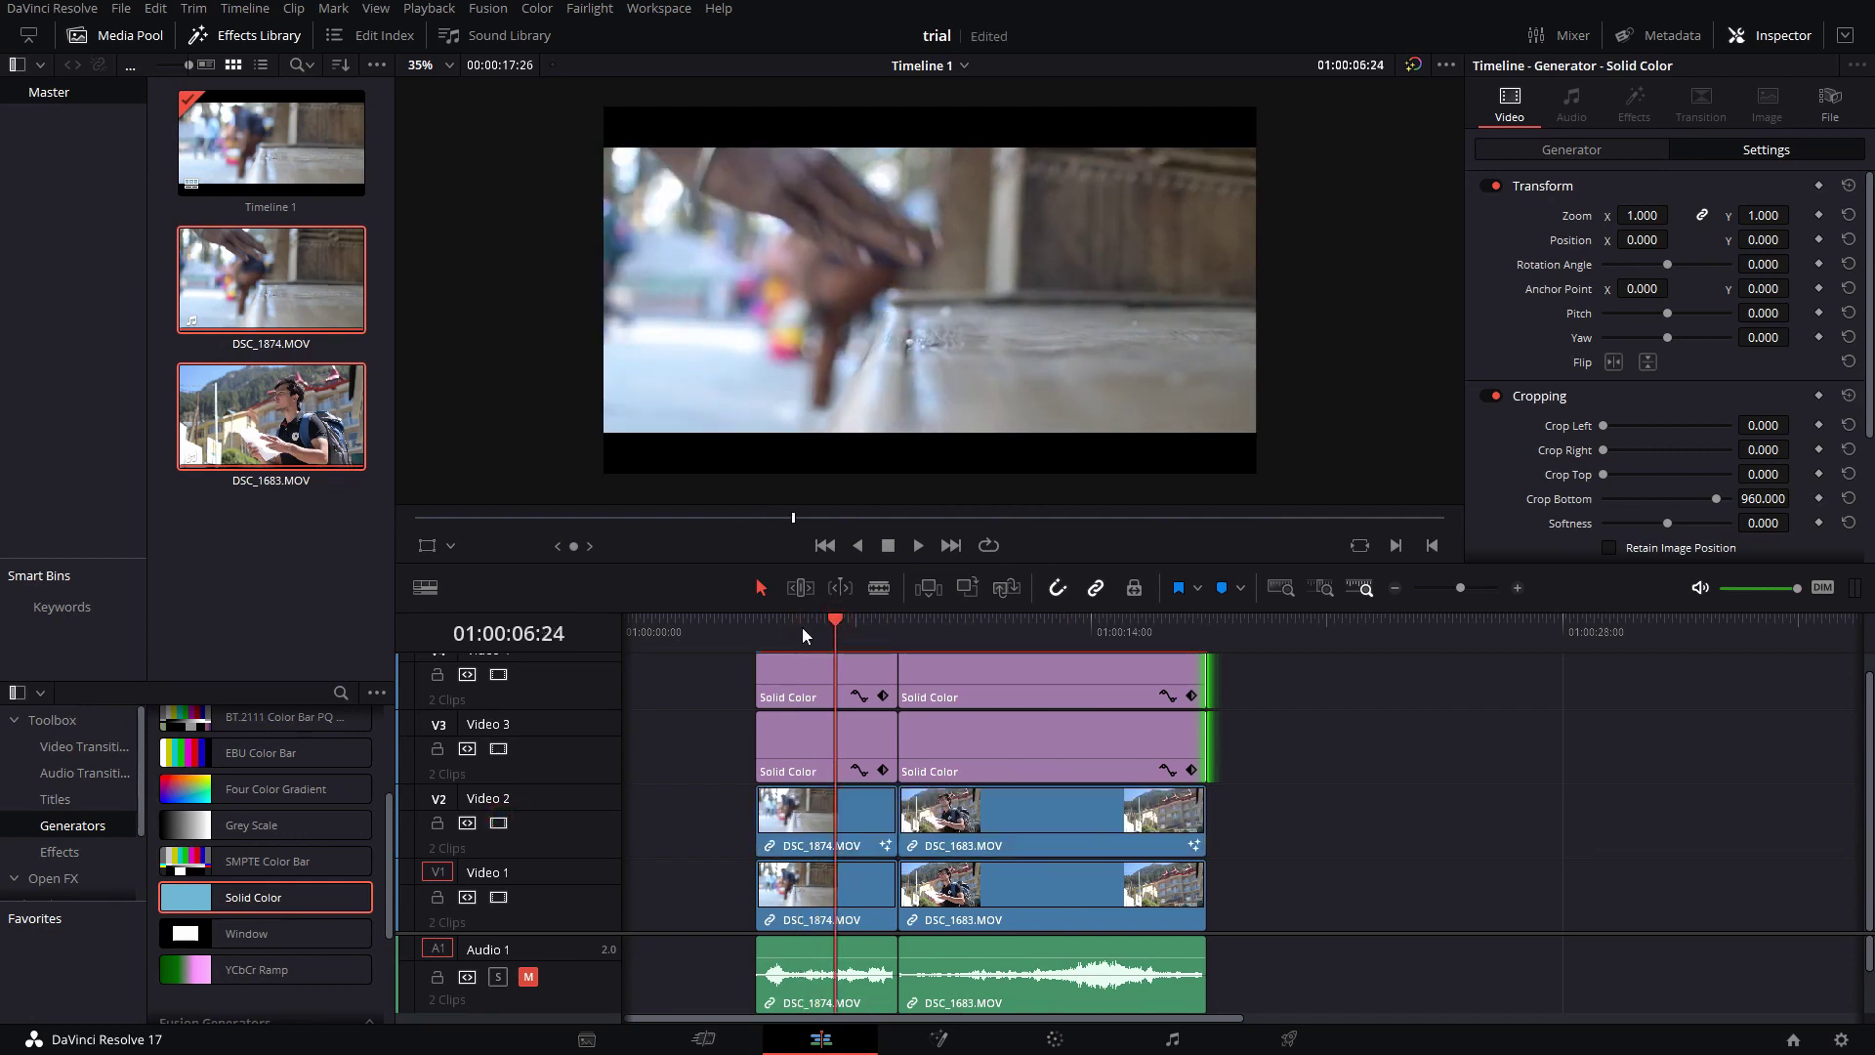
click(846, 623)
drag(845, 623, 1040, 638)
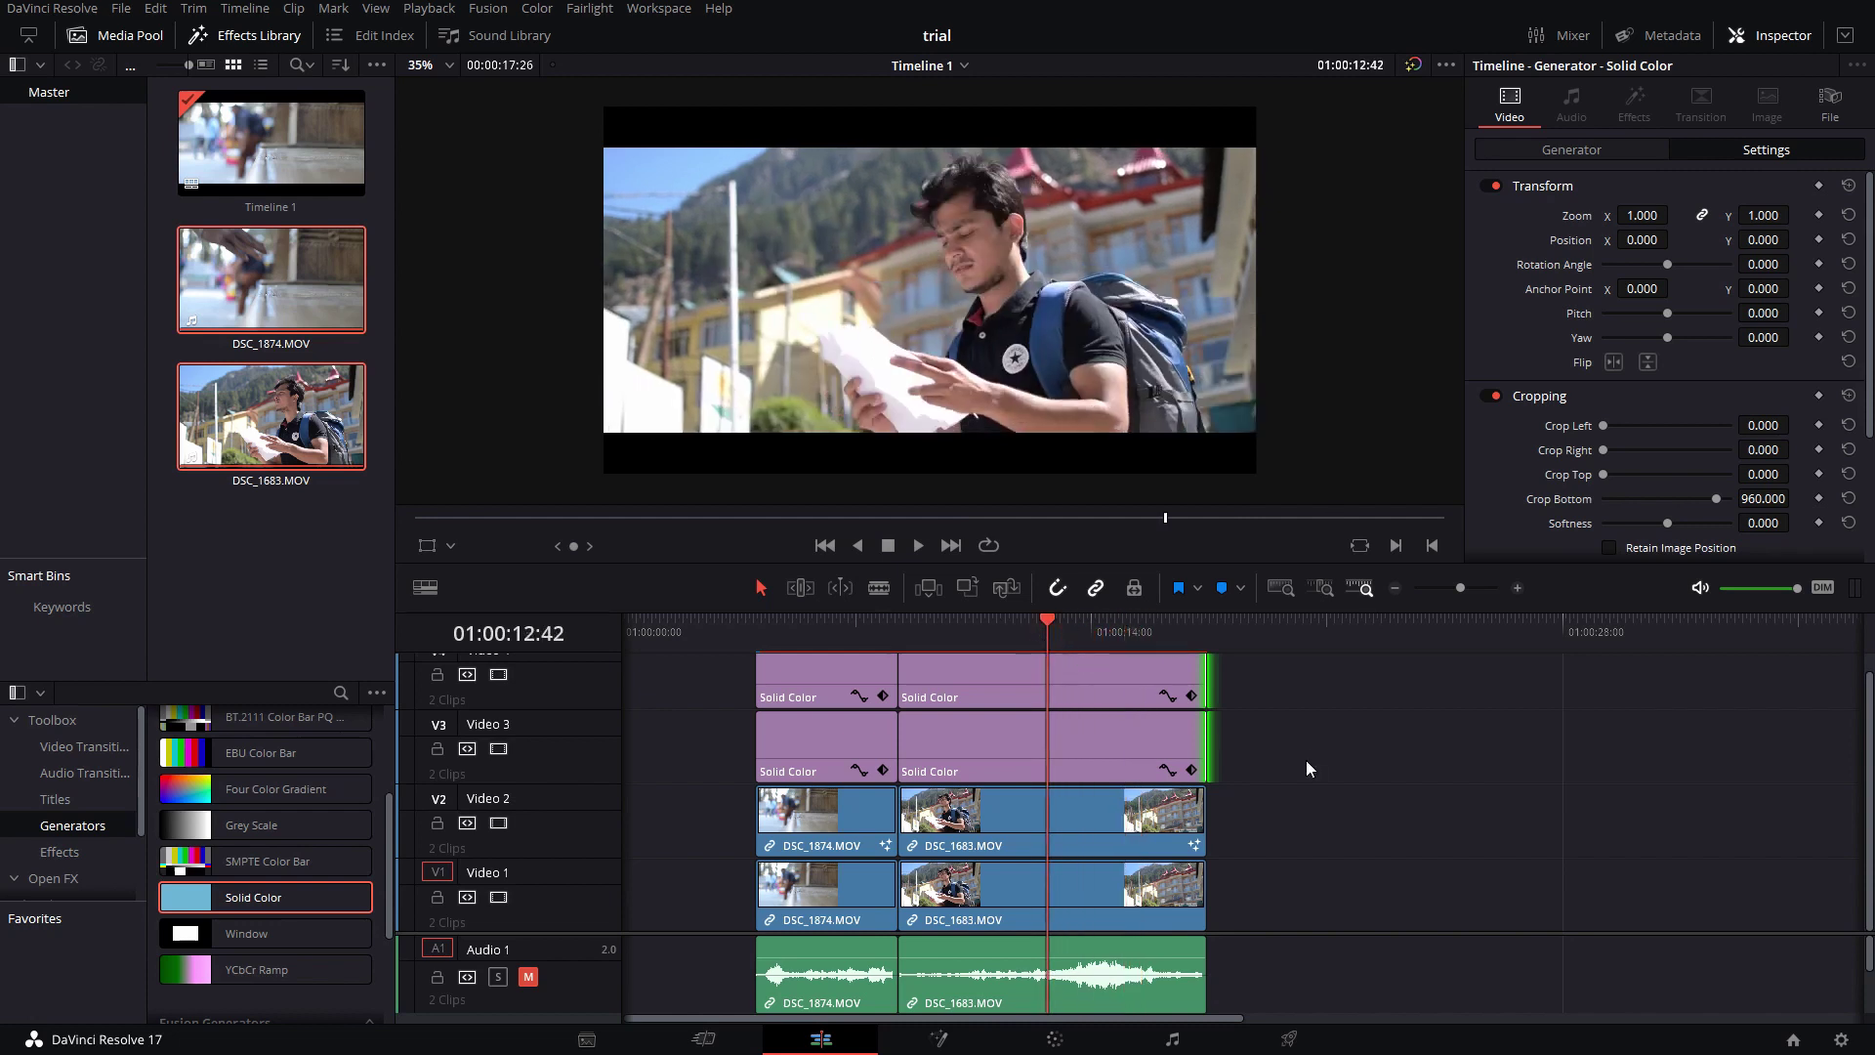